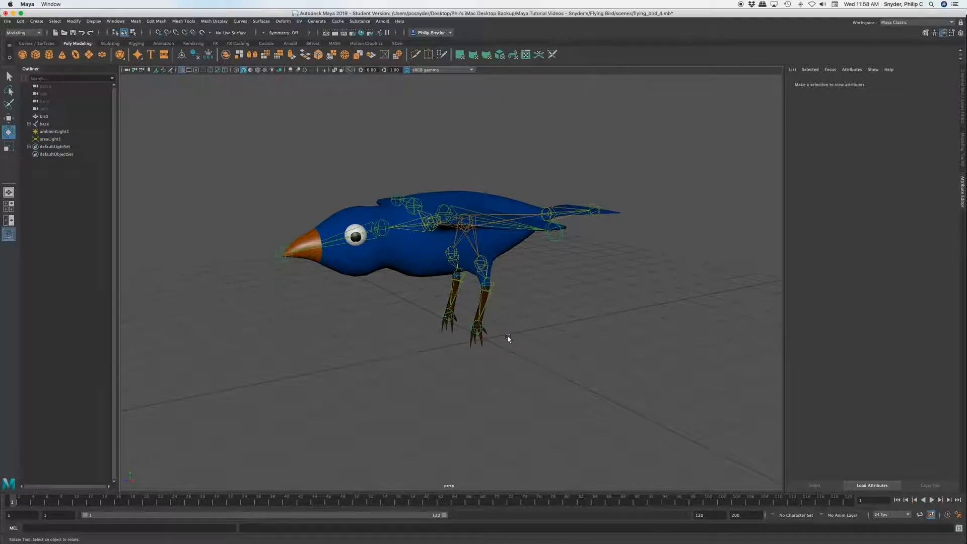
Switch to Premiere Pro and hide the Video 2 track holding the beach scene above the autumn forest clip.
scroll(507, 339, up, 6)
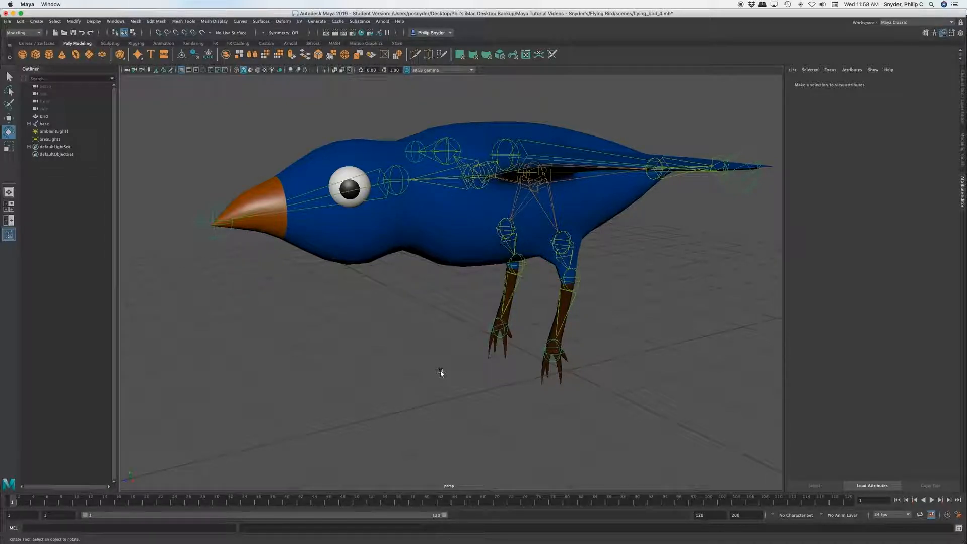
mouse_move(539, 541)
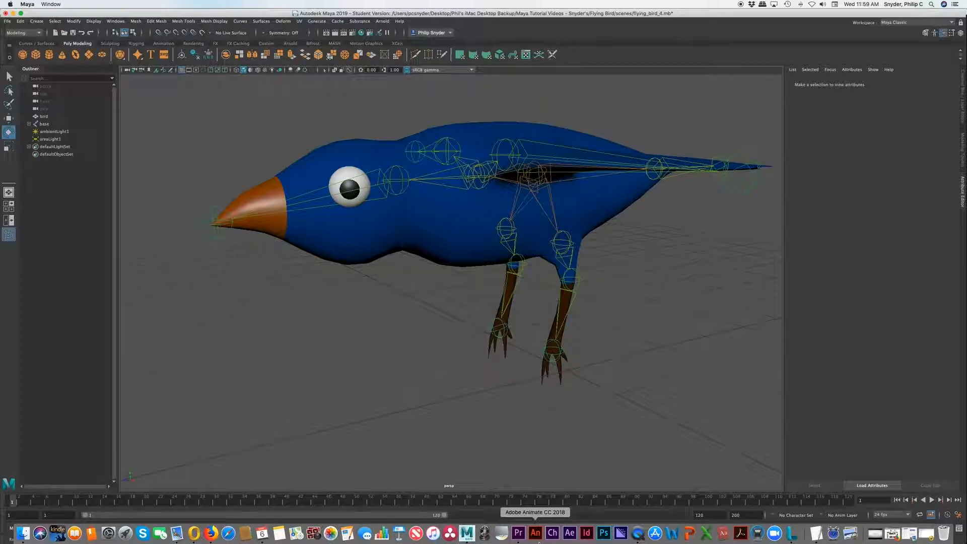
click(521, 535)
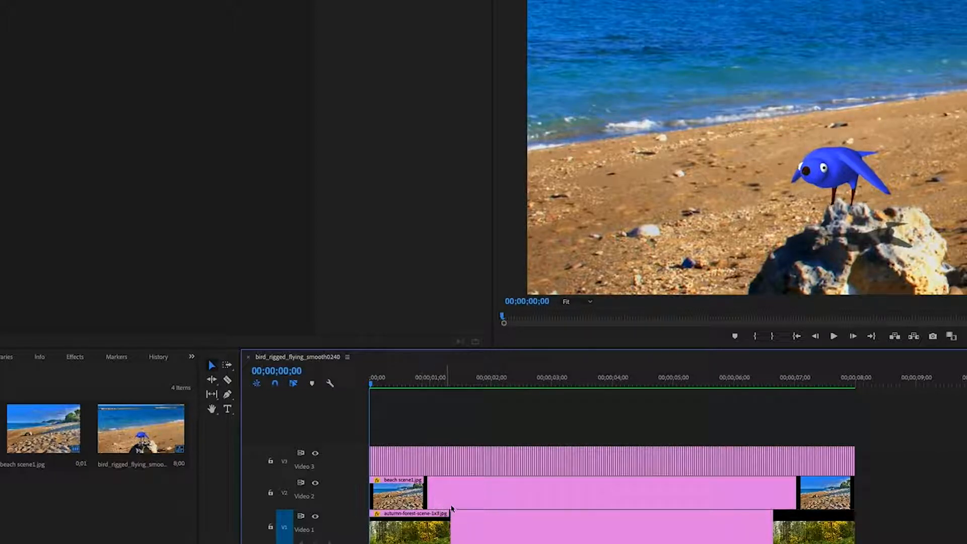
click(467, 497)
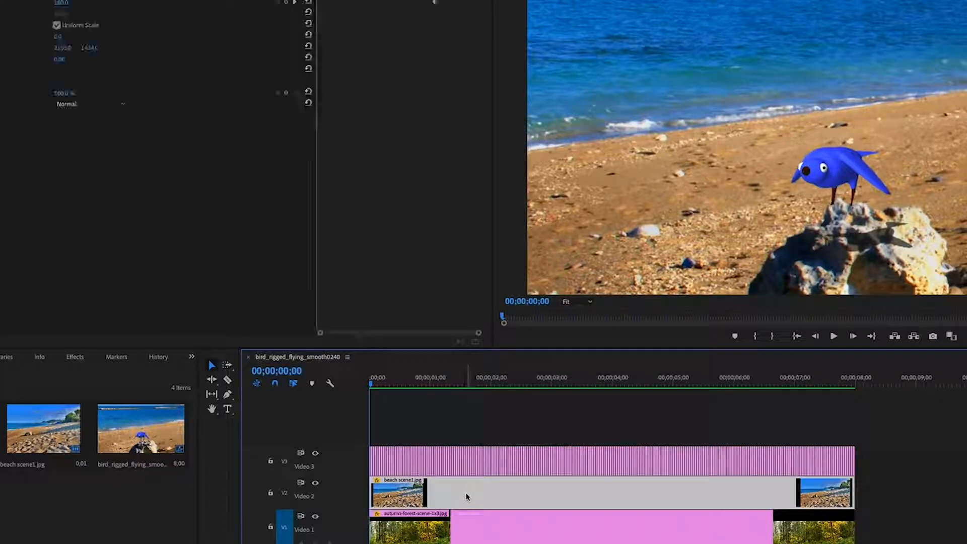
click(483, 538)
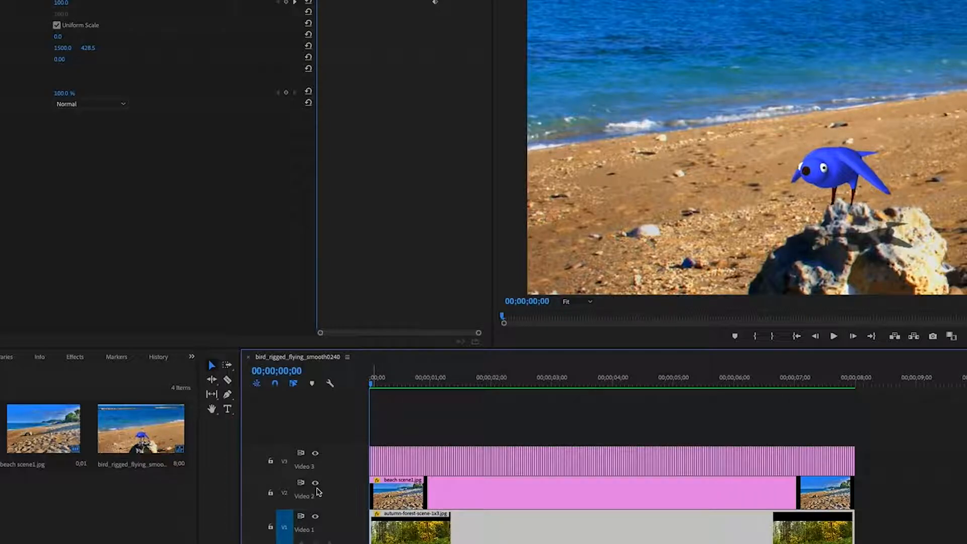
click(316, 484)
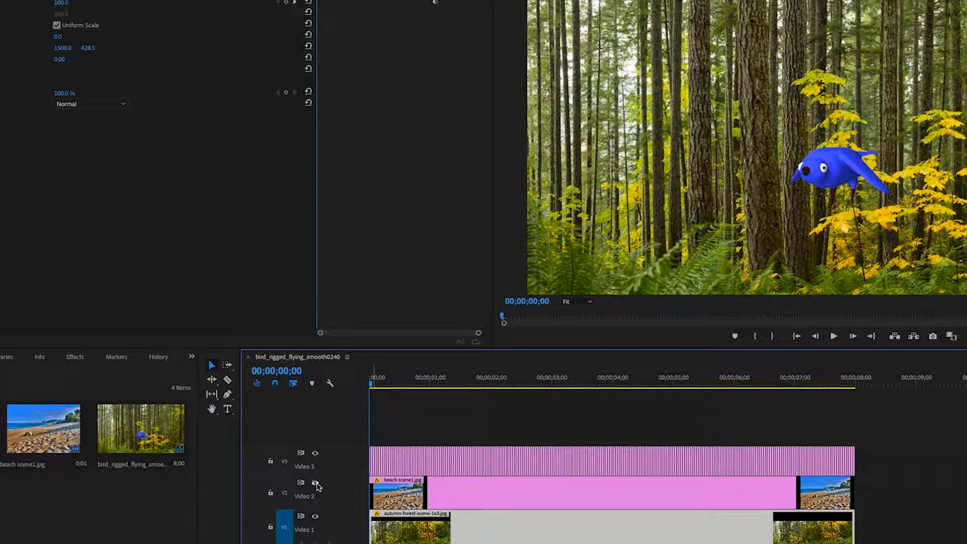
Play the bird animation over the forest background from the first frame, and return to the start of the sequence.
drag(383, 383, 363, 391)
key(space)
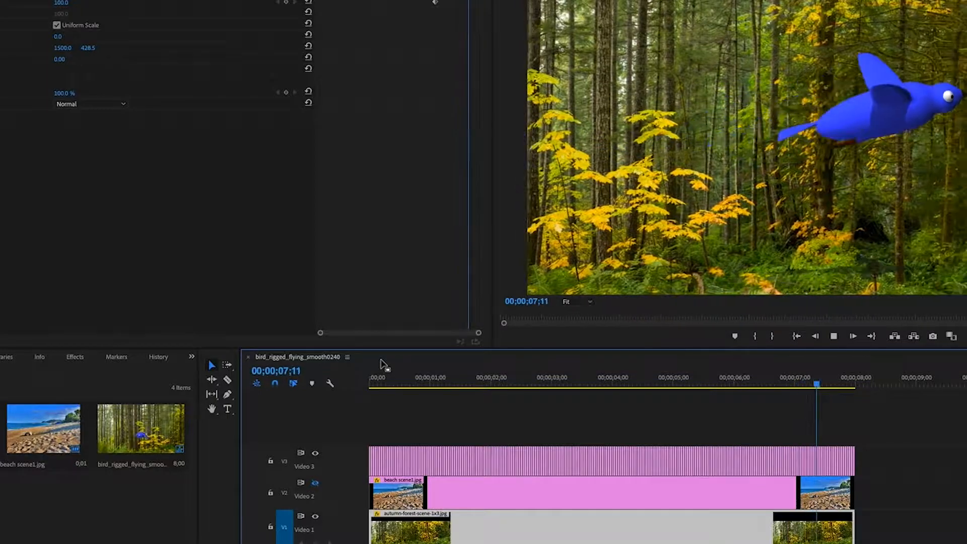
key(Home)
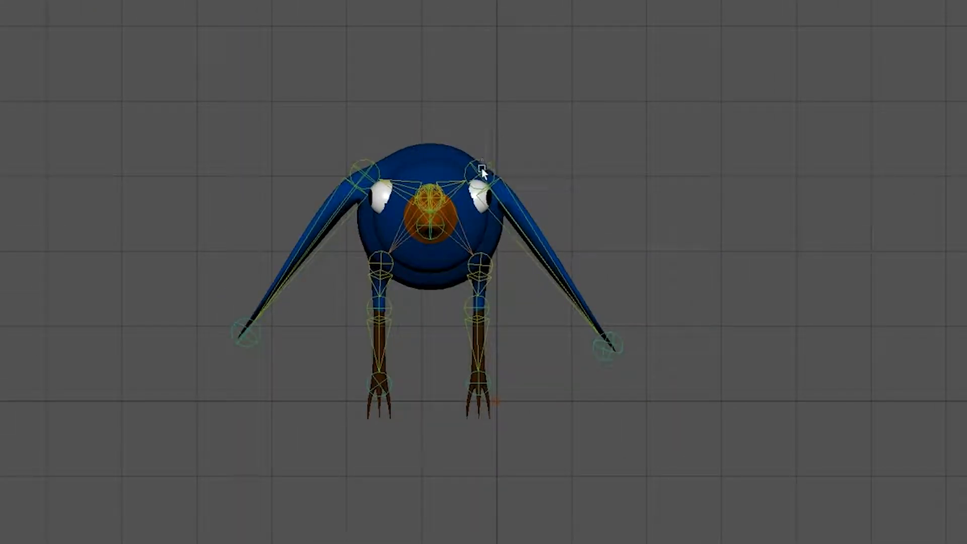
Select both wing joints, rotate the wings down toward the legs, and key the pose at frame 1.
click(492, 165)
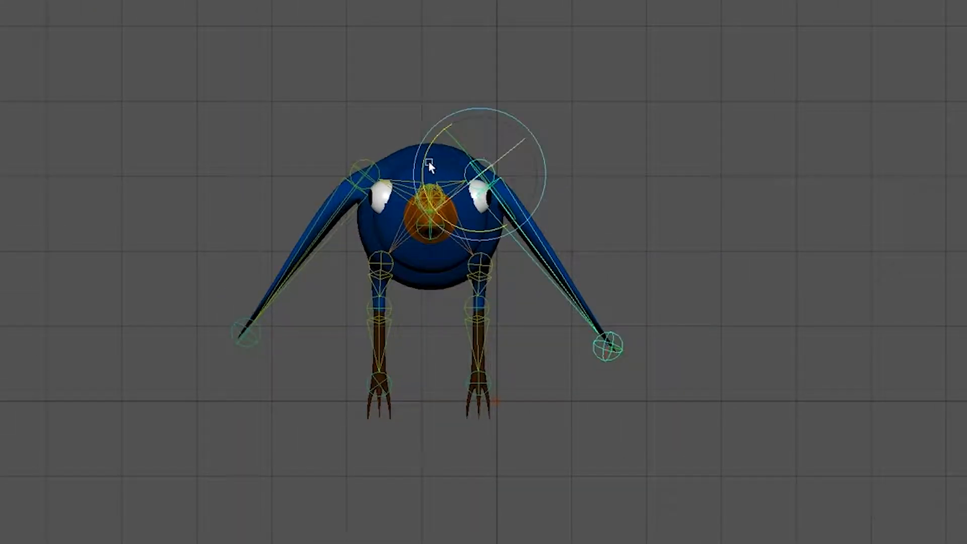
click(362, 163)
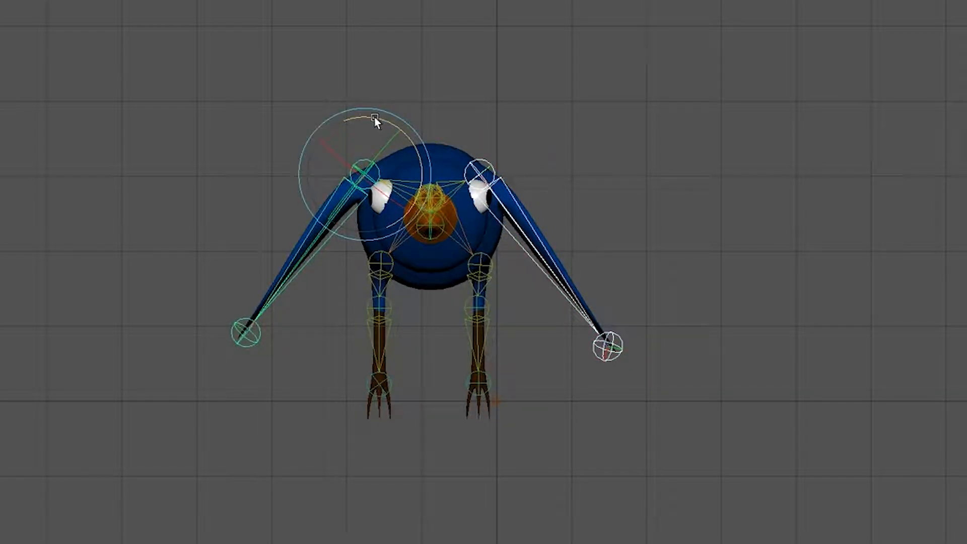
drag(367, 116, 365, 82)
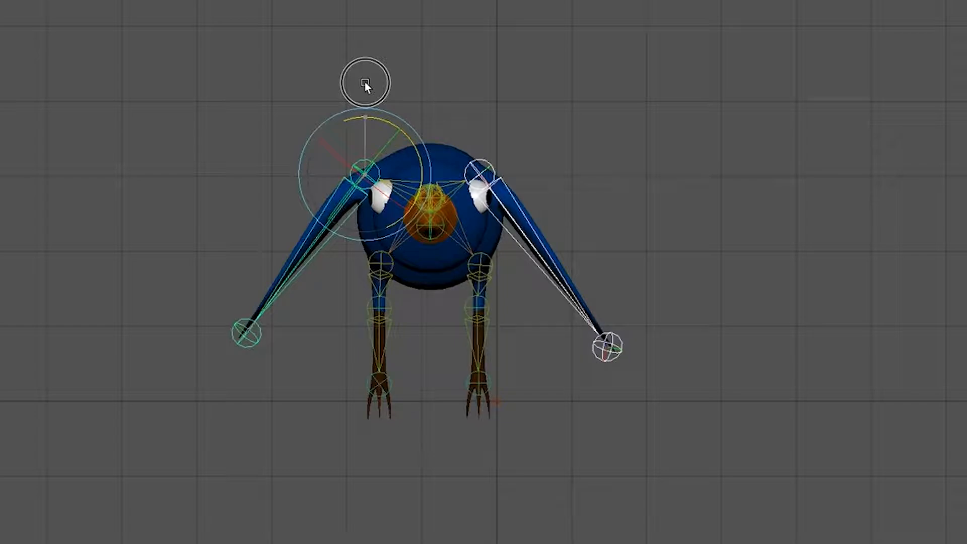
mouse_move(365, 82)
mouse_down()
mouse_move(403, 172)
mouse_move(404, 202)
mouse_move(403, 146)
mouse_move(386, 92)
mouse_move(335, 79)
mouse_move(384, 121)
mouse_move(392, 150)
mouse_move(371, 92)
mouse_move(336, 65)
mouse_move(347, 78)
mouse_up()
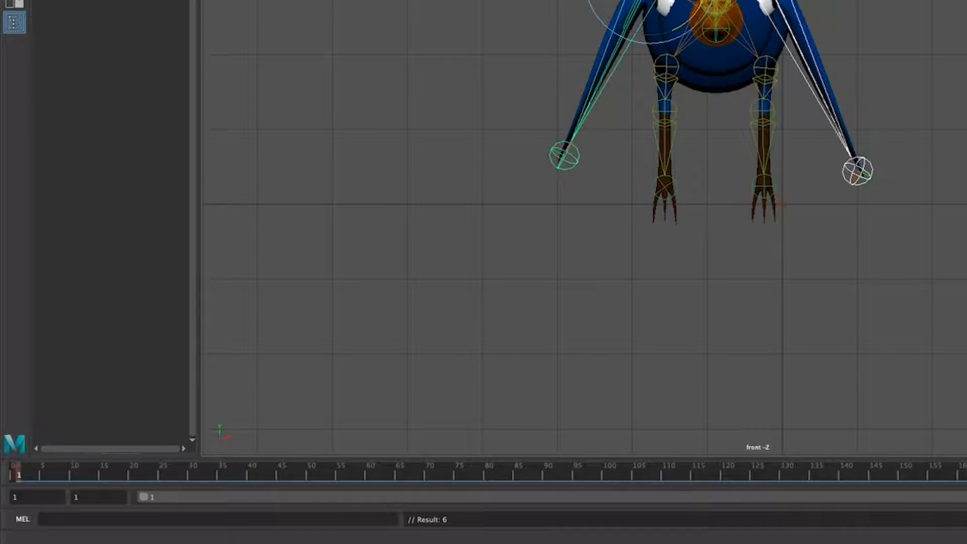
End the playback range at frame 155 and key both wings rotated upward at frame 6, checking the upstroke.
drag(959, 497, 812, 487)
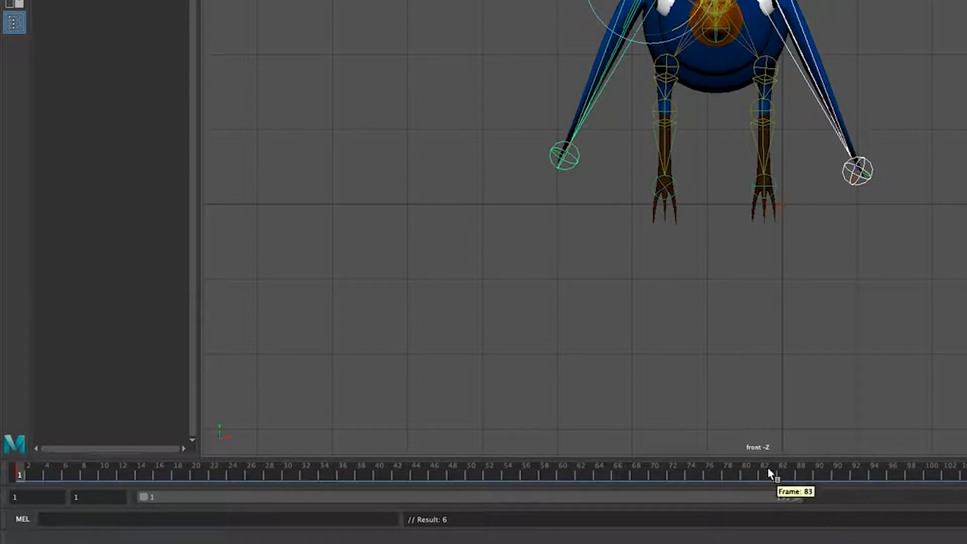
click(66, 476)
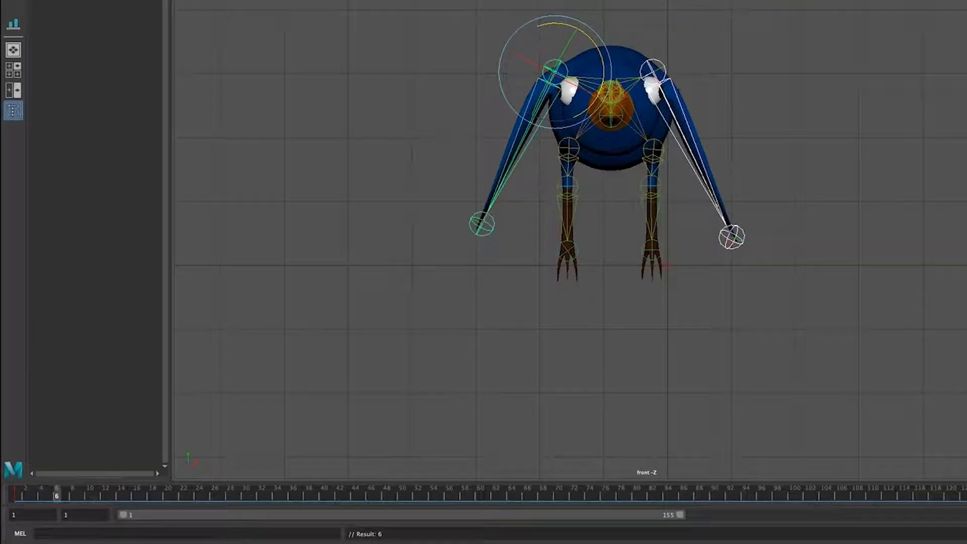
drag(588, 40, 578, 146)
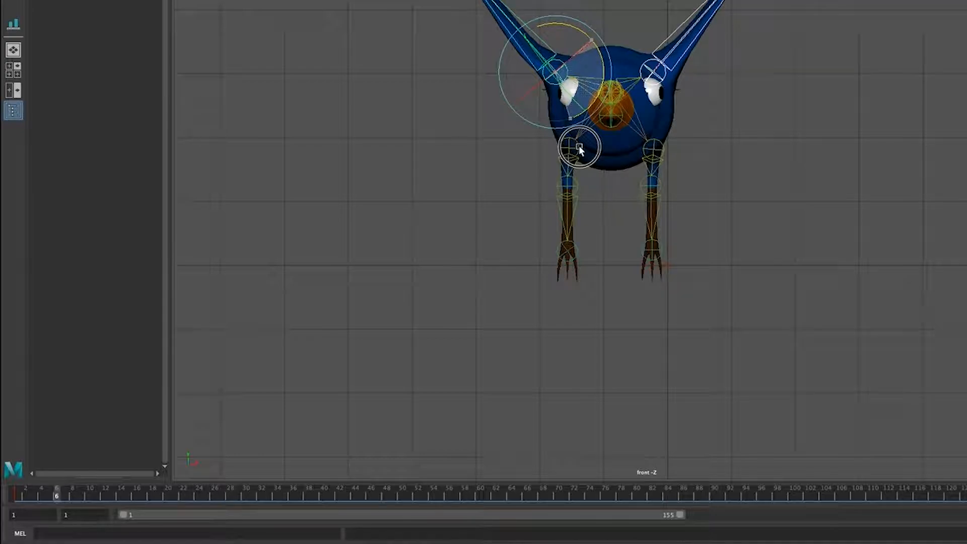
key(s)
click(34, 496)
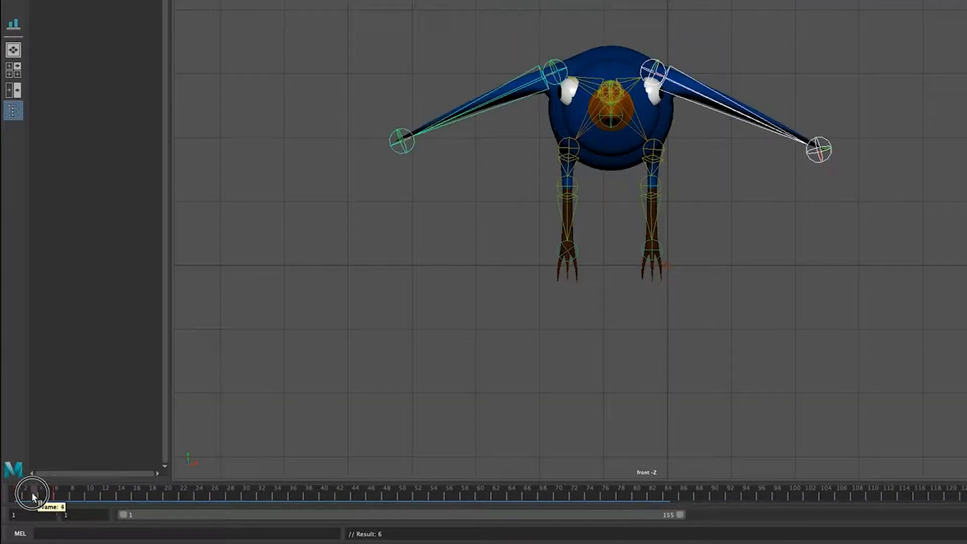
mouse_move(39, 499)
mouse_down()
mouse_move(59, 500)
mouse_move(16, 503)
mouse_move(56, 498)
mouse_up()
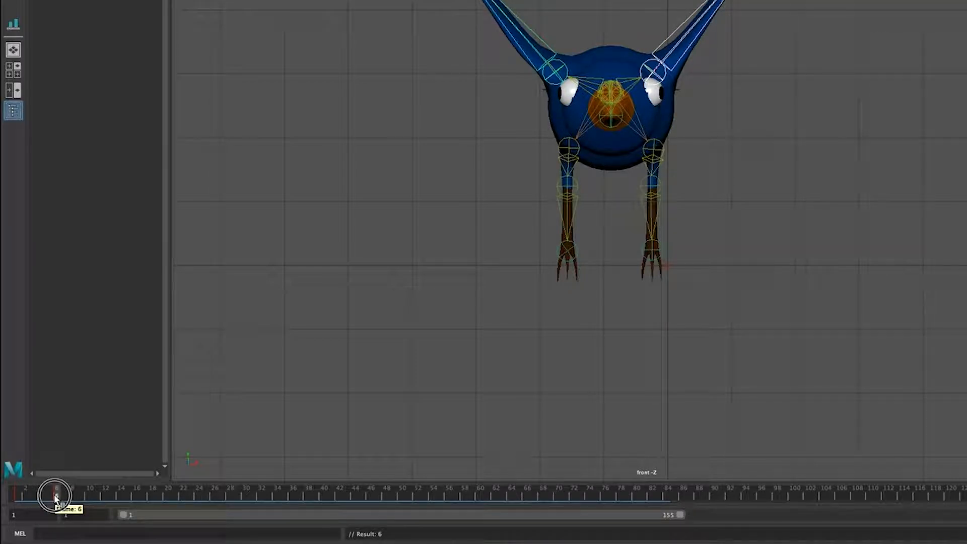
Copy the wing keys from frames 1 to 6 and paste them at frame 11.
click(17, 493)
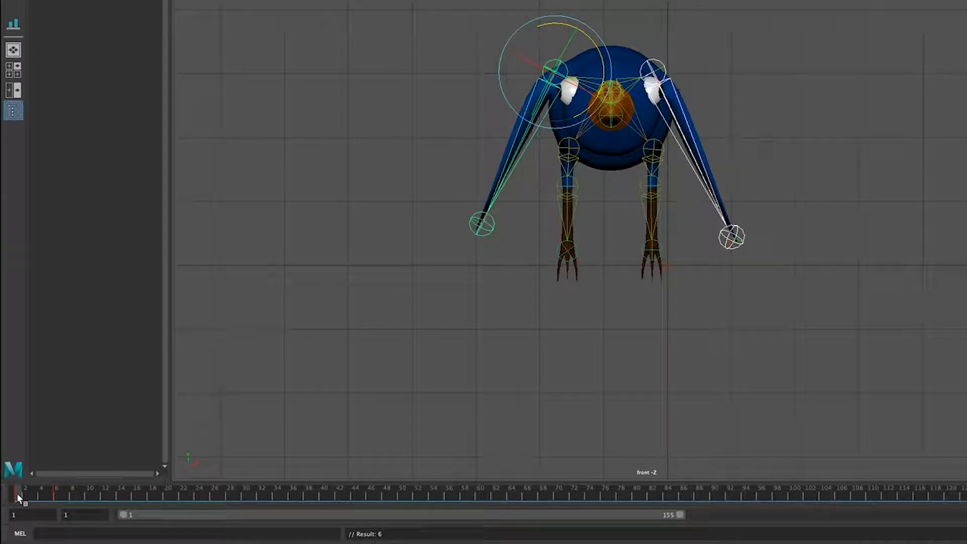
shift+drag(16, 493, 60, 496)
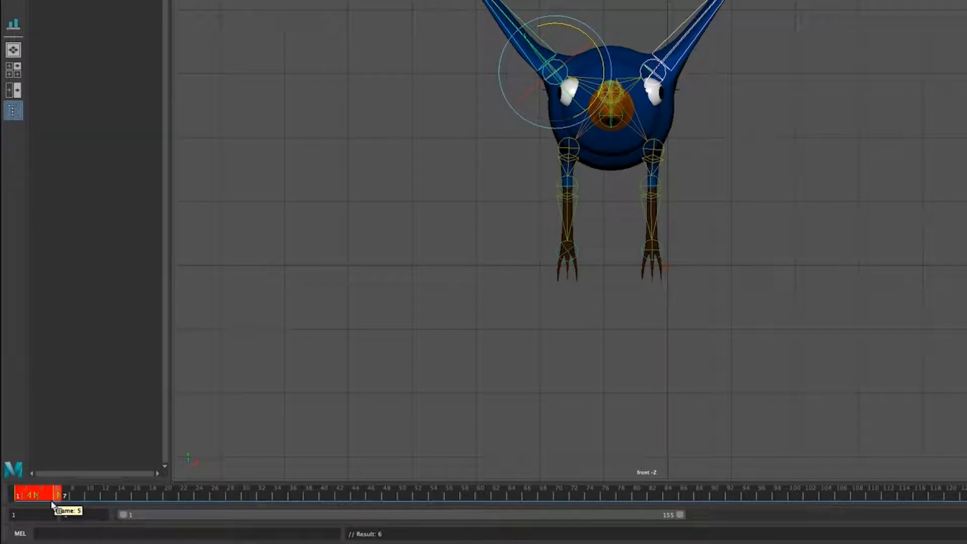
right_click(47, 495)
mouse_move(77, 416)
mouse_move(104, 327)
click(186, 339)
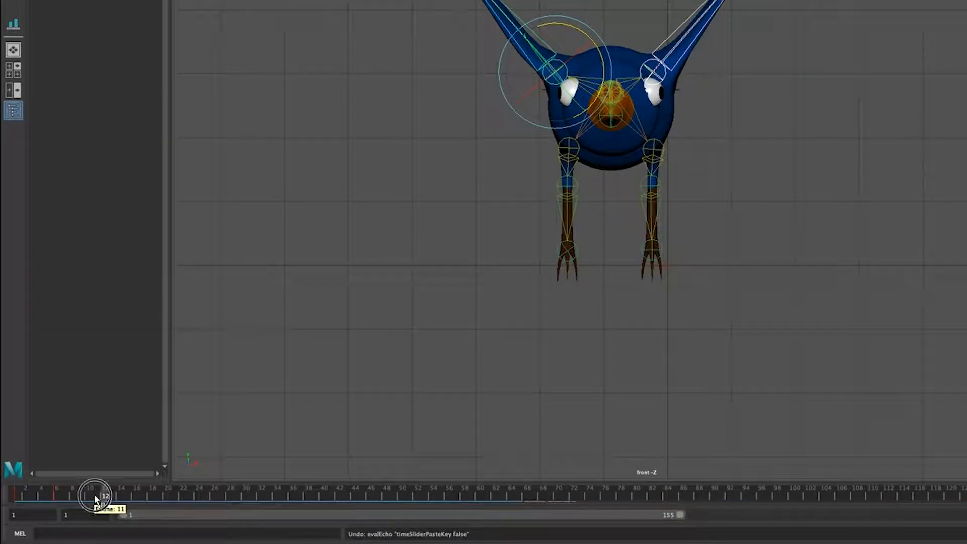
right_click(97, 497)
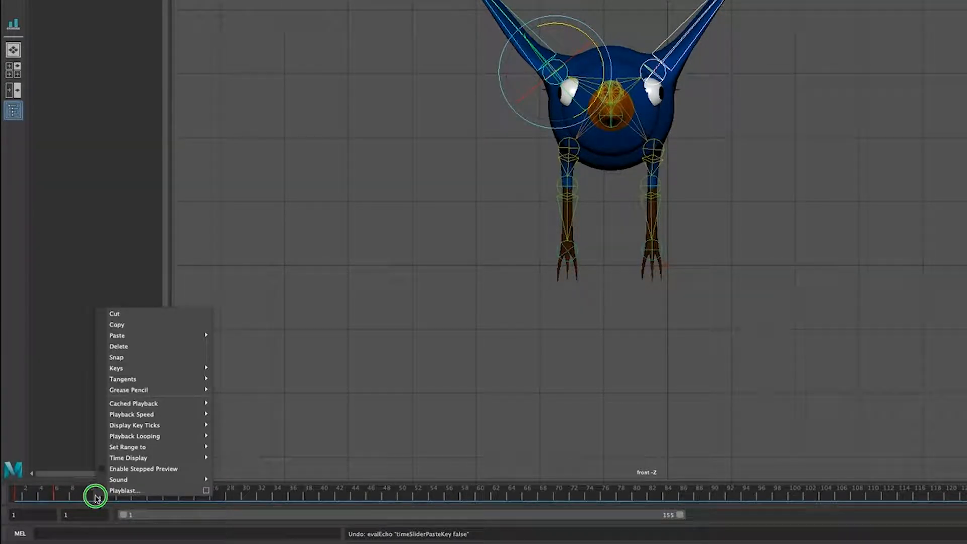
mouse_move(205, 335)
click(252, 337)
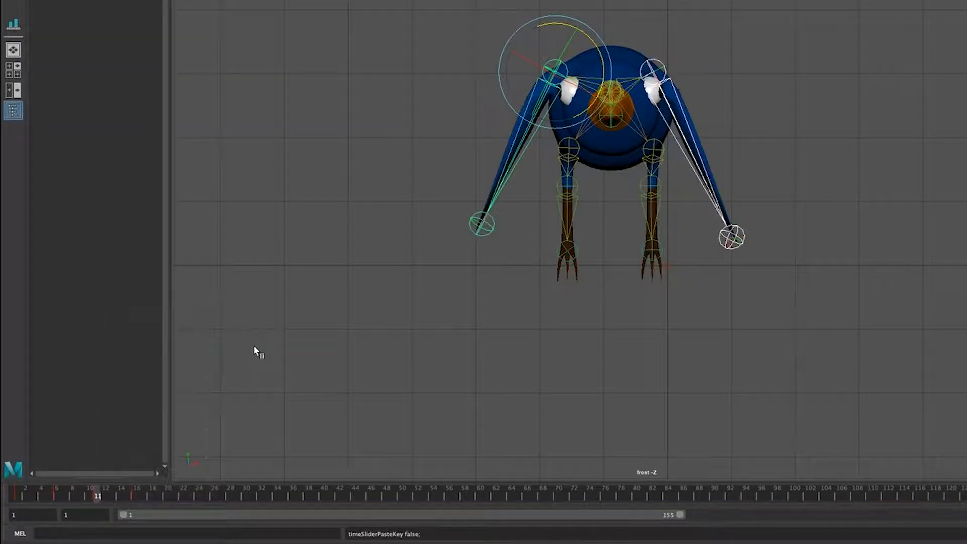
Check the repeated flap and copy the wing keys from frames 1 to 16.
mouse_move(21, 492)
mouse_down()
mouse_move(137, 496)
mouse_move(17, 500)
mouse_move(153, 501)
mouse_up()
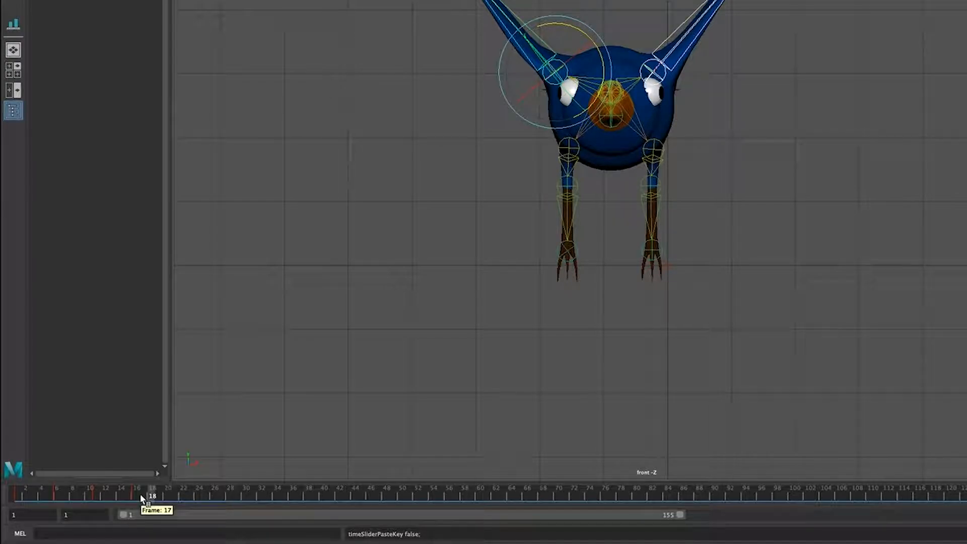
click(16, 493)
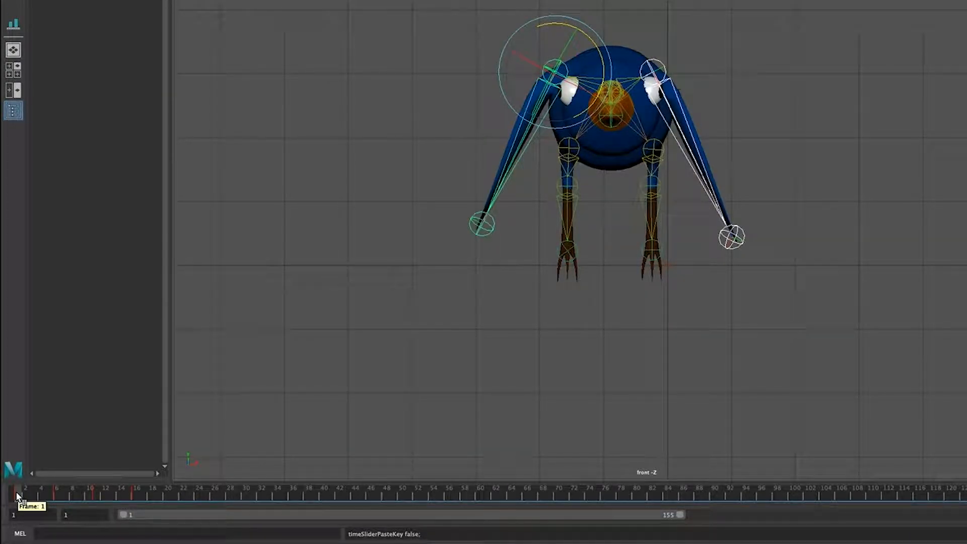
shift+drag(17, 496, 133, 496)
right_click(116, 494)
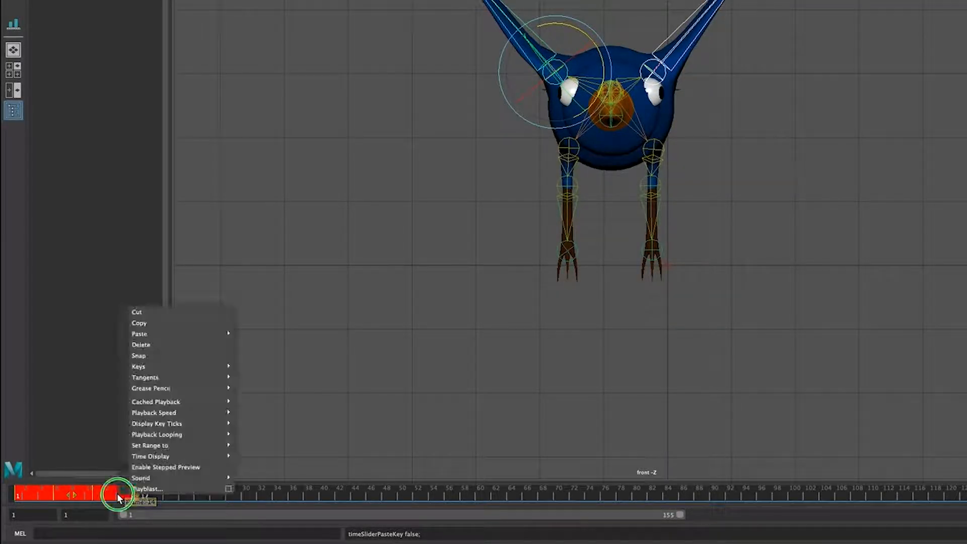
click(201, 324)
click(168, 499)
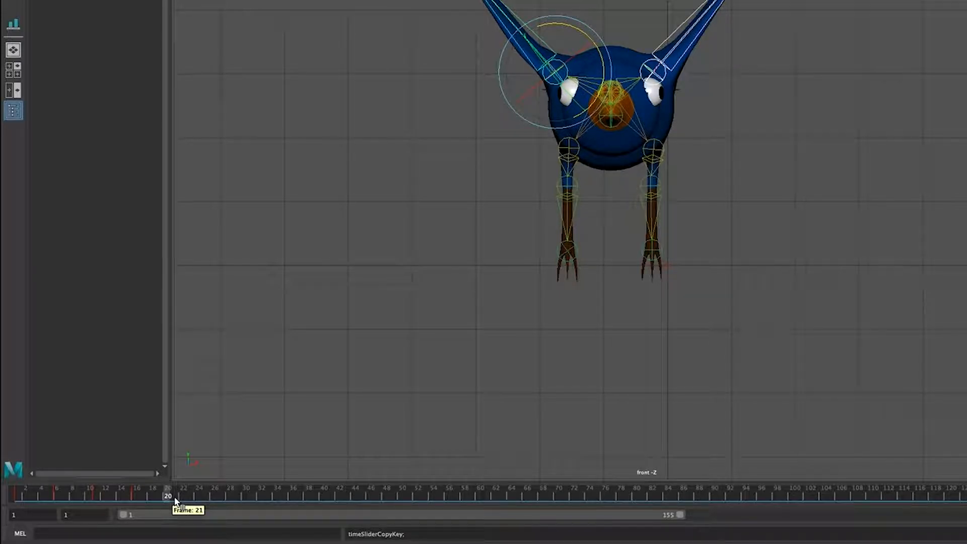
mouse_move(168, 499)
right_down()
mouse_move(243, 330)
mouse_move(313, 334)
mouse_move(330, 347)
right_up()
key(super+z)
Paste the copied wing keys at frame 21.
click(153, 496)
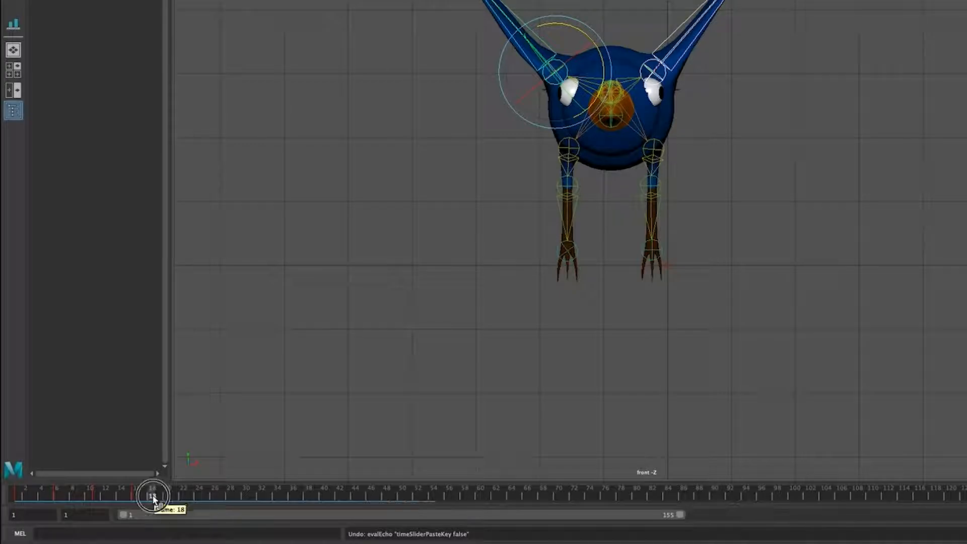
click(172, 497)
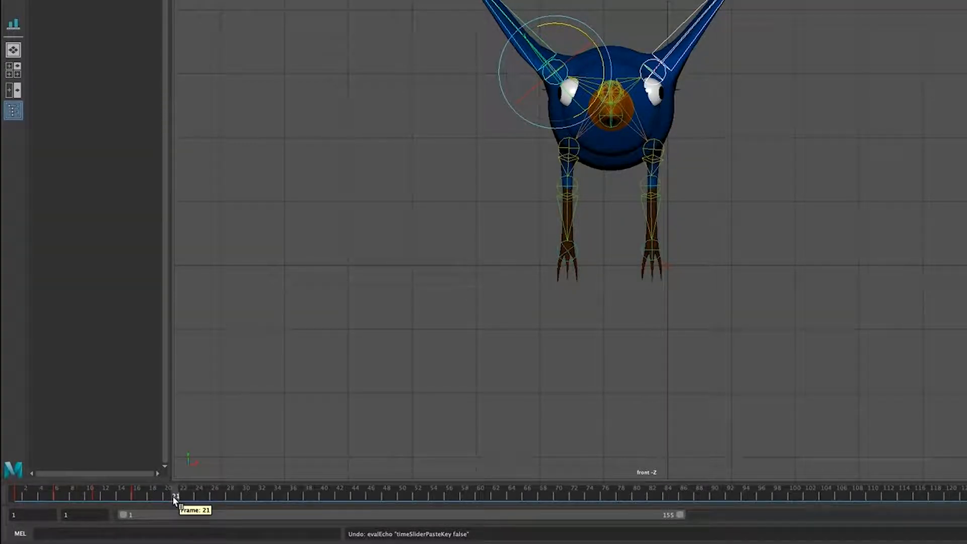
right_drag(173, 495, 357, 346)
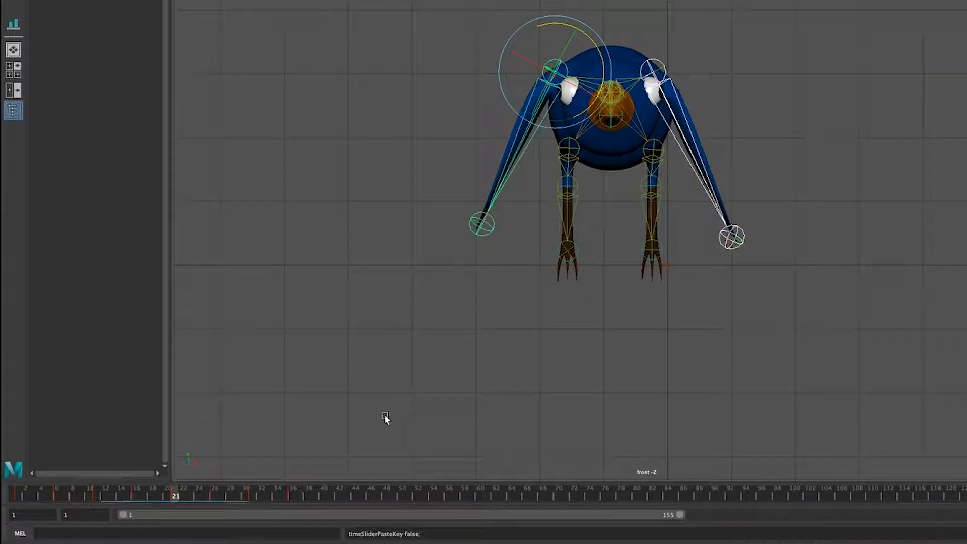
Copy the wing keys from frames 1 to 36 and paste them at frame 41.
click(18, 495)
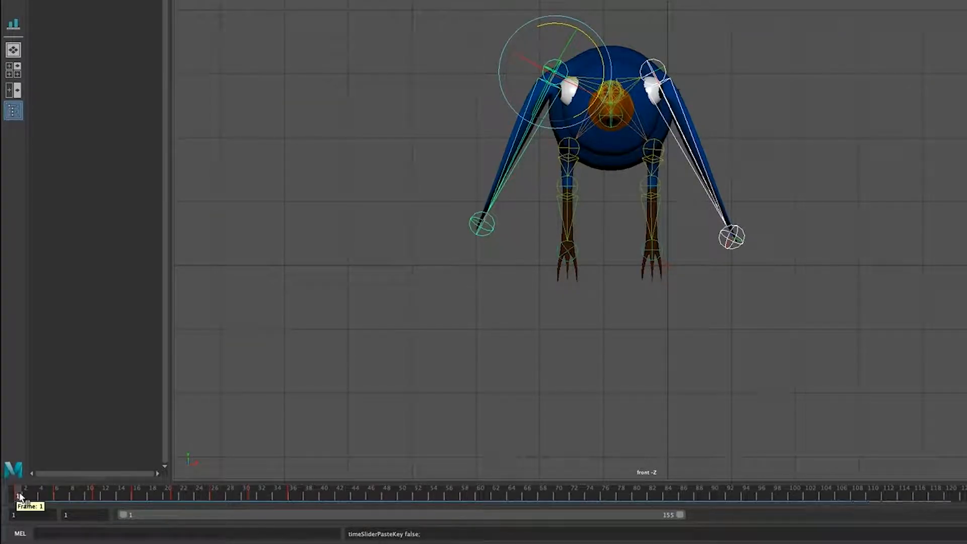
shift+drag(20, 496, 291, 495)
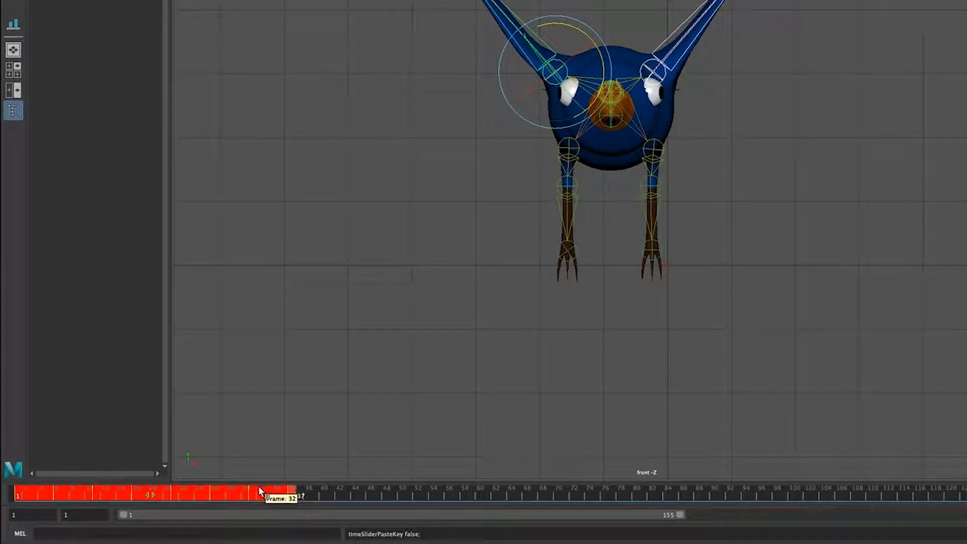
right_drag(262, 496, 296, 322)
right_click(318, 495)
click(324, 495)
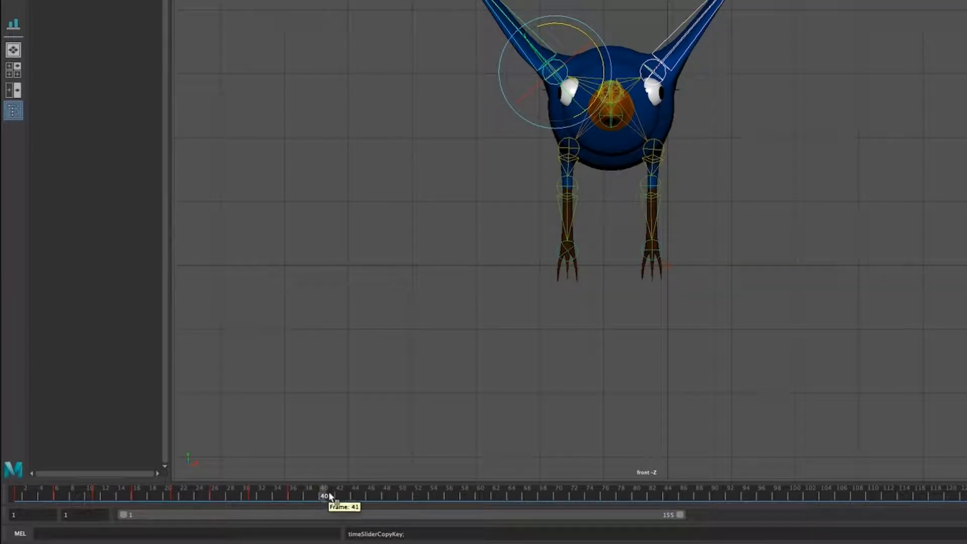
click(331, 496)
right_drag(329, 492, 491, 342)
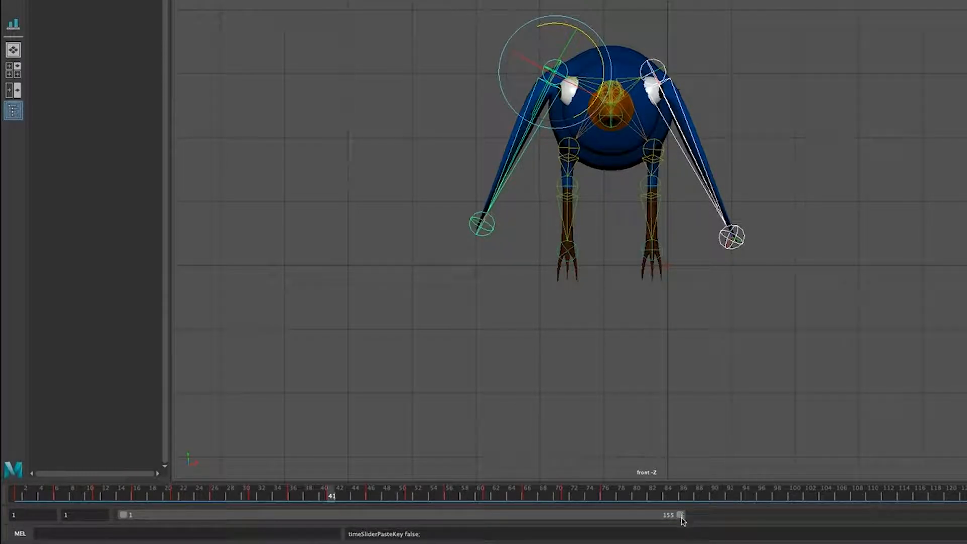
Extend the playback range to frame 240 and paste the copied wing keys at frame 80.
drag(680, 516, 964, 516)
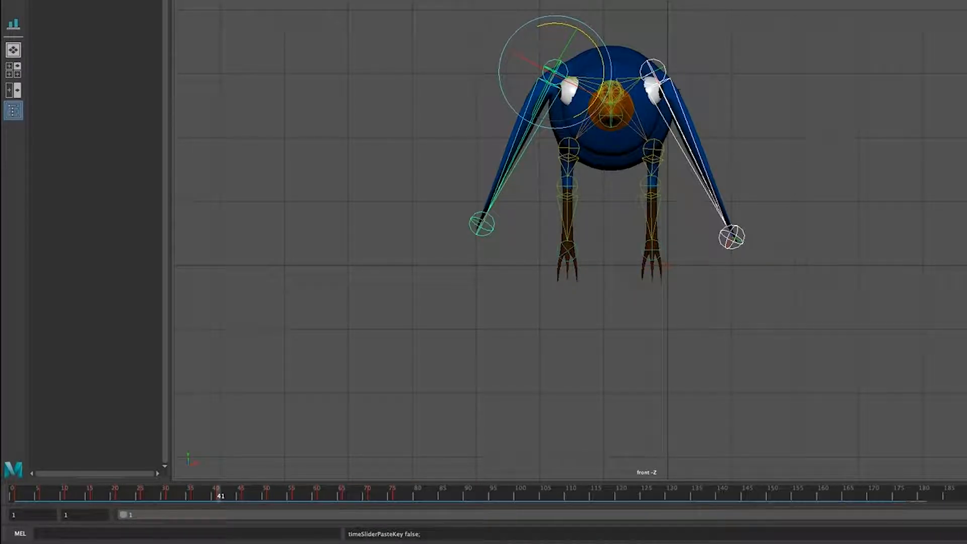
click(414, 497)
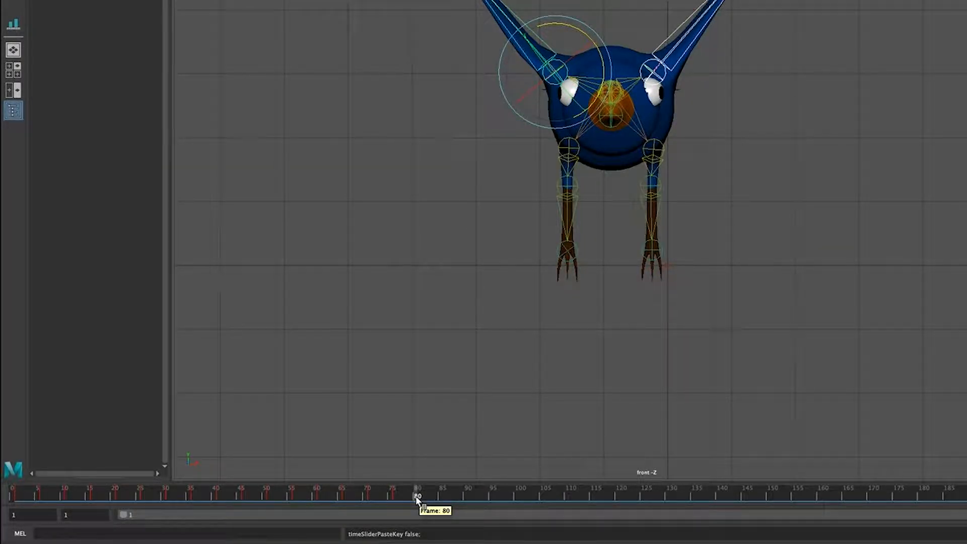
right_click(419, 488)
mouse_move(459, 337)
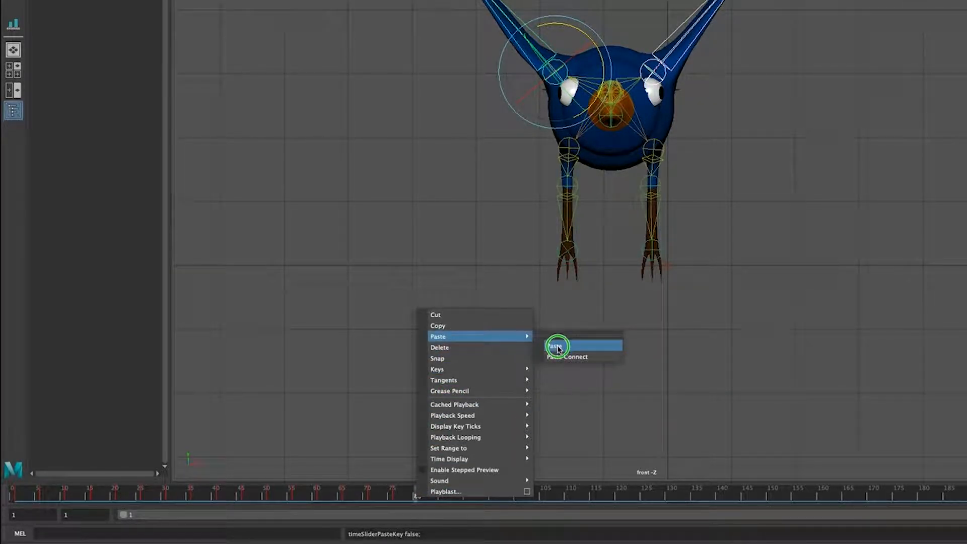
click(556, 347)
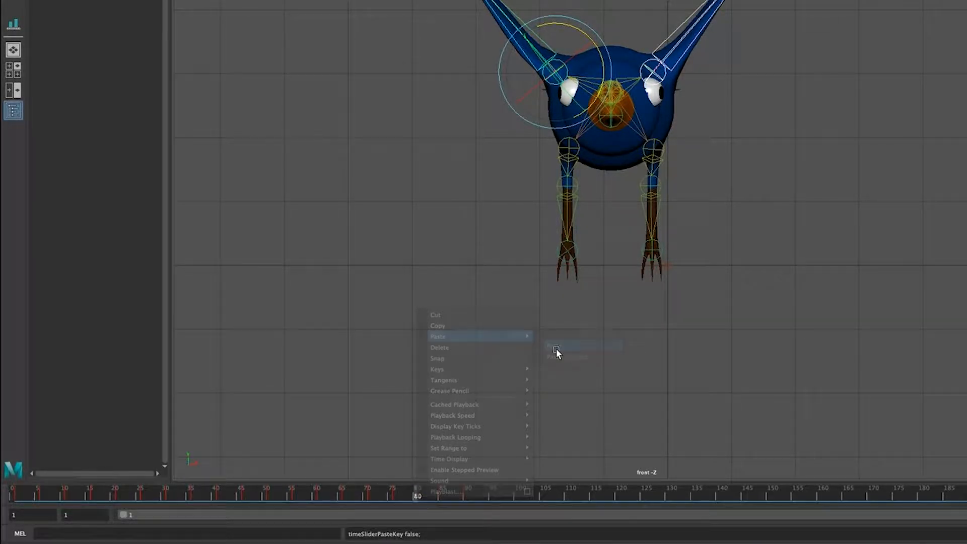
Paste the copied wing keys at frame 119 and again at frame 159.
click(613, 498)
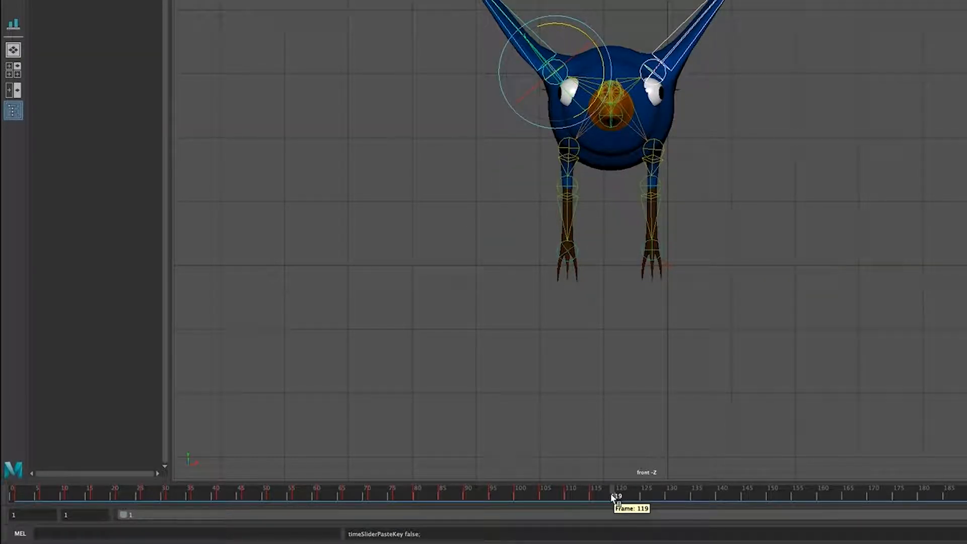
right_drag(615, 497, 631, 398)
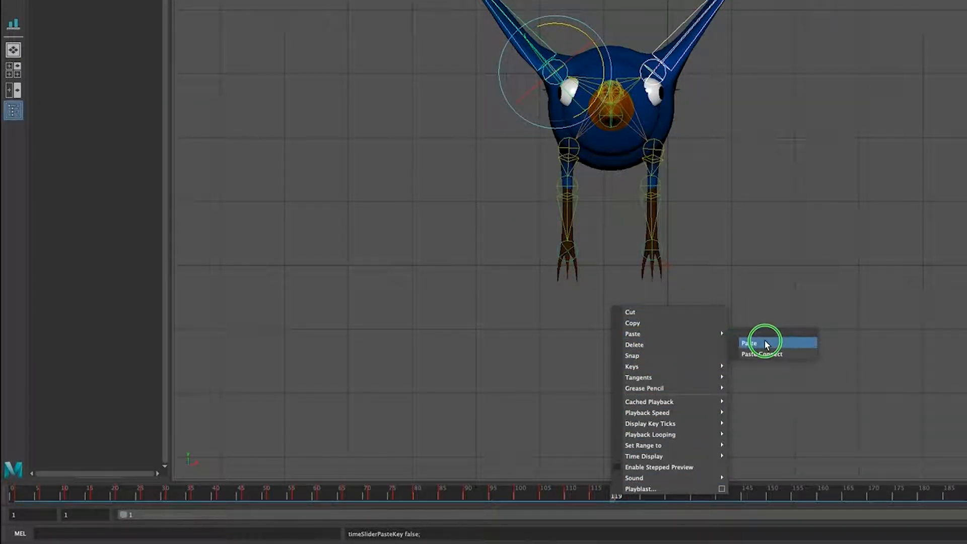
click(762, 341)
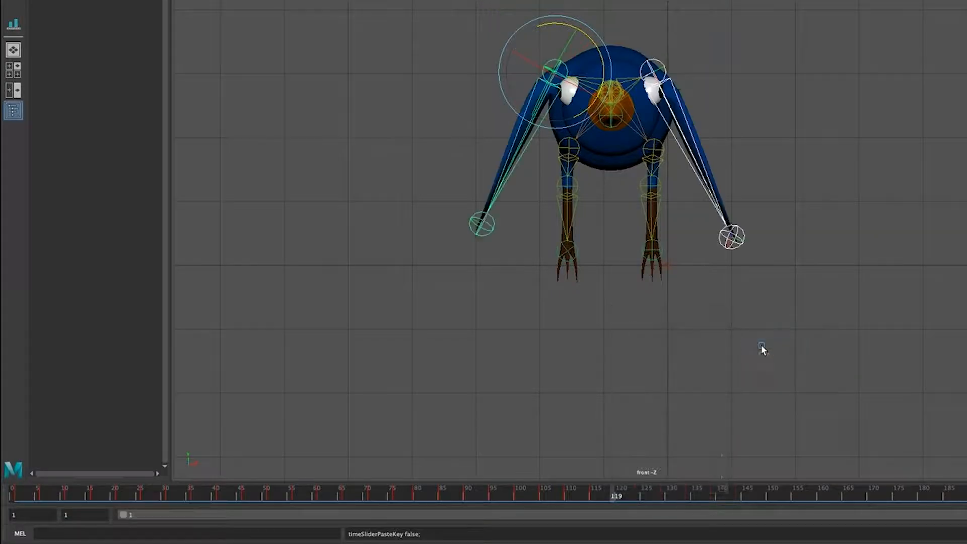
click(813, 497)
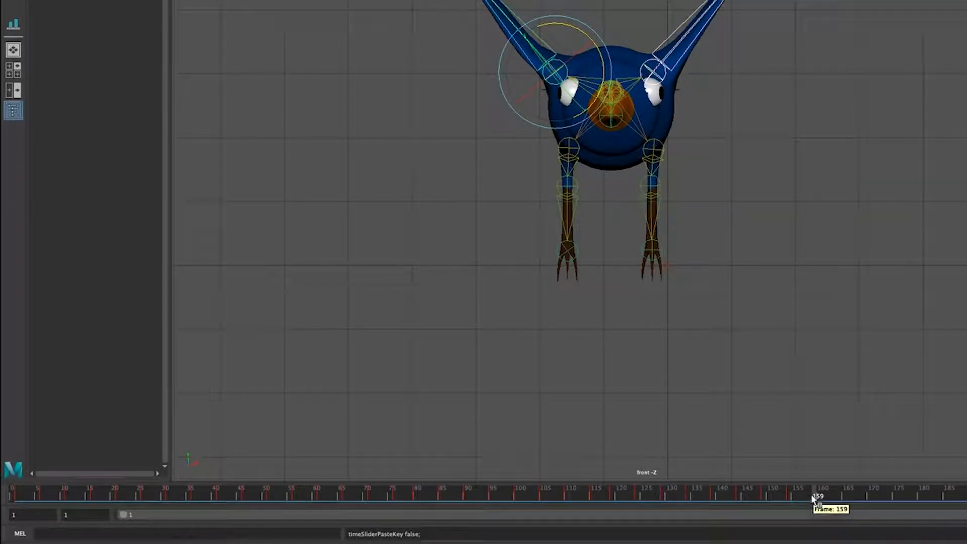
right_click(815, 491)
mouse_move(923, 333)
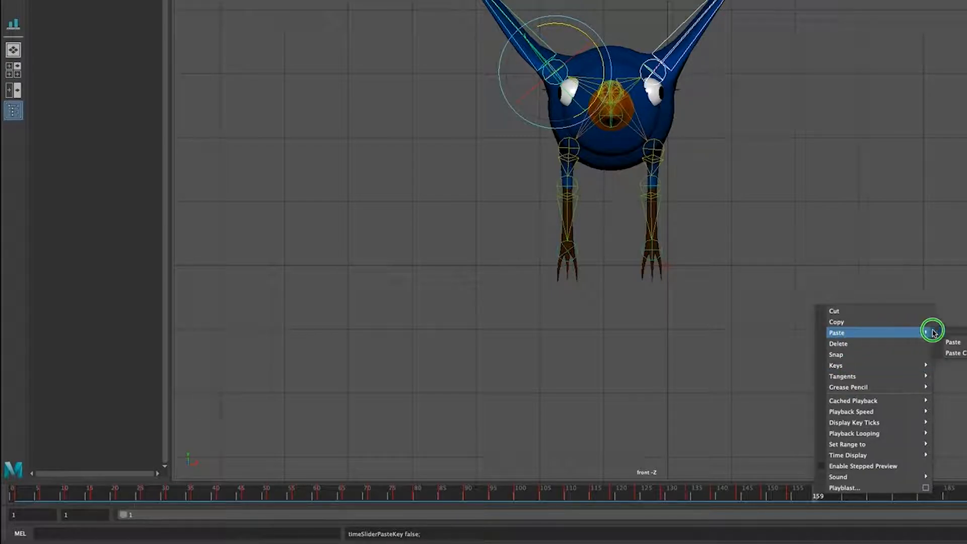
click(960, 343)
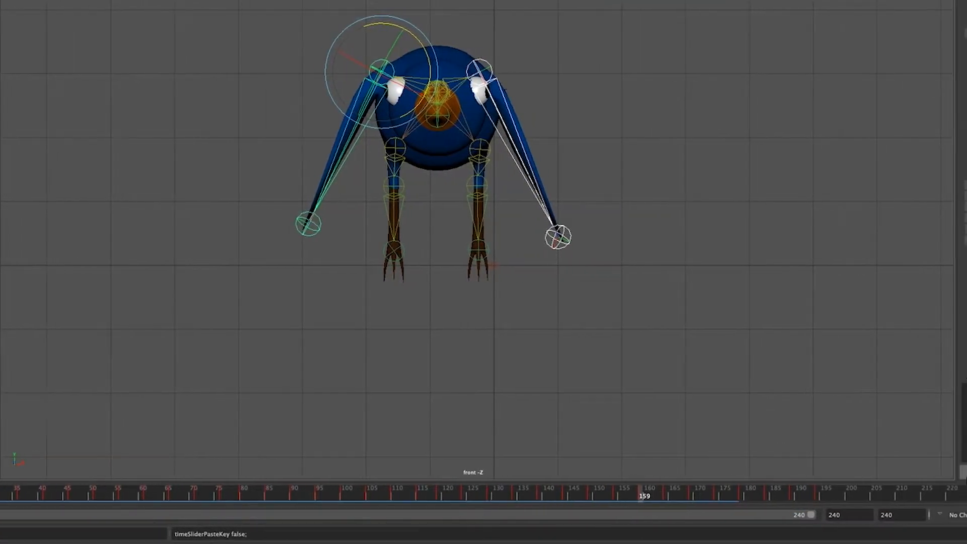
Paste the copied wing keys at frame 198.
click(770, 496)
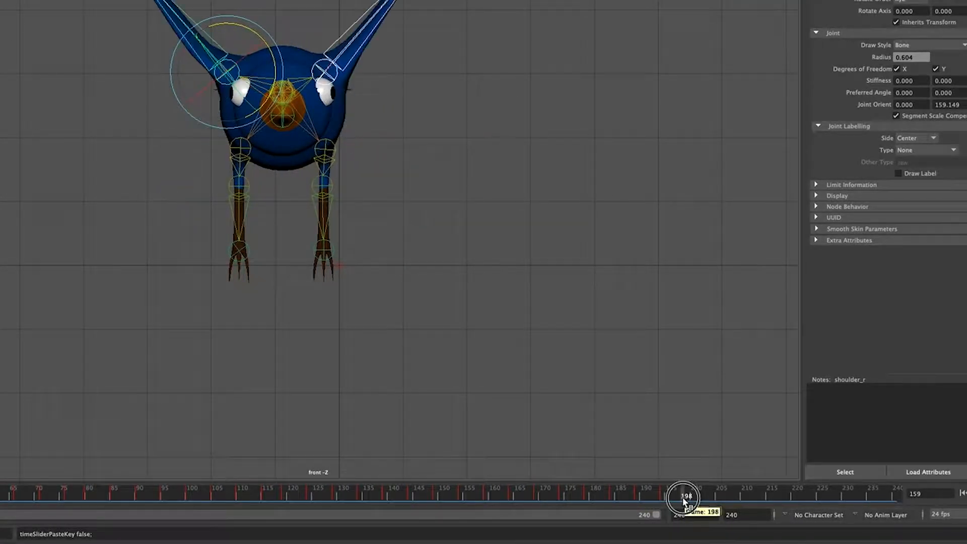
right_click(683, 497)
mouse_move(738, 334)
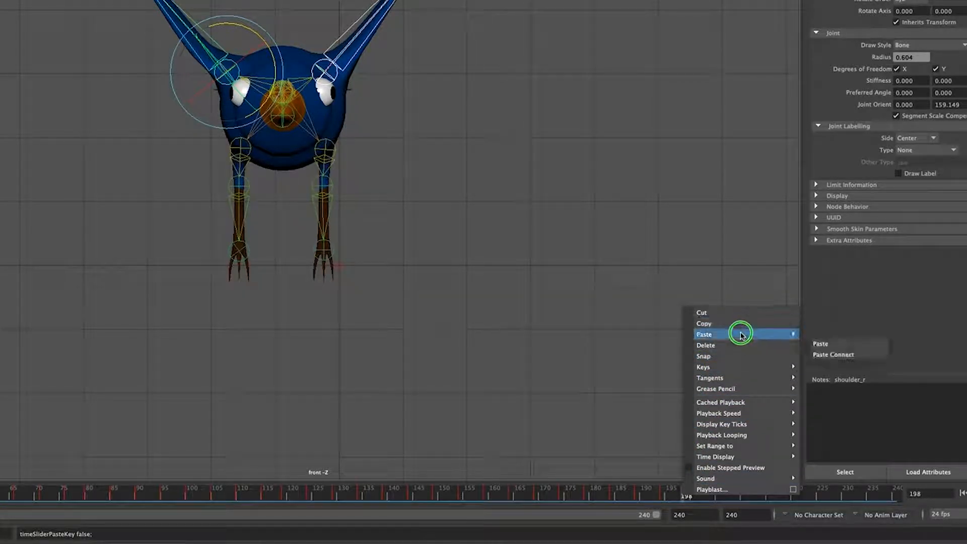
click(864, 340)
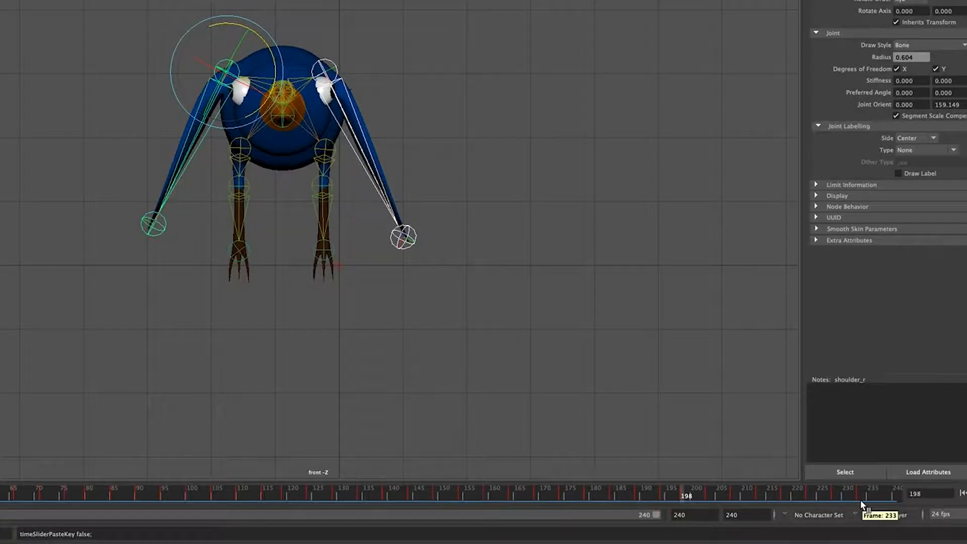
Copy the wing keys from frames 228 to 233 and paste them at frame 237.
click(825, 497)
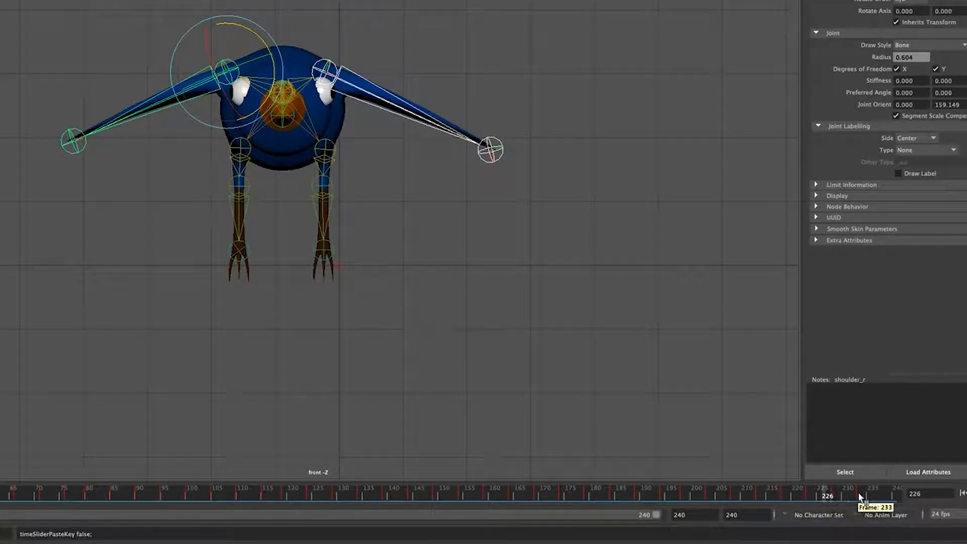
click(836, 497)
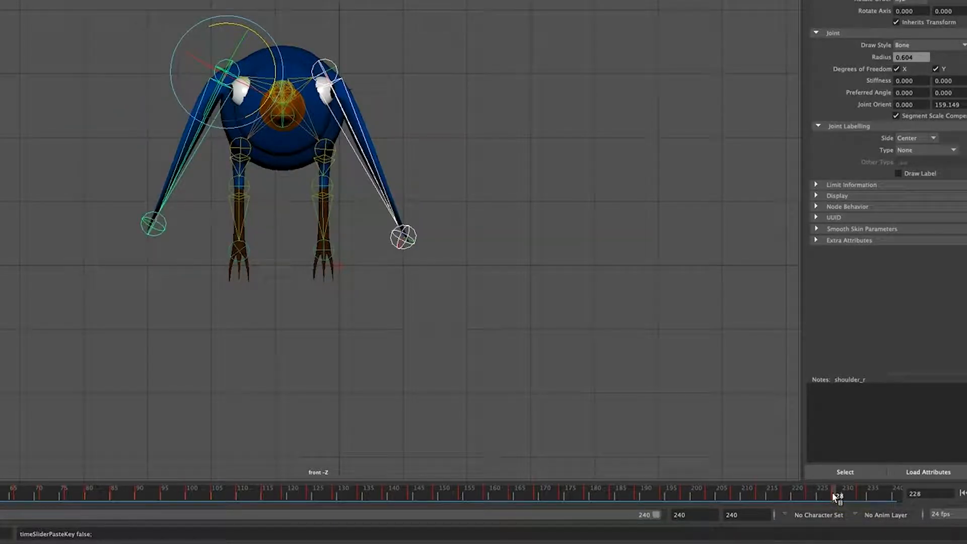
shift+drag(833, 495, 856, 496)
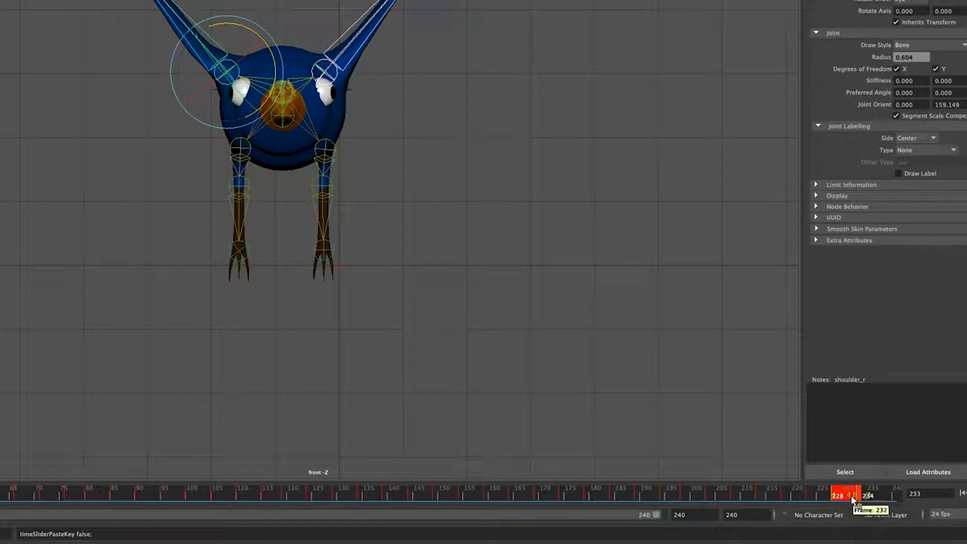
right_click(853, 495)
click(896, 319)
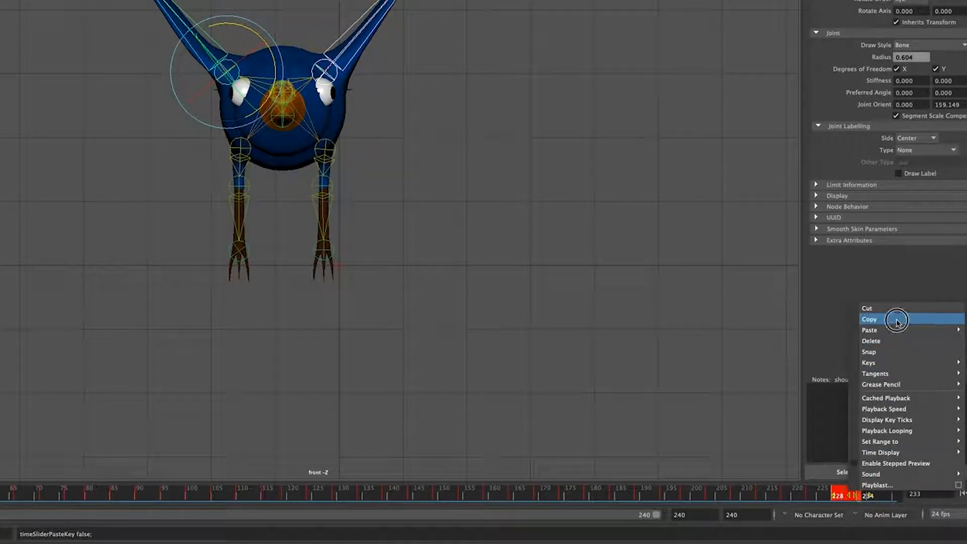
click(882, 495)
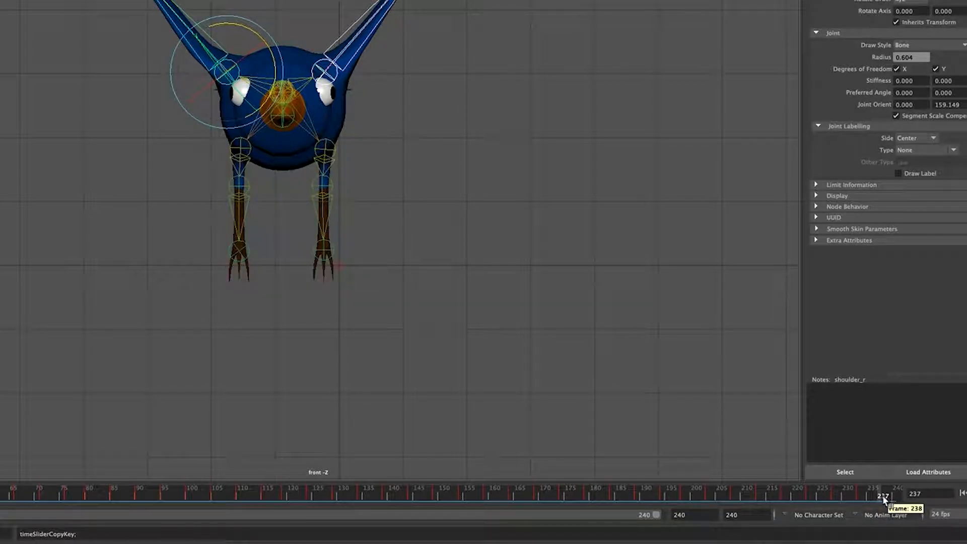
right_drag(878, 495, 858, 347)
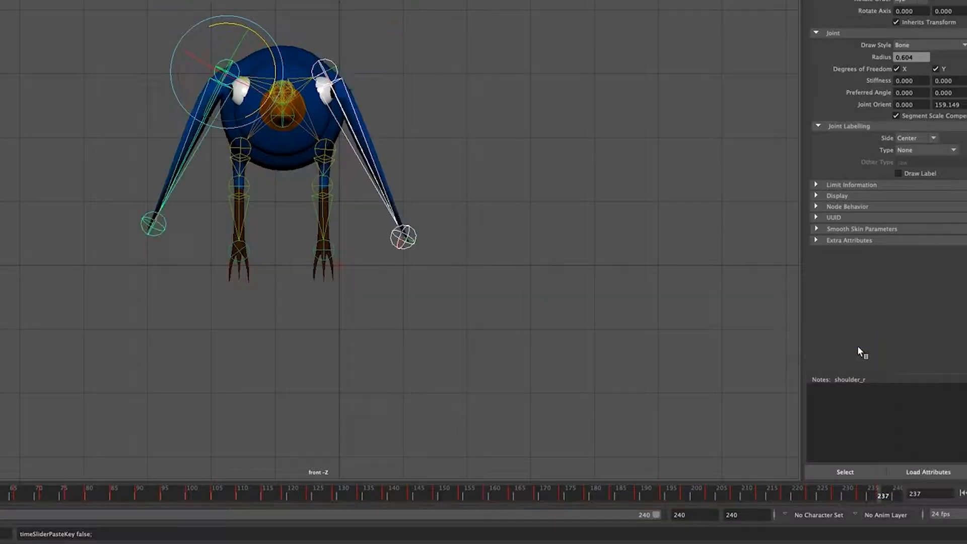
Play the wing flapping from frame 1 in the front view and stop the playback.
mouse_move(835, 496)
mouse_down()
mouse_move(862, 495)
mouse_move(834, 494)
mouse_up()
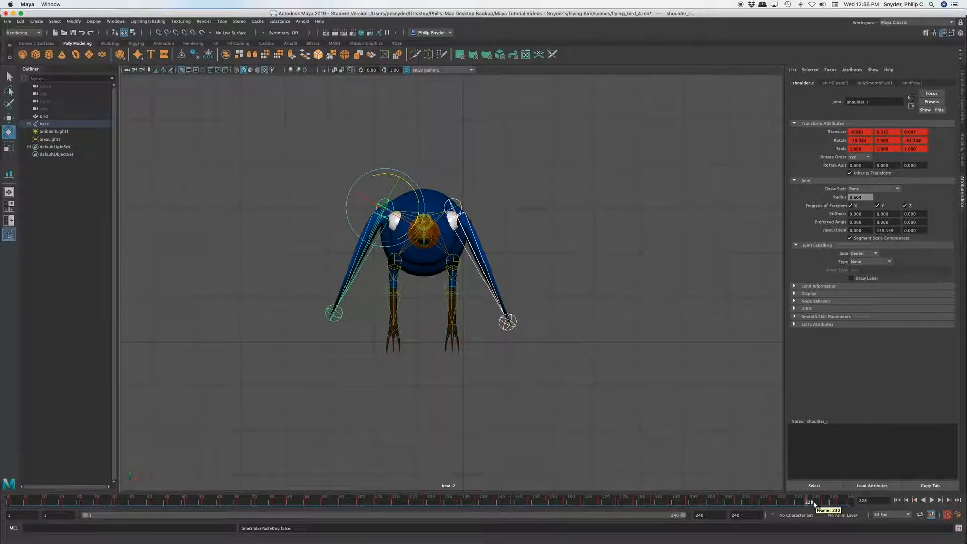
right_drag(817, 502, 858, 442)
click(737, 473)
click(11, 501)
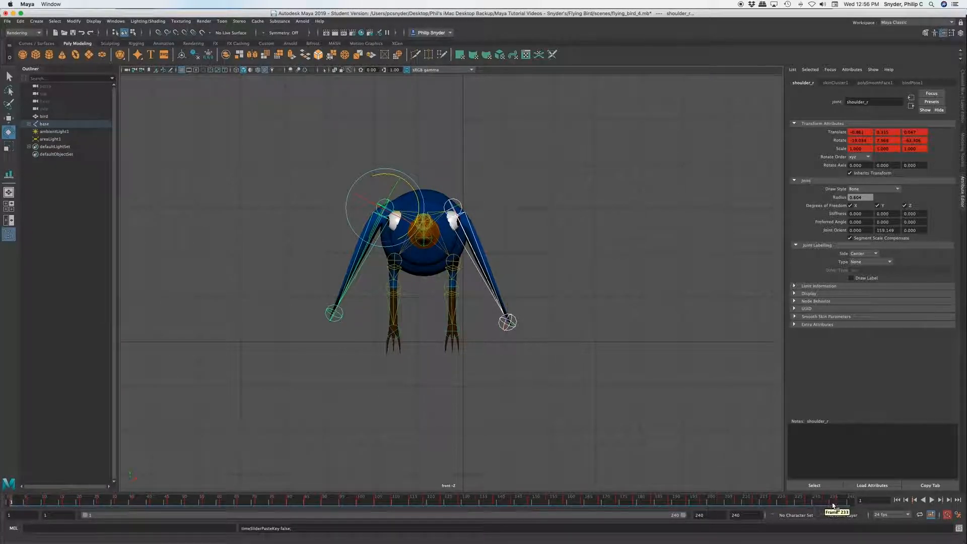
click(931, 500)
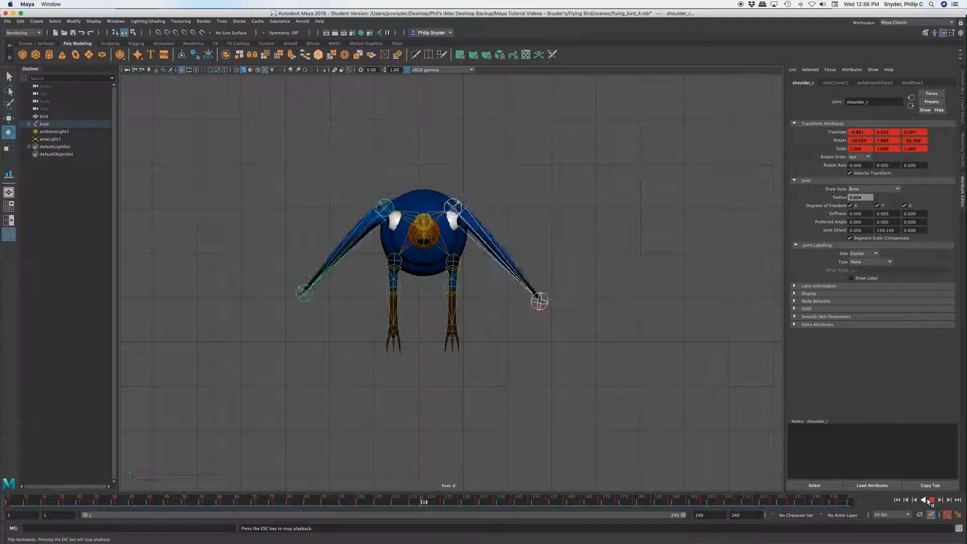
click(930, 500)
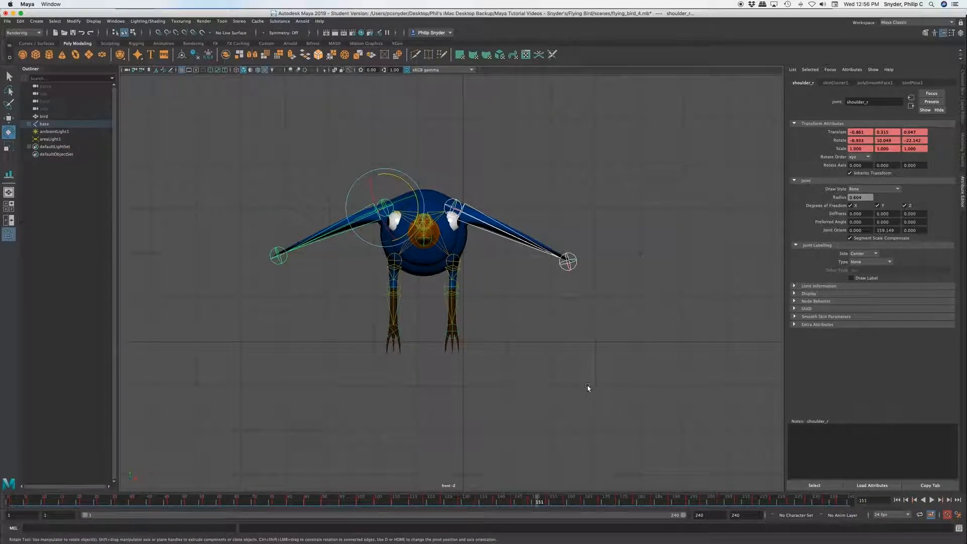
Show the perspective view full size, deselect the joints and play back the flapping from the bird's side.
key(space)
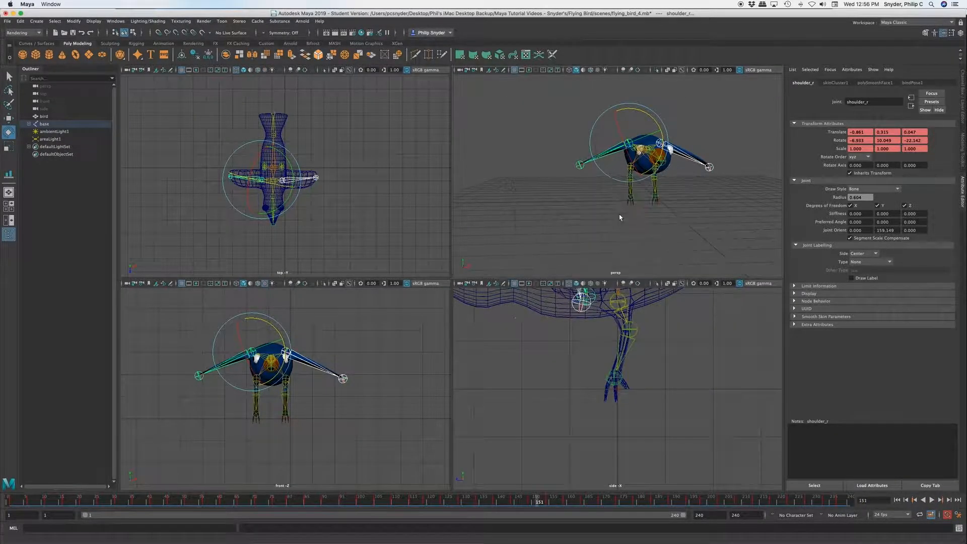
key(space)
click(549, 390)
alt+drag(578, 396, 529, 401)
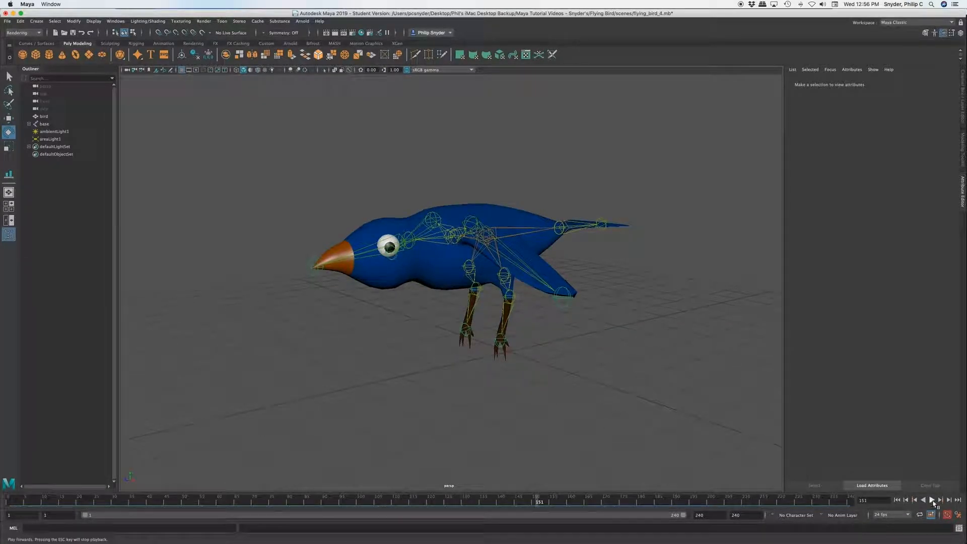
click(932, 500)
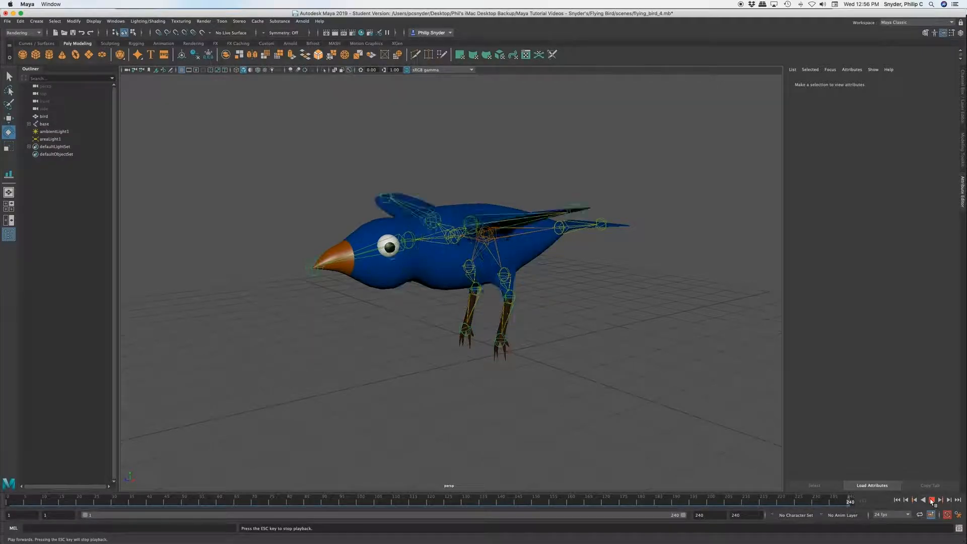
click(932, 501)
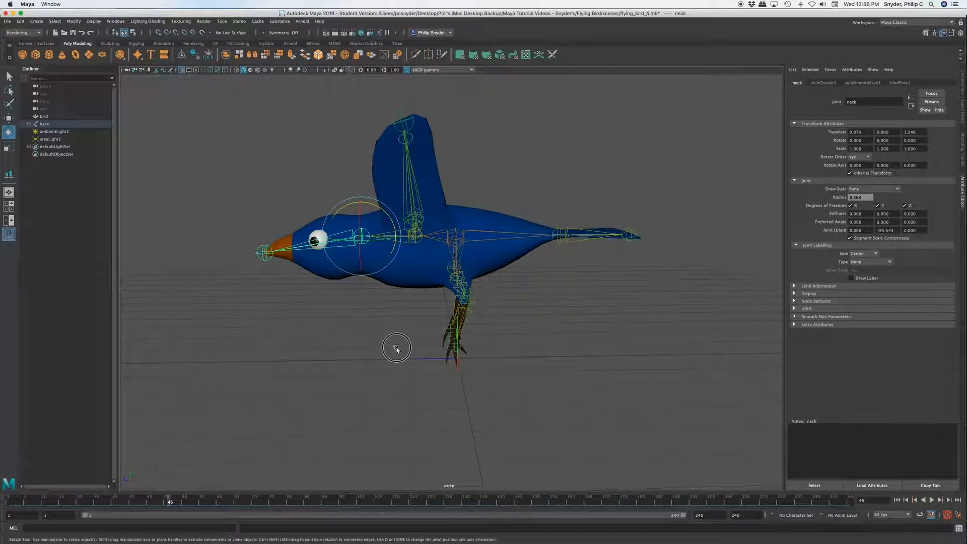
Select the neck and tail joints, rotate them slightly upward and key the pose at frame 1.
click(397, 348)
click(364, 236)
click(563, 236)
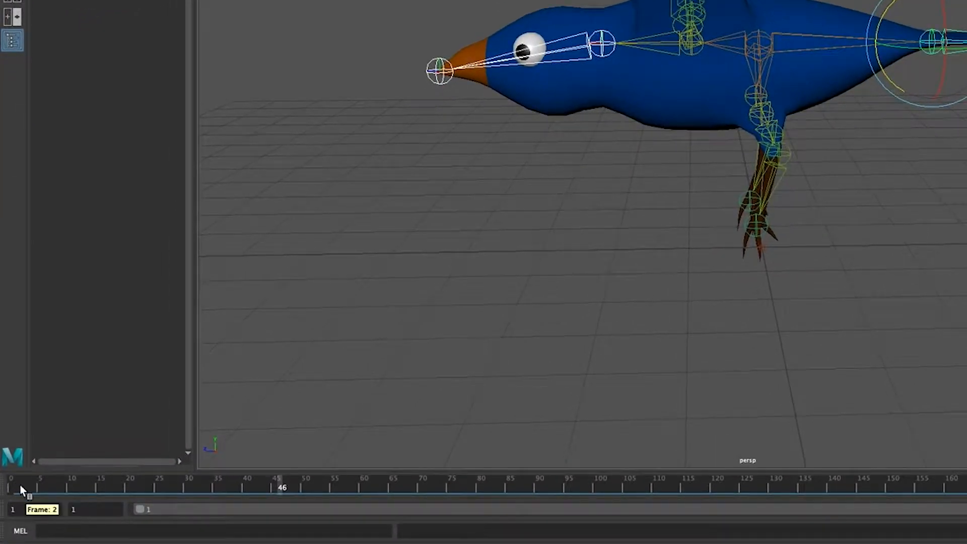
click(17, 486)
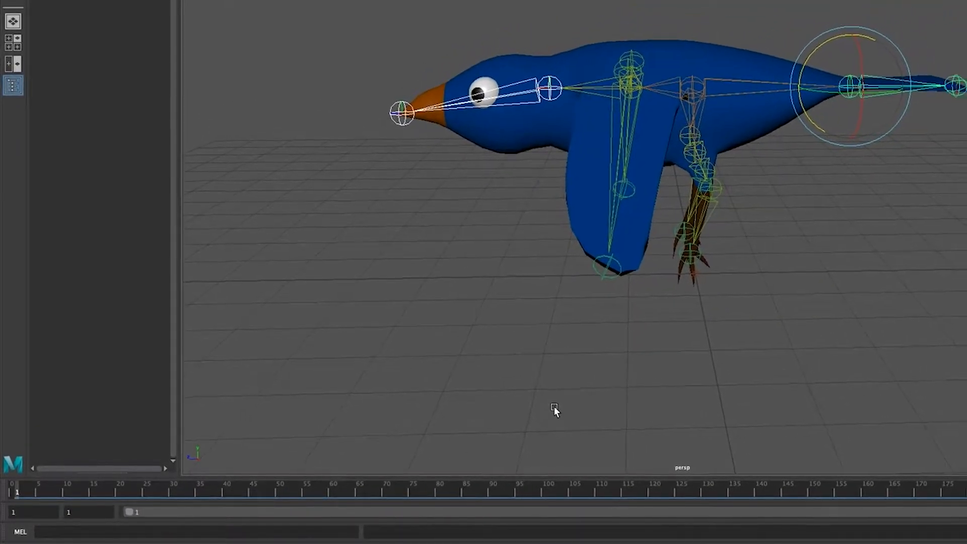
alt+drag(548, 341, 537, 322)
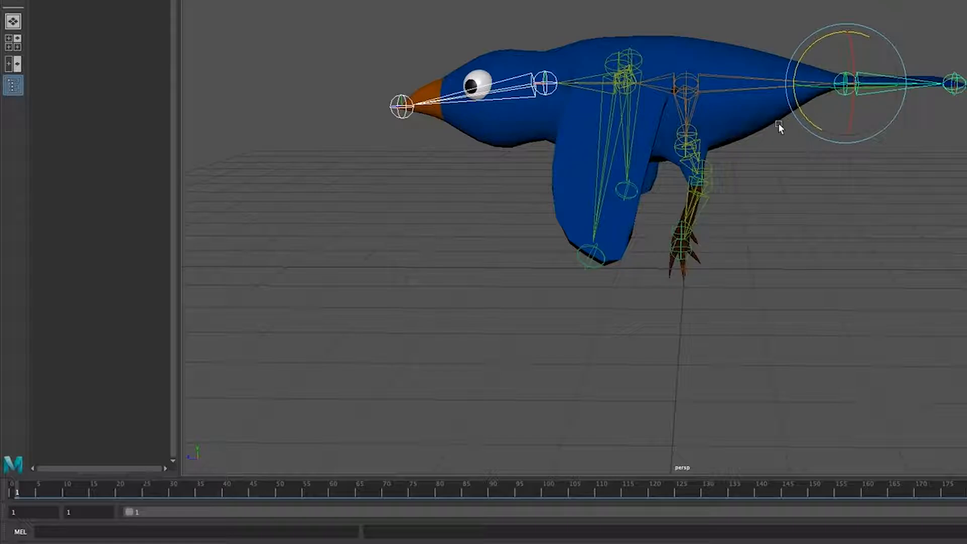
drag(832, 35, 828, 36)
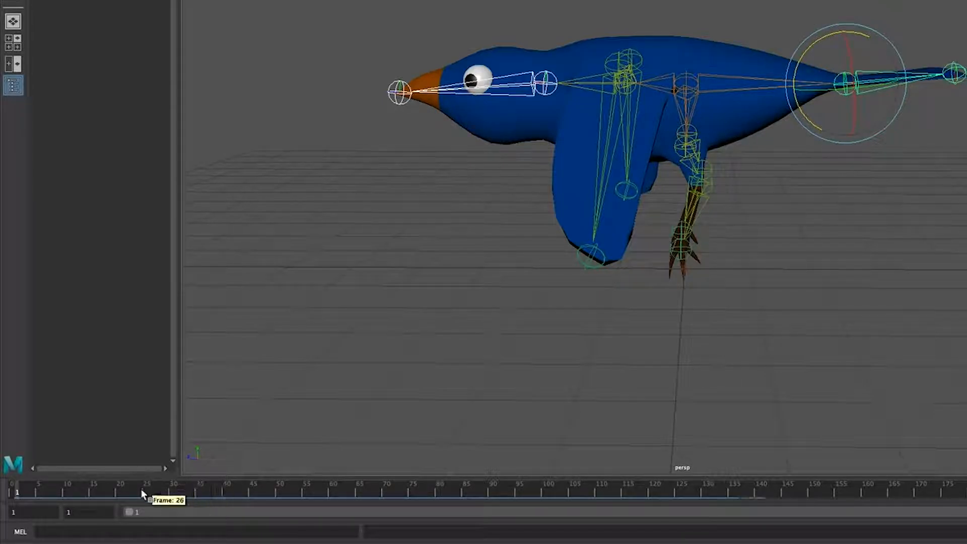
key(ctrl+z)
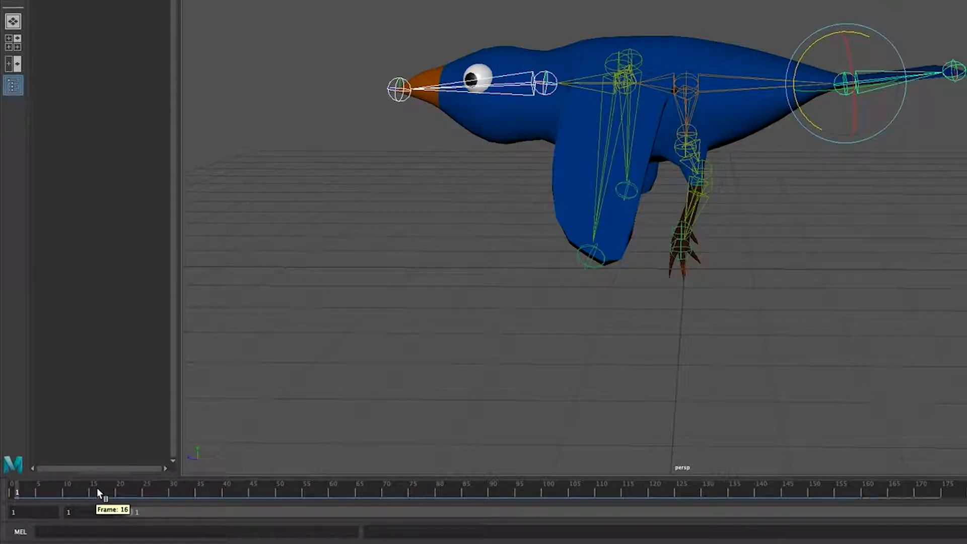
key(s)
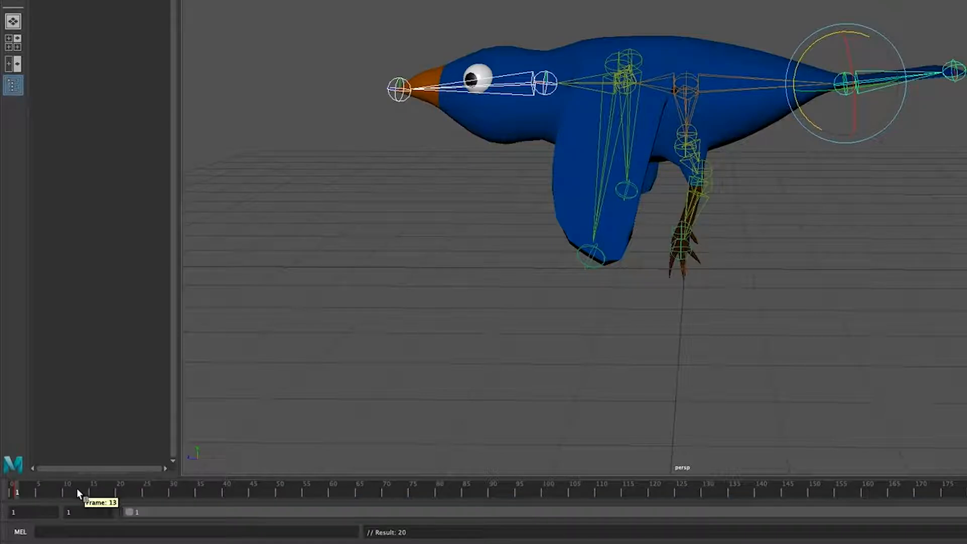
Rotate the neck and tail joints slightly downward at frame 6 and key the pose.
shift+click(851, 94)
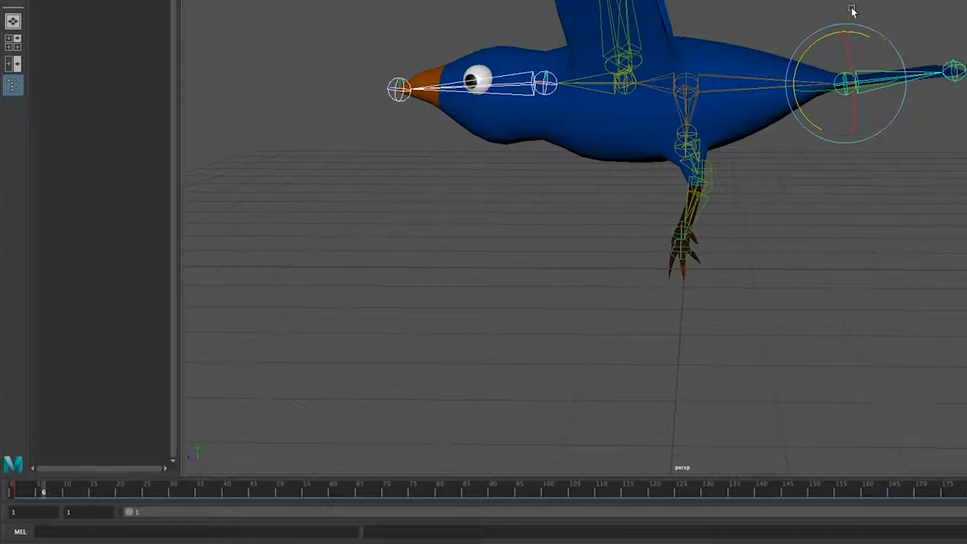
drag(815, 40, 822, 38)
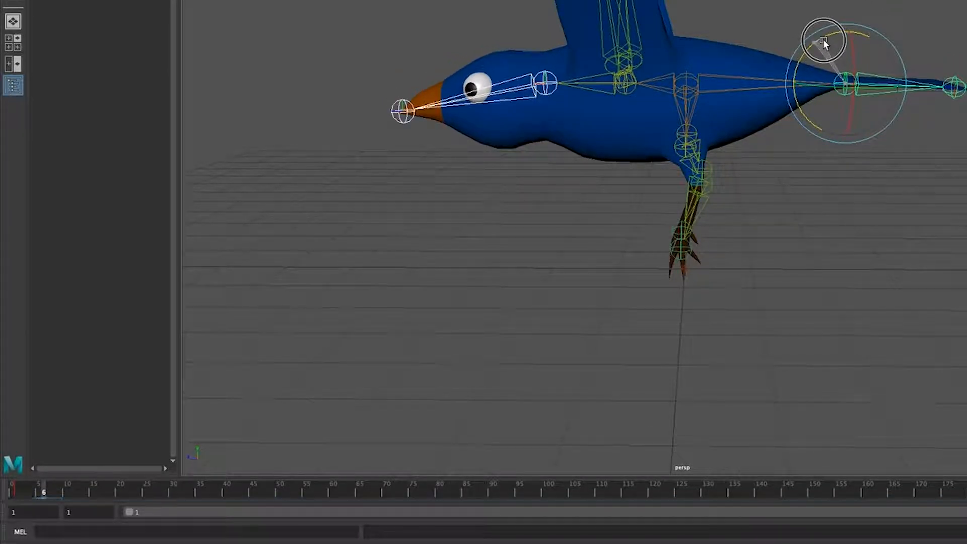
click(44, 493)
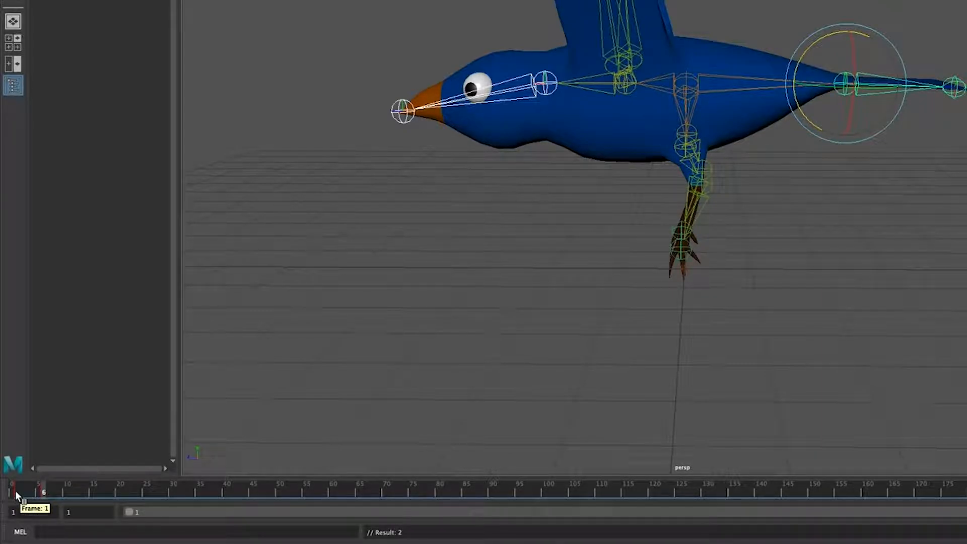
Copy the neck and tail keys from frames 1 to 6 and paste them at frame 11.
shift+drag(15, 496, 43, 490)
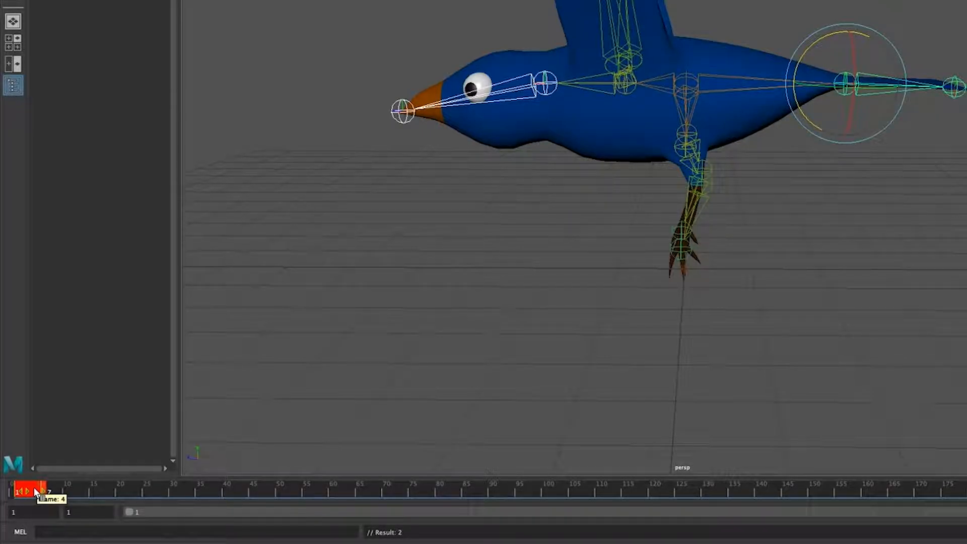
right_click(36, 492)
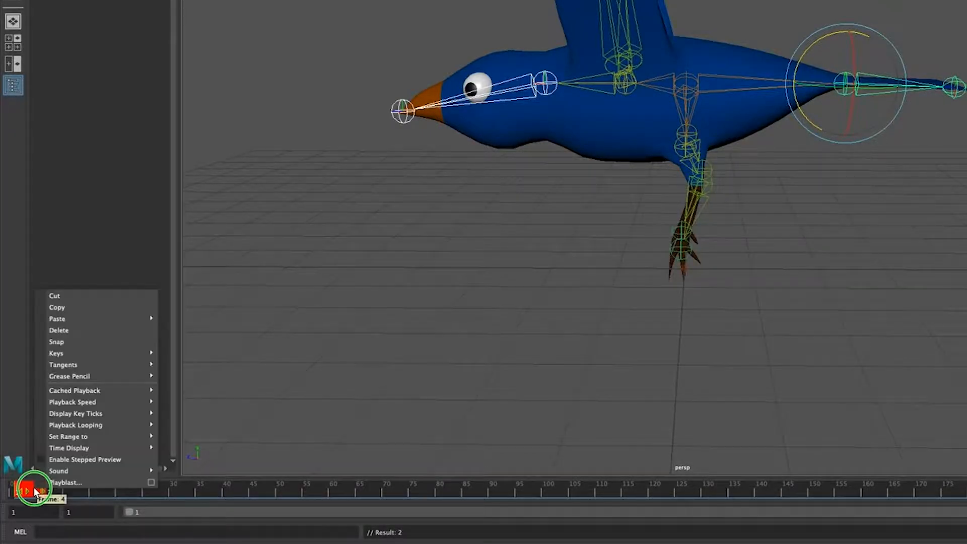
click(93, 307)
click(71, 493)
right_drag(71, 493, 228, 331)
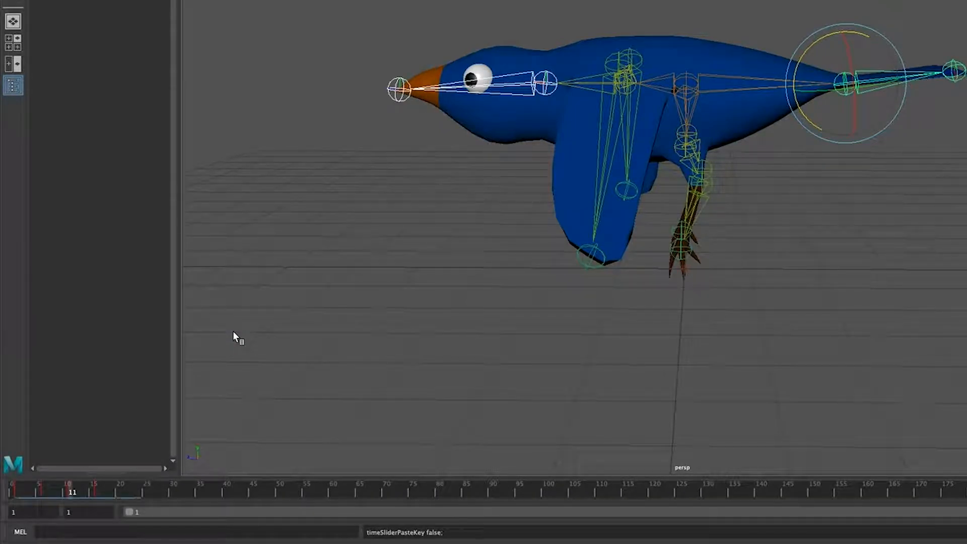
Copy the neck and tail keys from frames 1 to 16 and paste them at frame 20.
drag(31, 491, 97, 494)
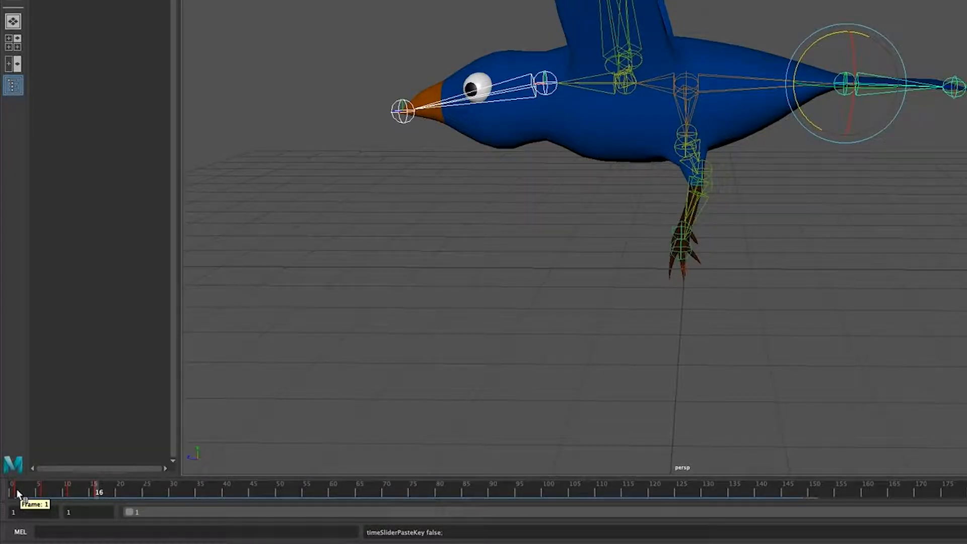
click(17, 491)
shift+drag(16, 491, 98, 492)
right_drag(72, 487, 147, 309)
click(120, 494)
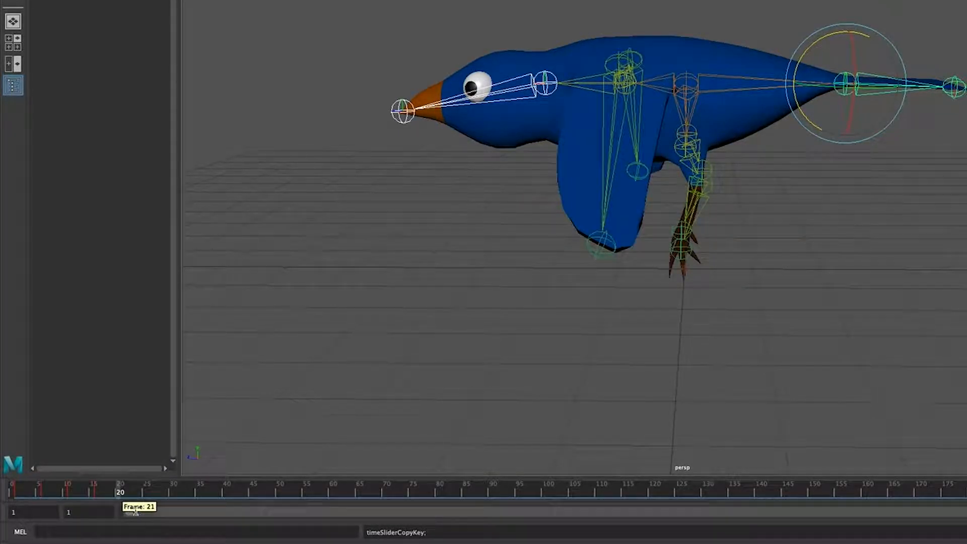
right_drag(120, 493, 264, 336)
Copy the neck and tail keys from frames 1 to 35 and paste them at frame 40.
shift+drag(22, 491, 196, 494)
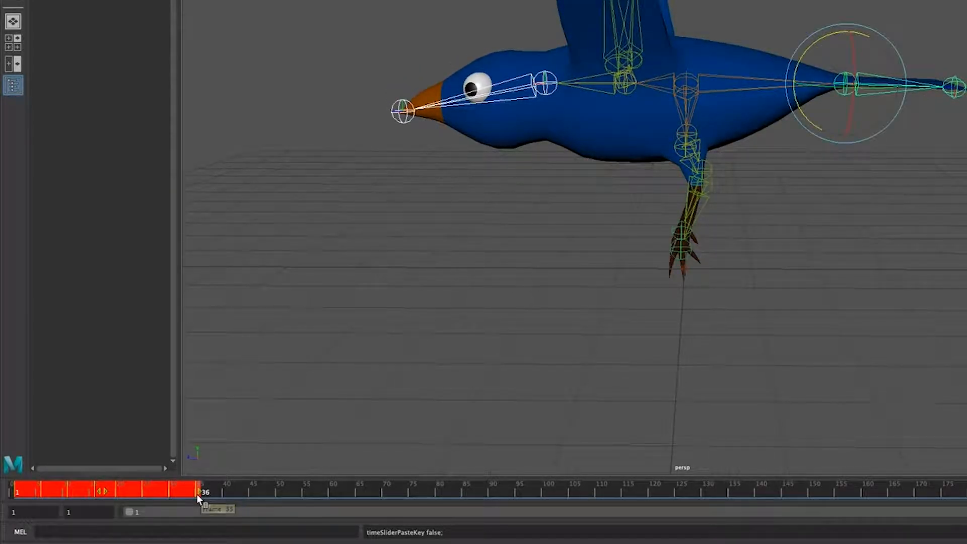
right_drag(174, 486, 233, 308)
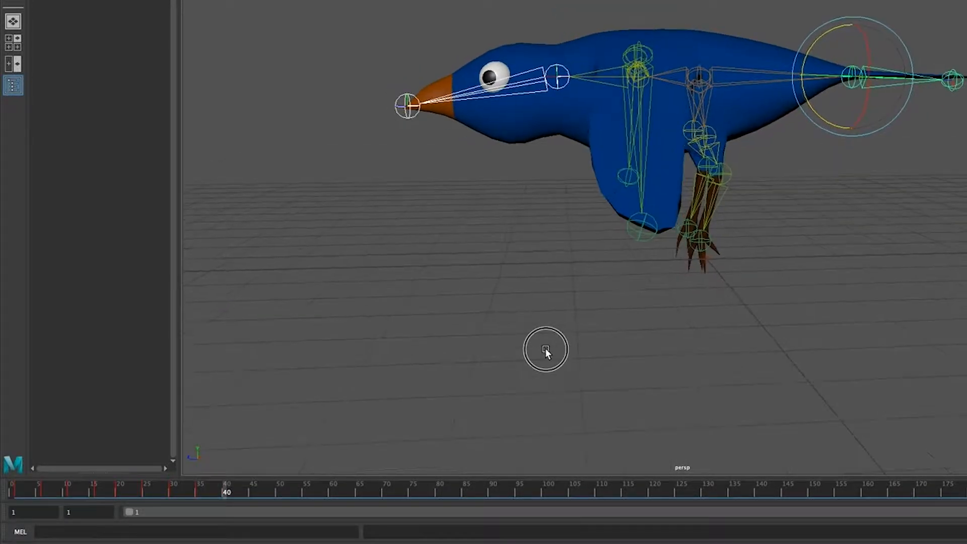
alt+drag(546, 351, 539, 352)
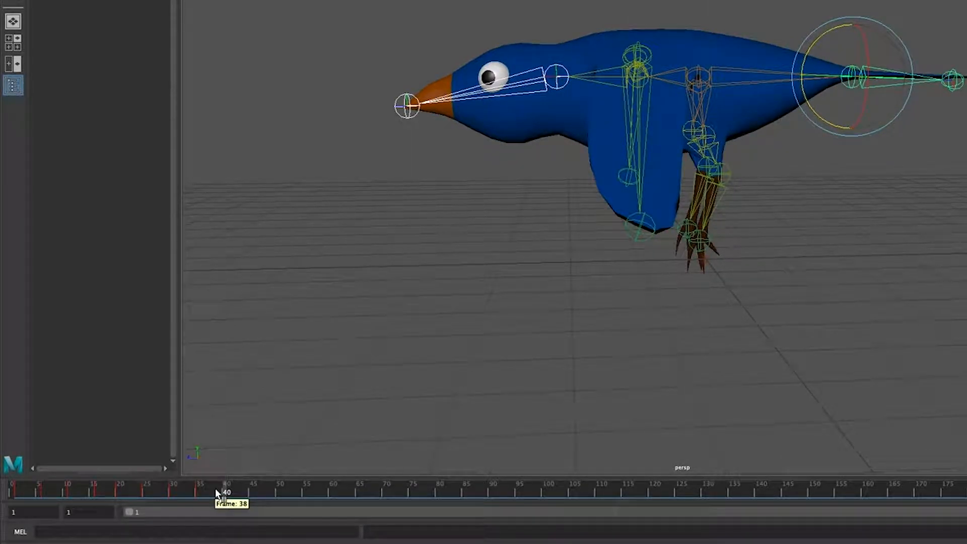
right_drag(225, 490, 386, 334)
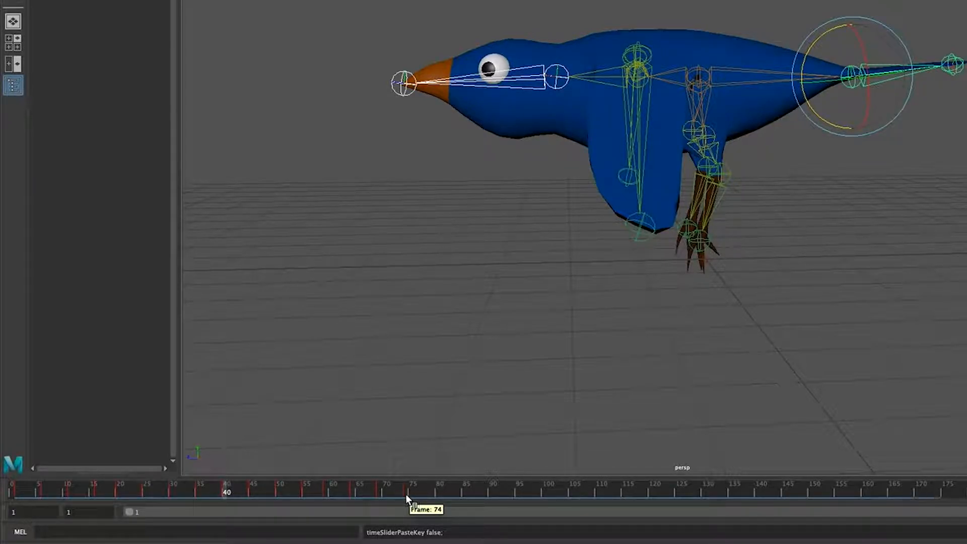
Cut the neck and tail keys from frames 59 to 74 and paste them at frame 61.
drag(365, 495, 327, 494)
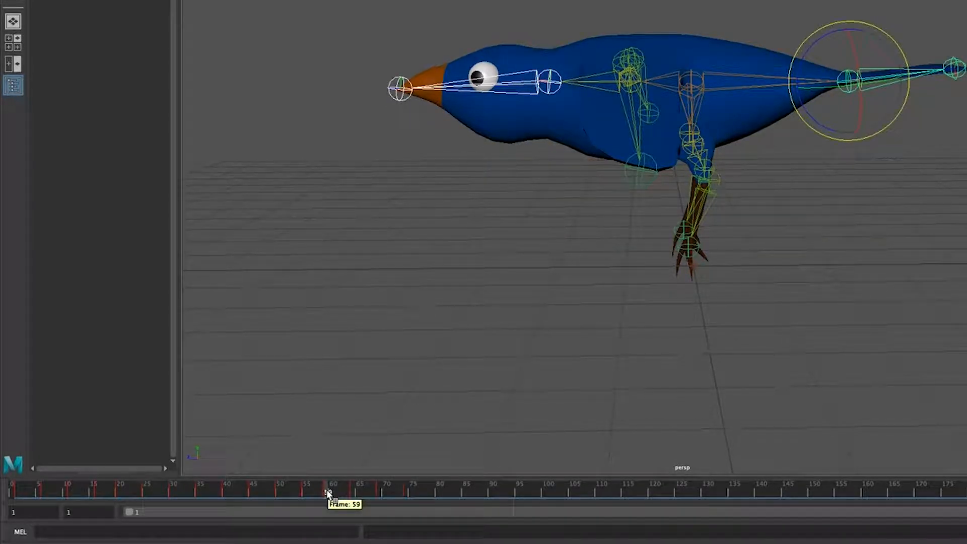
shift+drag(327, 492, 407, 493)
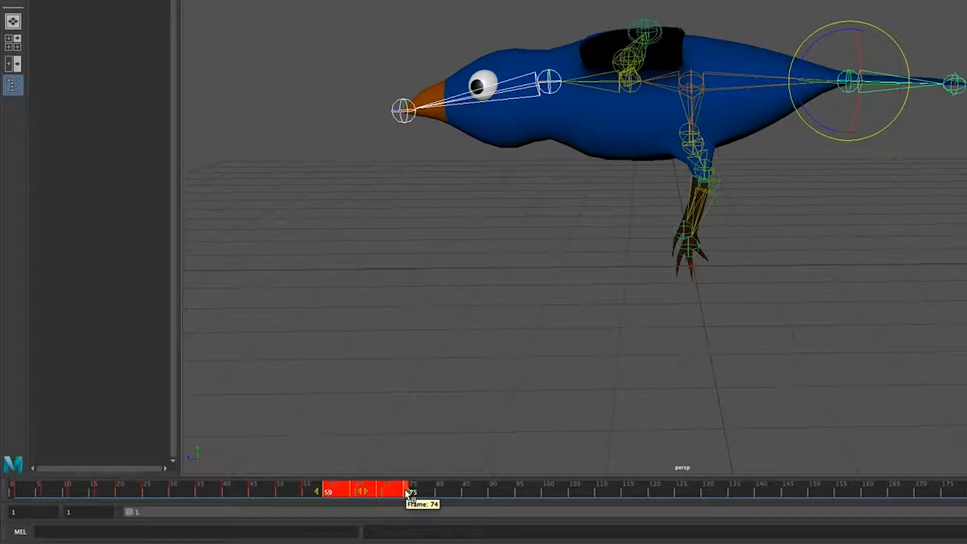
right_click(388, 491)
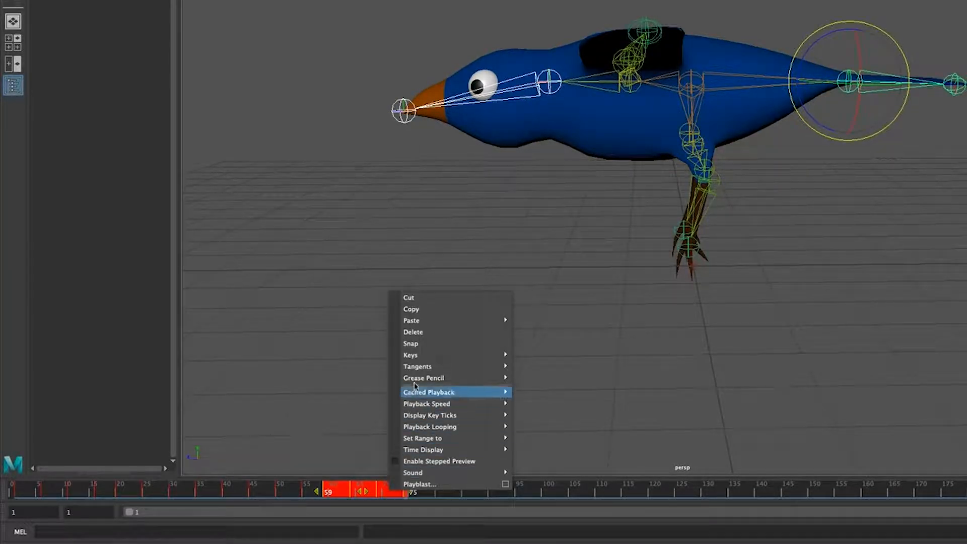
click(422, 300)
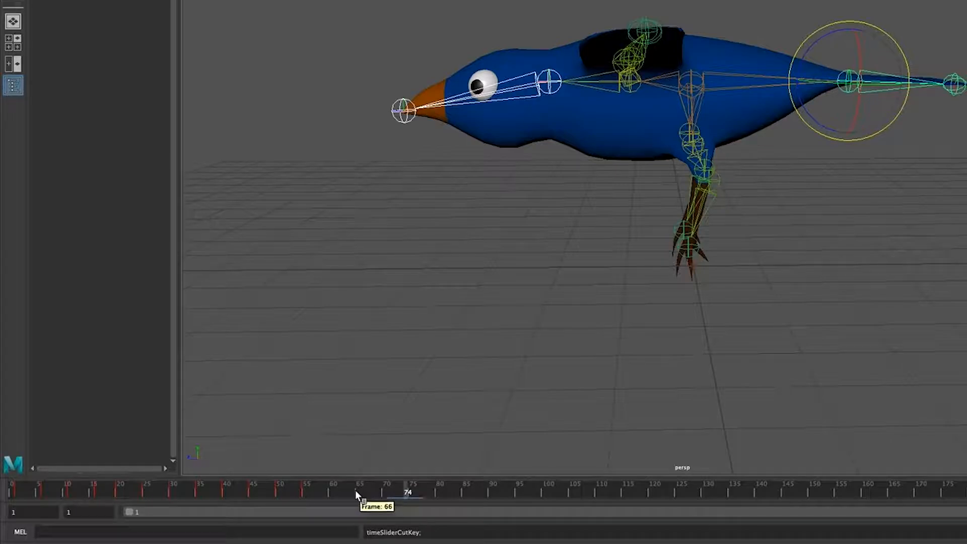
click(338, 494)
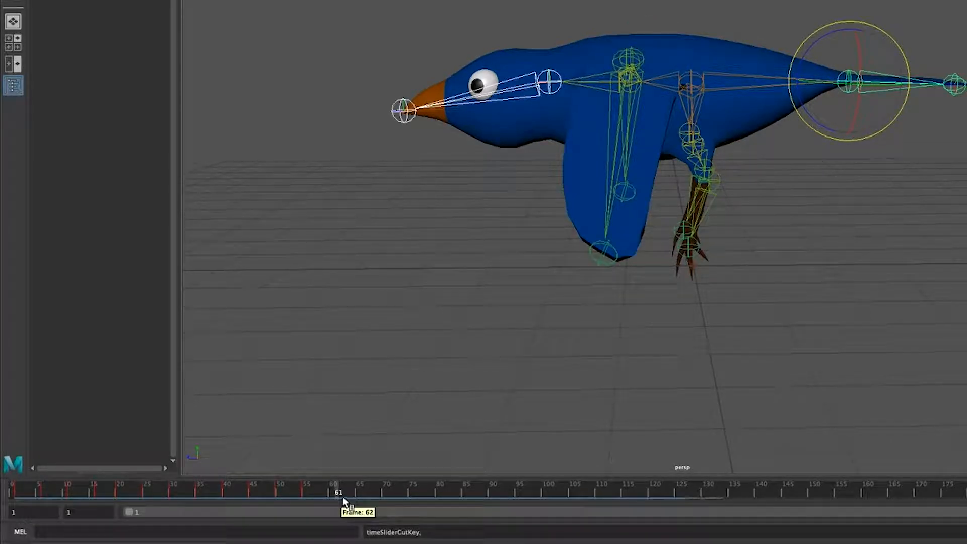
right_click(339, 491)
mouse_move(408, 324)
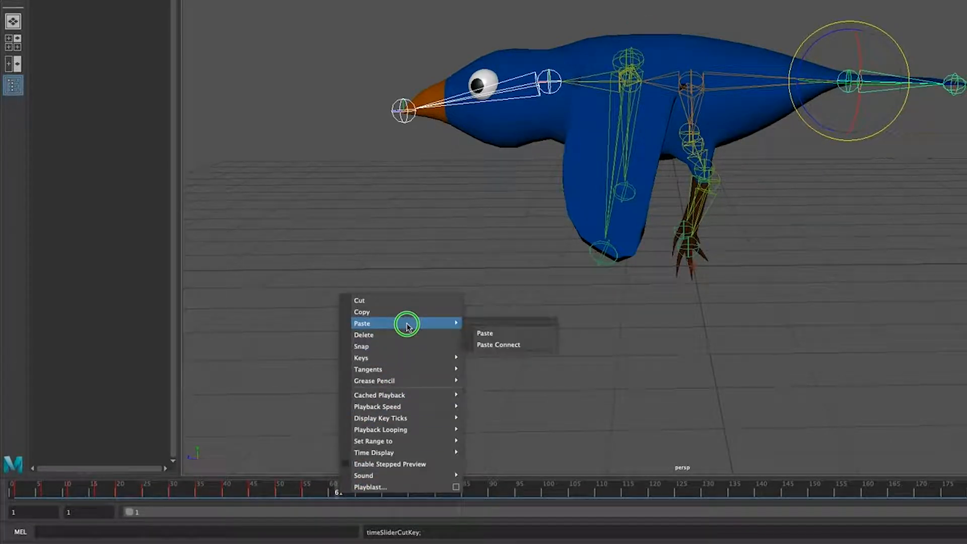
click(499, 334)
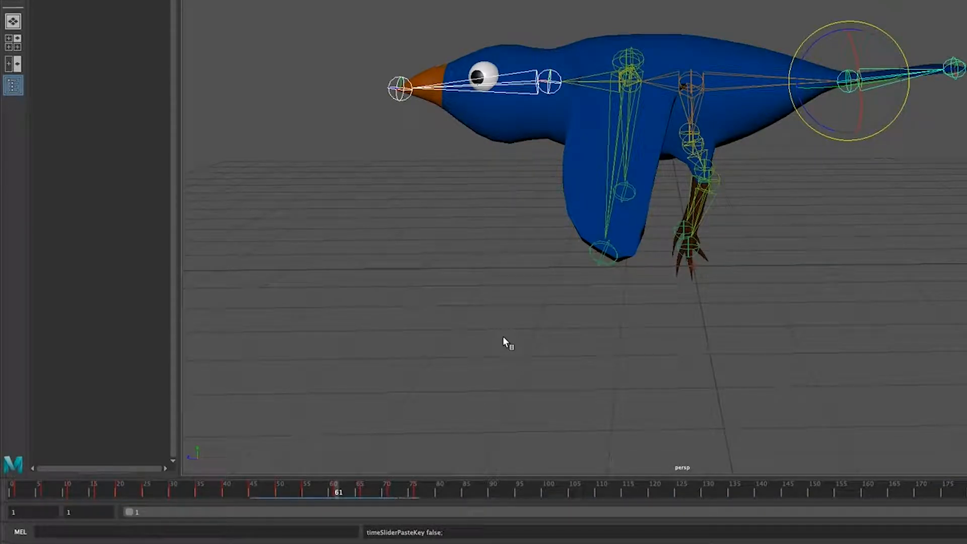
Copy the neck and tail keys from frames 2 to 76 and go to frame 80.
drag(379, 497, 418, 496)
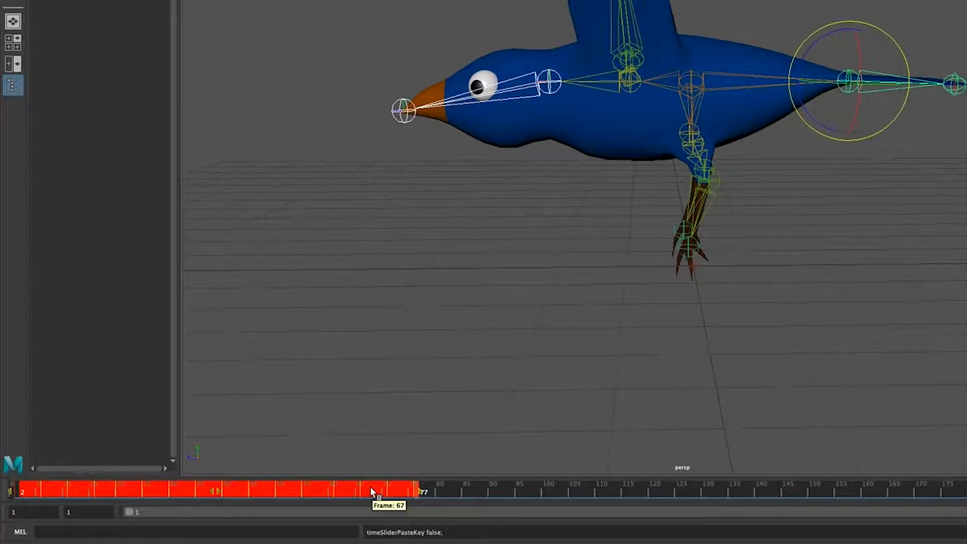
right_click(370, 486)
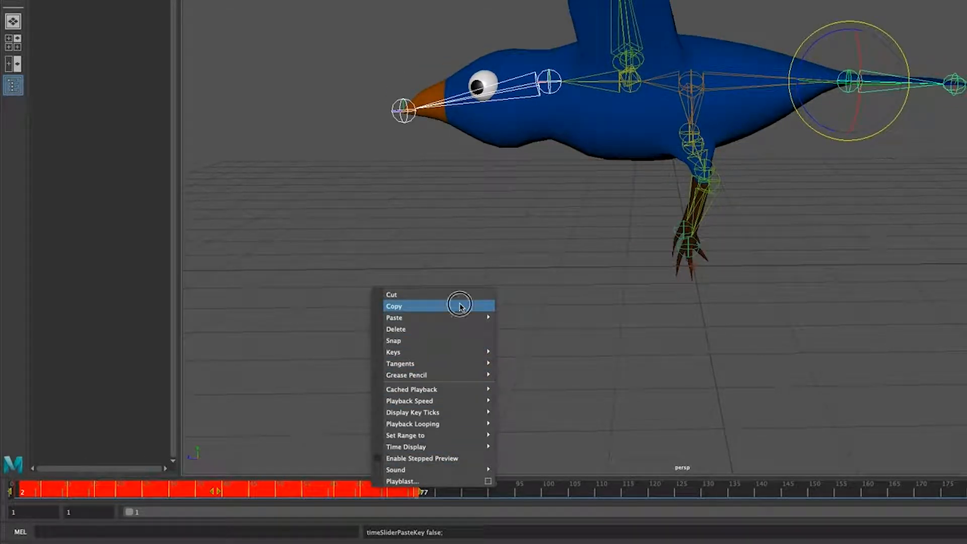
click(458, 306)
click(437, 493)
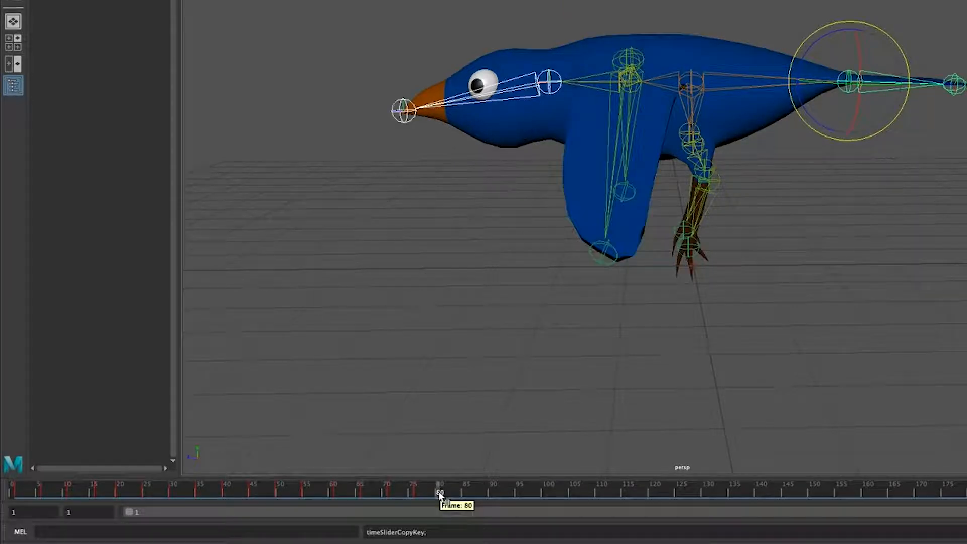
Select a wing joint and examine its keys on the timeline and the bird's pose from other angles.
click(638, 65)
alt+drag(678, 201, 844, 183)
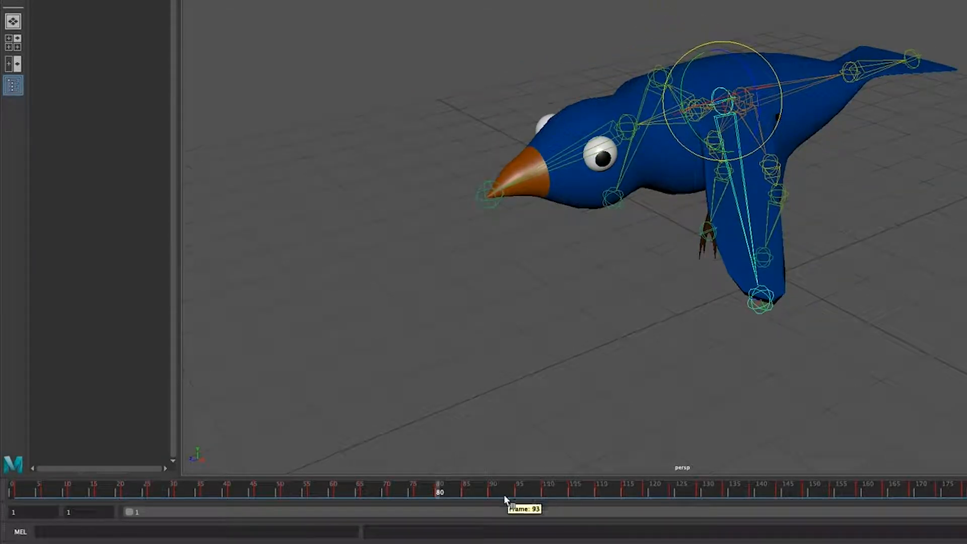
alt+drag(841, 361, 607, 151)
Reselect the neck and tail joints and paste the copied keys at frame 80.
click(552, 91)
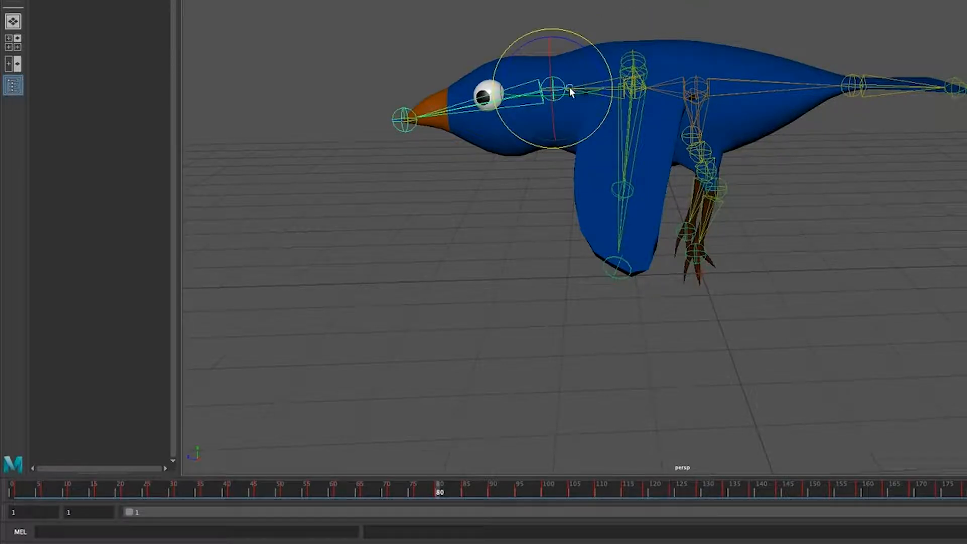
click(853, 89)
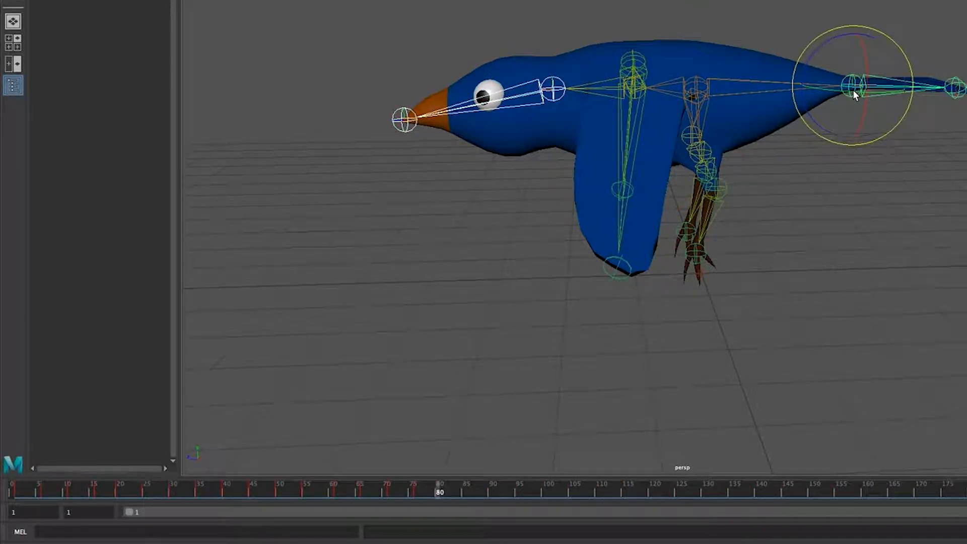
right_drag(439, 494, 587, 334)
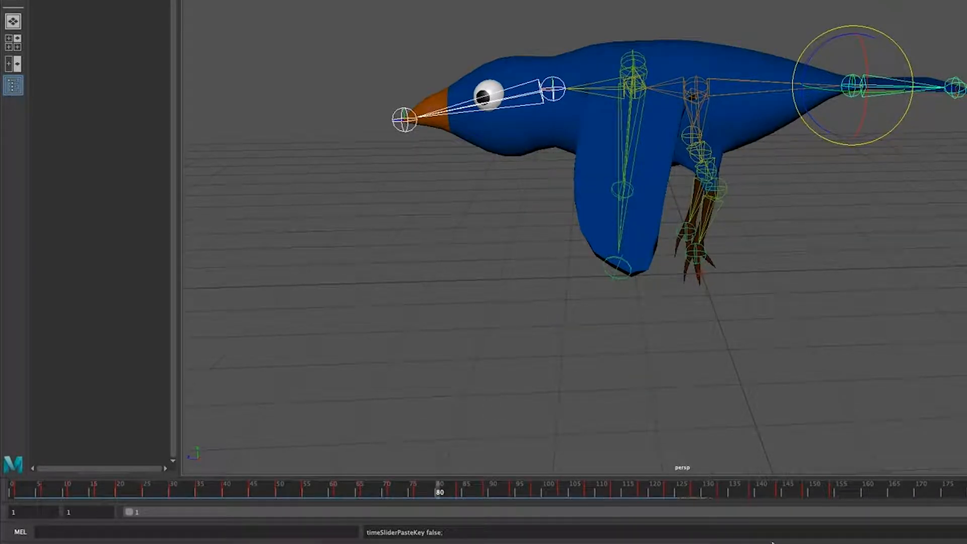
Paste the copied neck and tail keys again at frame 159.
mouse_move(773, 497)
mouse_down()
mouse_move(367, 496)
mouse_move(842, 495)
mouse_move(691, 498)
mouse_move(777, 483)
mouse_up()
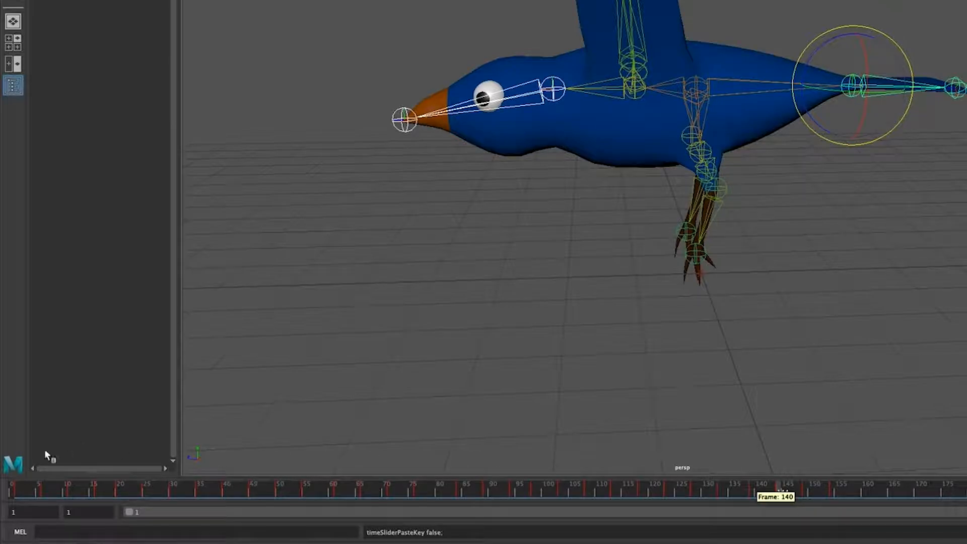
click(859, 493)
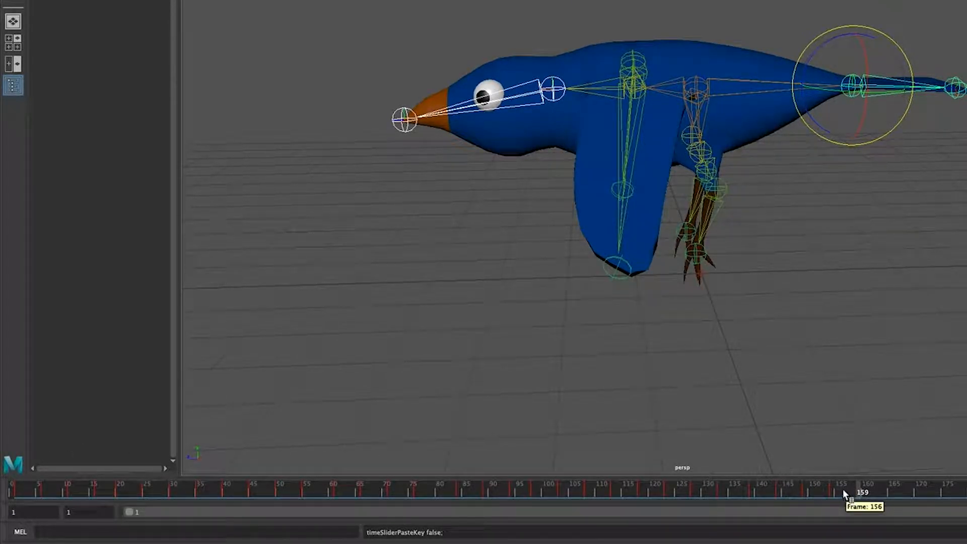
right_click(859, 492)
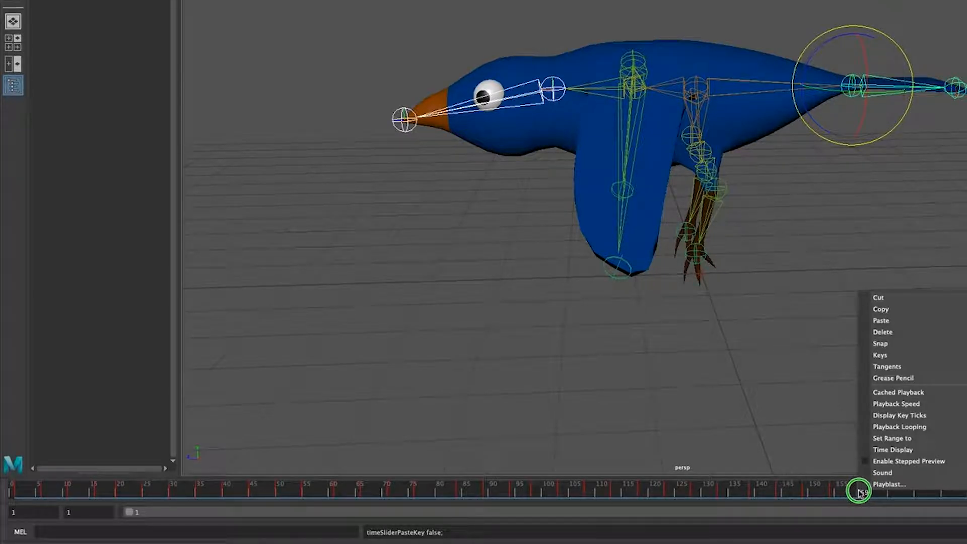
mouse_move(886, 320)
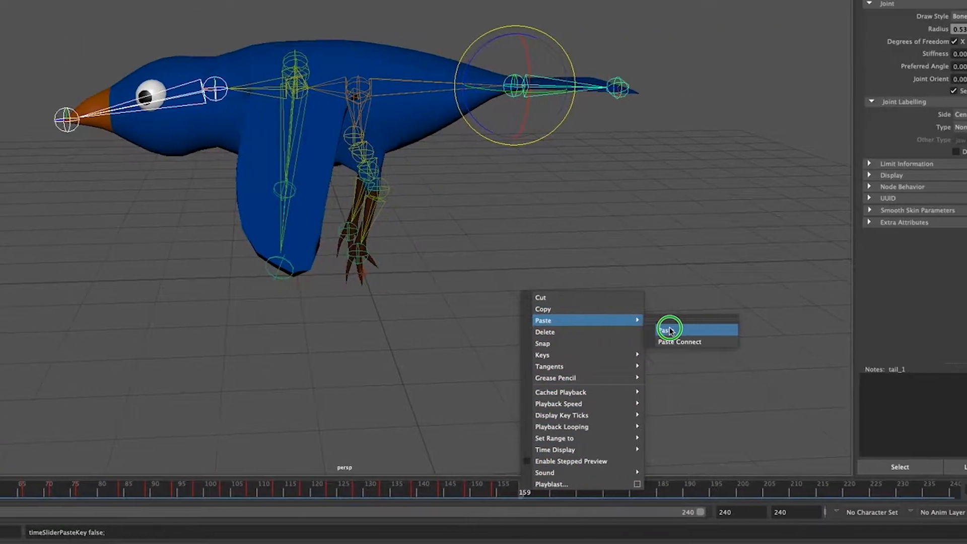
click(669, 330)
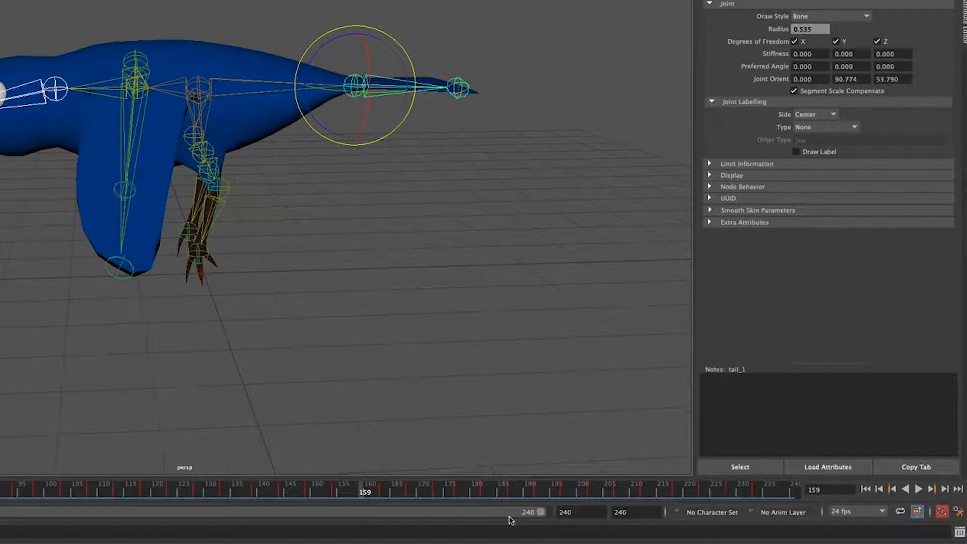
Copy the neck and tail keys in the frame 228 to 232 range on the timeline.
mouse_move(476, 492)
mouse_down()
mouse_move(771, 497)
mouse_move(494, 496)
mouse_move(698, 506)
mouse_move(749, 494)
mouse_up()
click(755, 492)
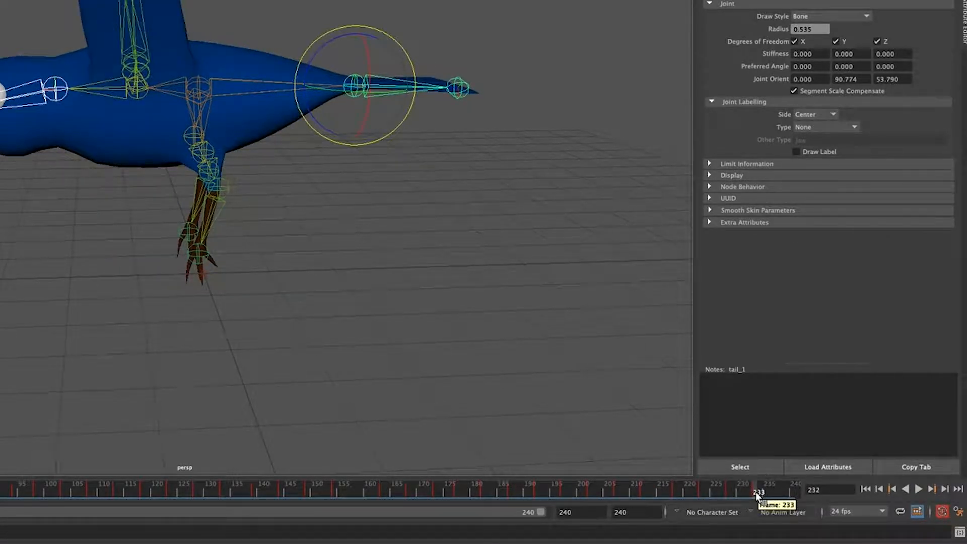
click(725, 494)
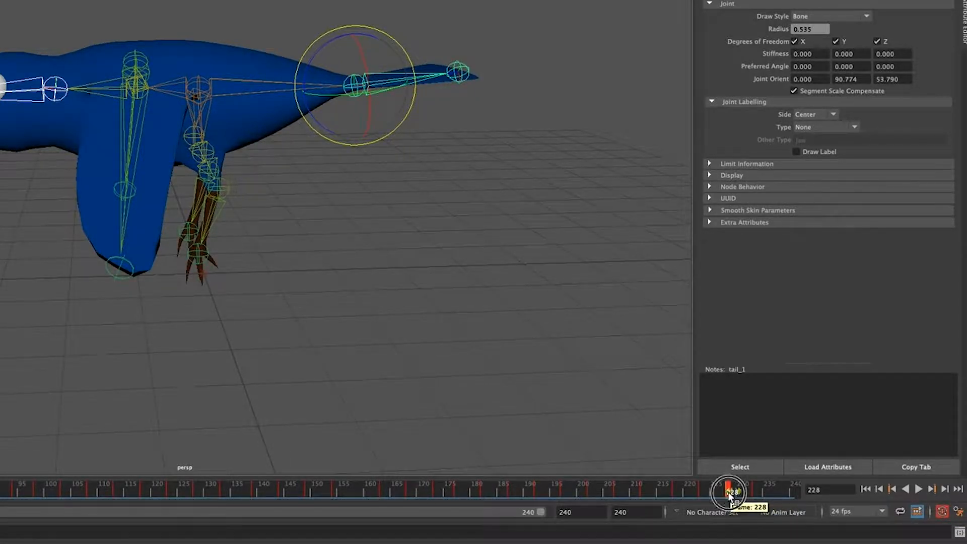
shift+drag(730, 495, 750, 492)
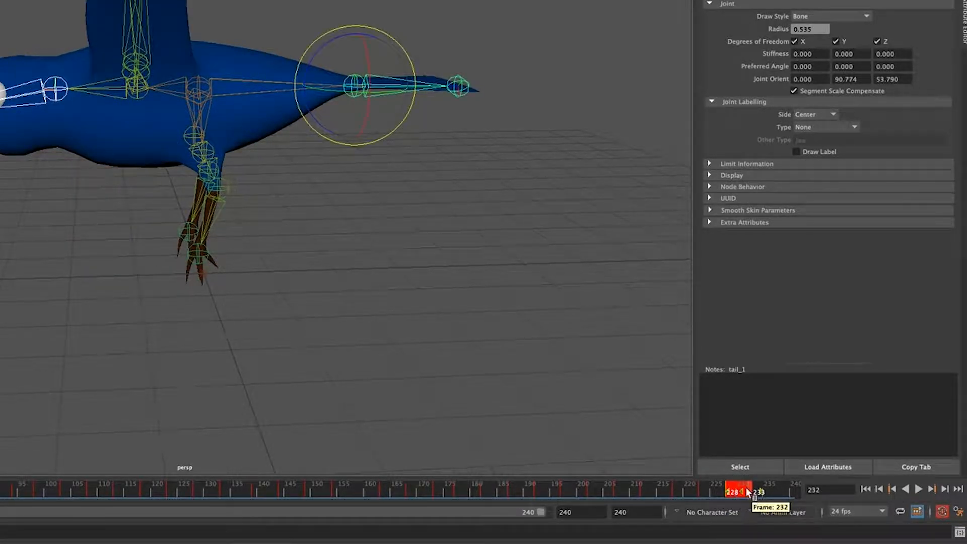
right_drag(739, 494, 770, 309)
click(765, 308)
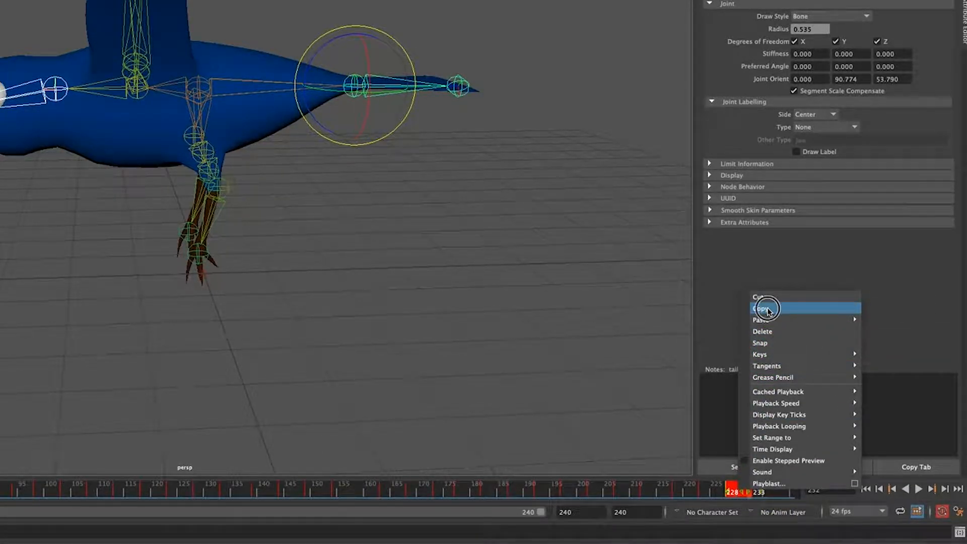
Paste the copied neck and tail keys at frame 237.
click(772, 493)
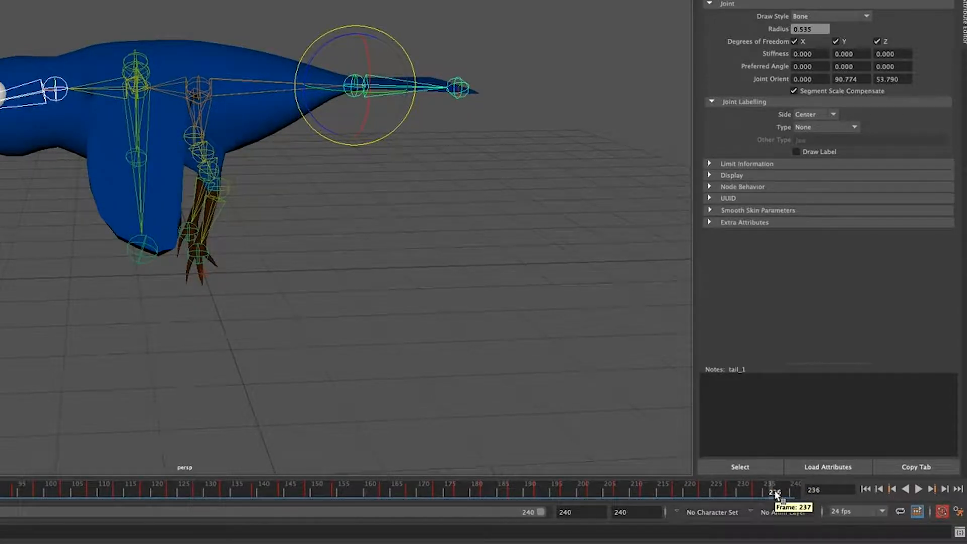
click(775, 491)
right_drag(781, 491, 731, 335)
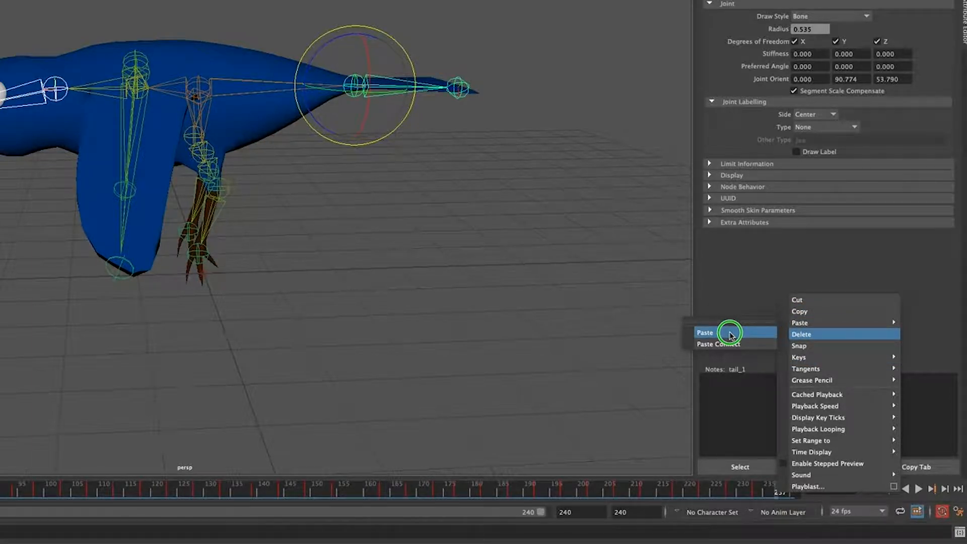
right_drag(729, 334, 729, 333)
Scrub through the timeline and play back the flight from an angled perspective view to check the motion.
drag(804, 492, 657, 493)
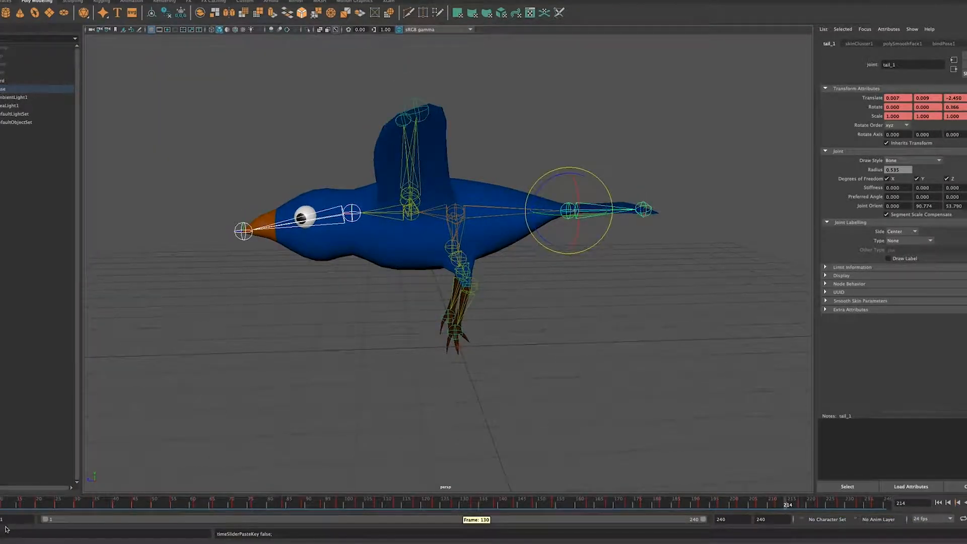
alt+drag(448, 402, 514, 423)
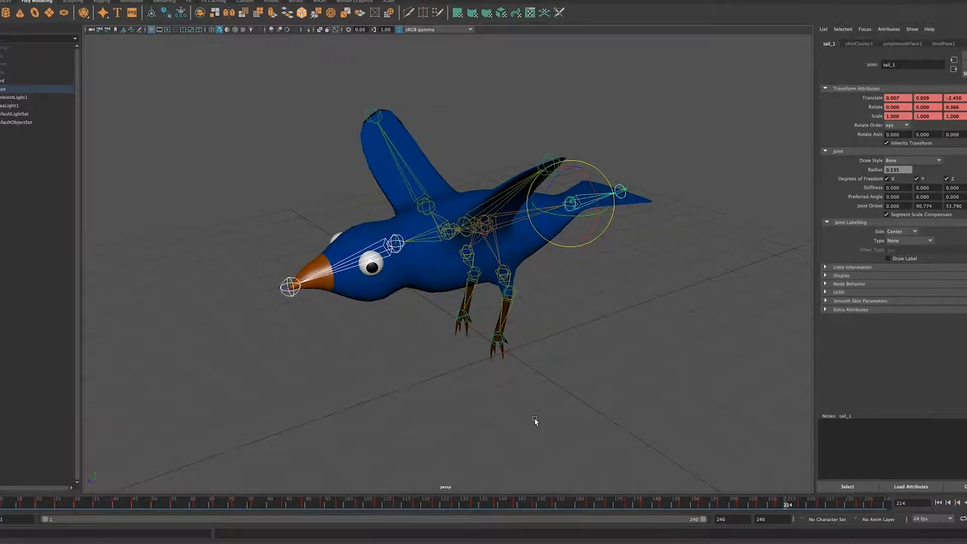
key(alt+v)
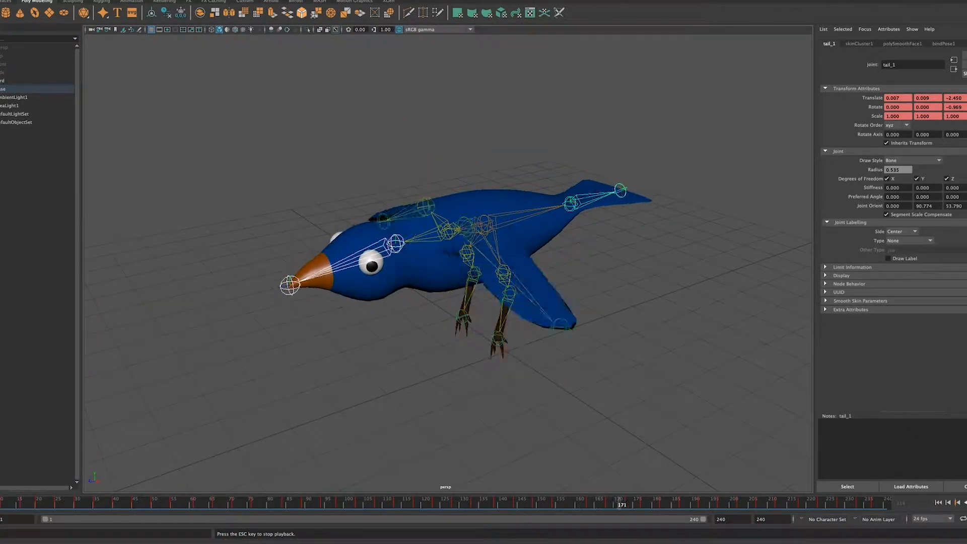
key(Escape)
Rotate the selected neck and tail joints upward at frame 79 and scrub through the surrounding frames.
click(270, 504)
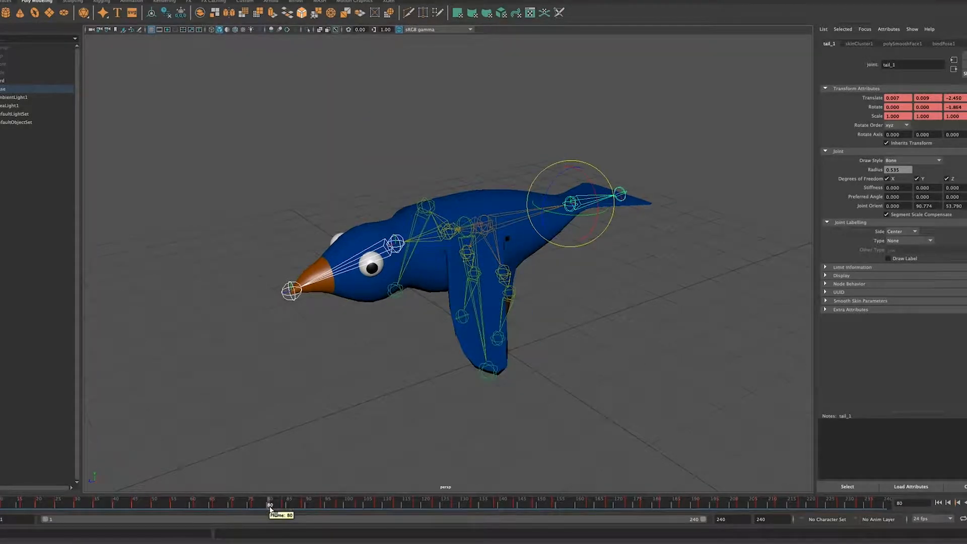
click(266, 505)
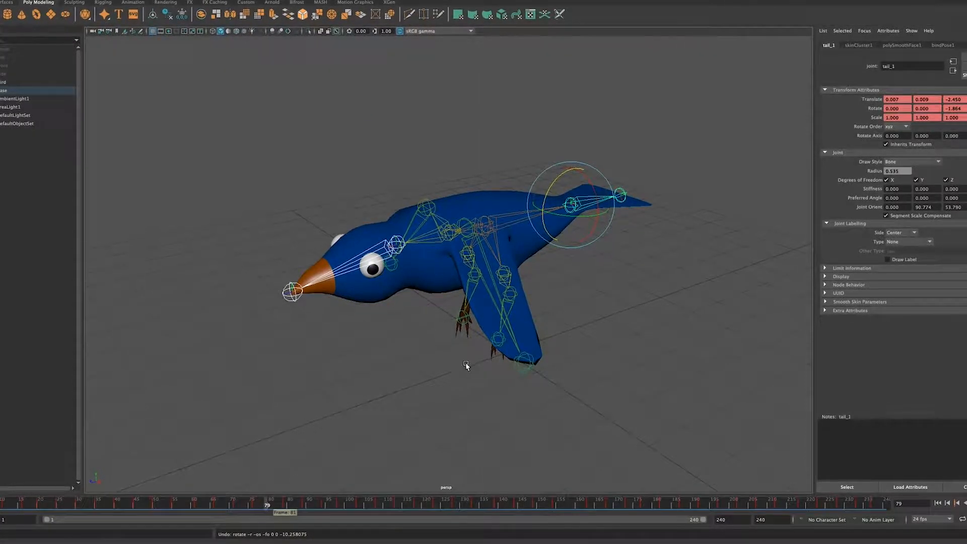
drag(546, 195, 551, 182)
drag(173, 505, 355, 505)
Play back the animation repeatedly, including in the four-view layout, to check the neck and tail motion.
key(alt+v)
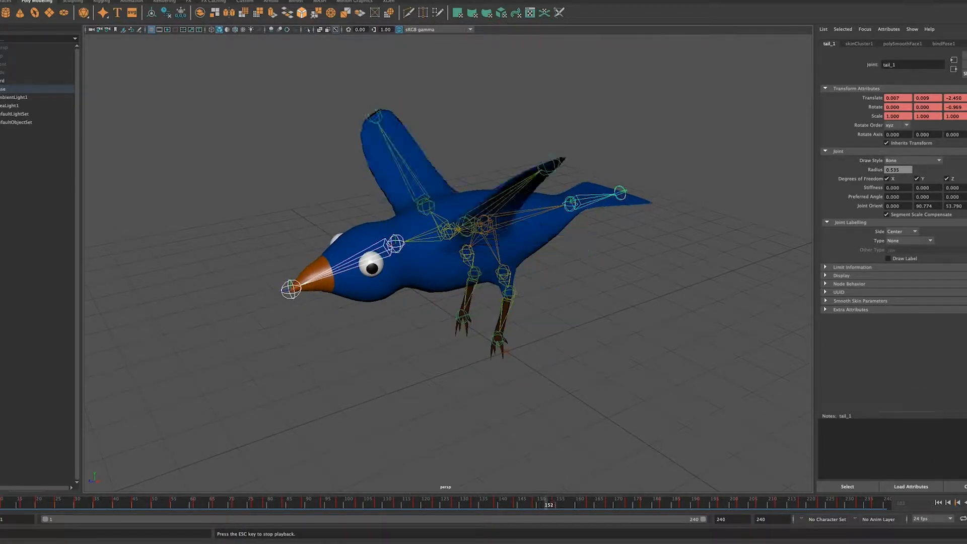
key(Escape)
click(0, 504)
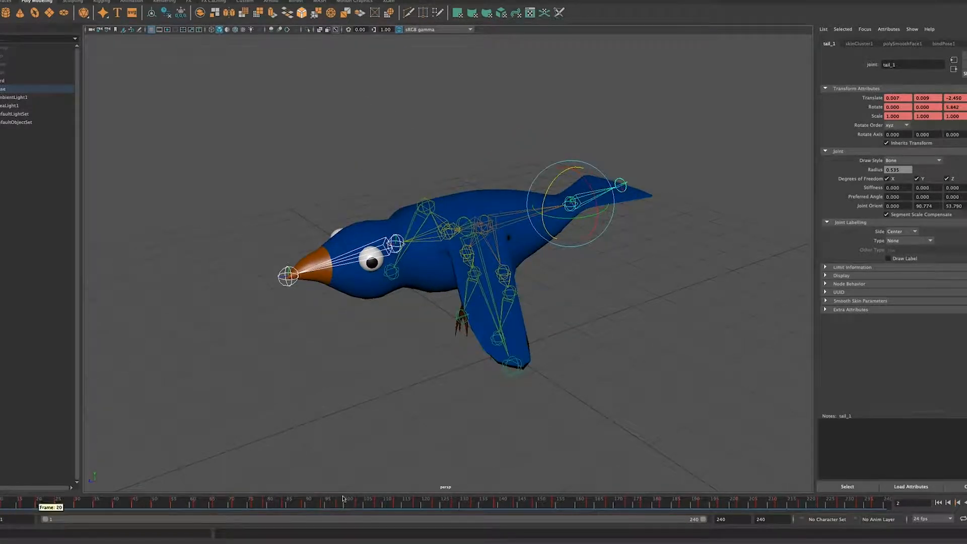
key(alt+v)
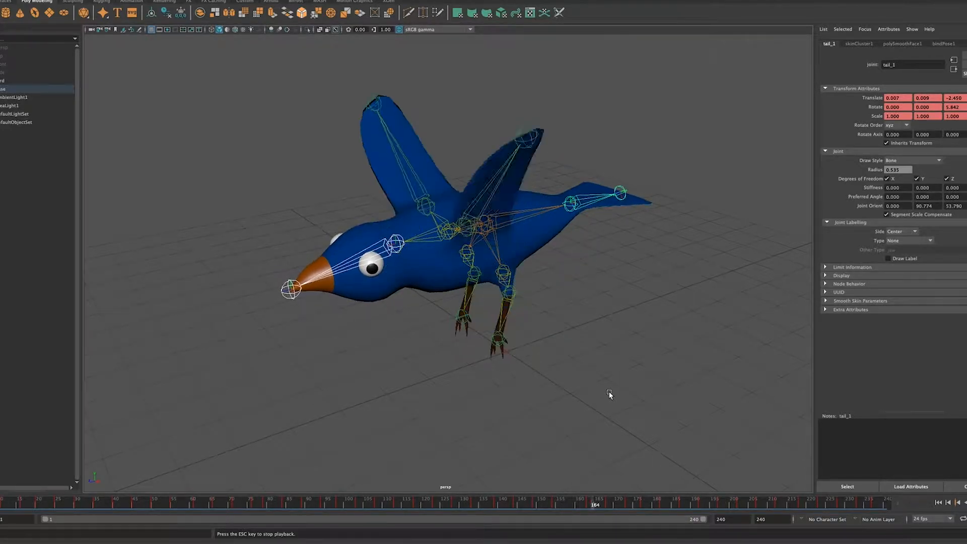
key(space)
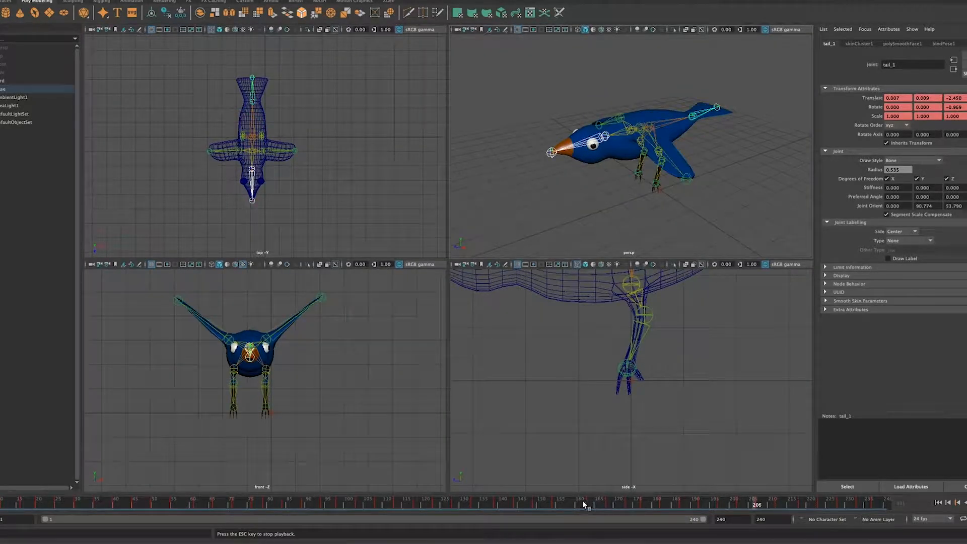
key(Escape)
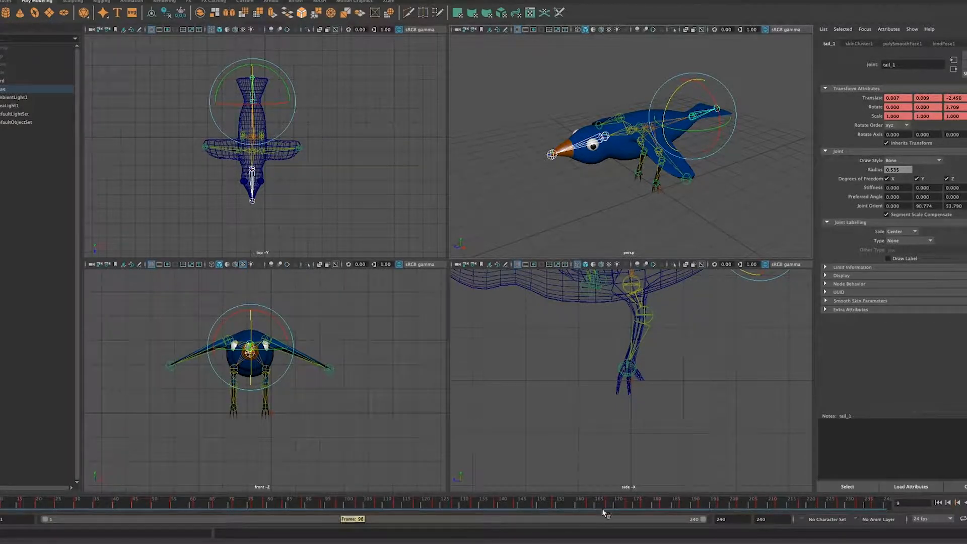
Rotate the neck and tail joints upward at frame 158 in the perspective view and key the pose.
click(572, 506)
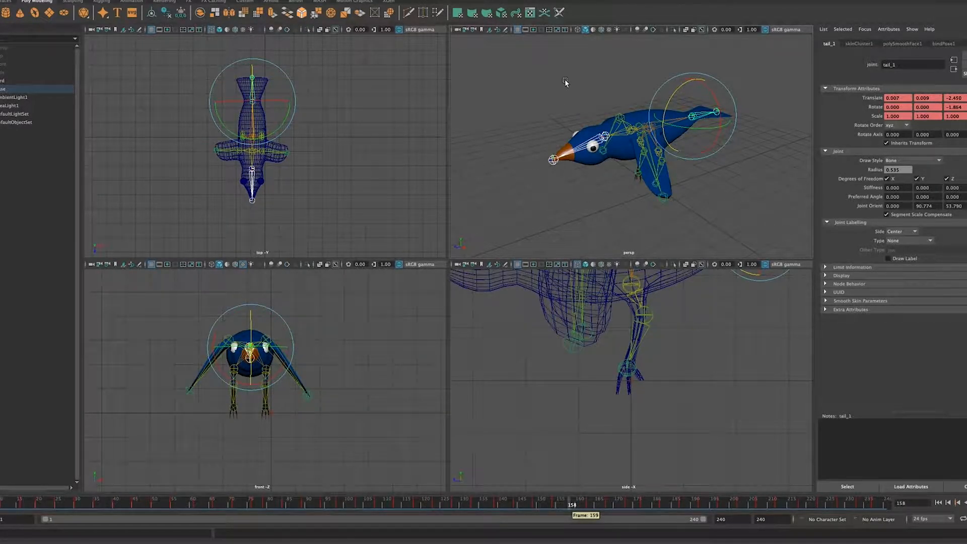
key(space)
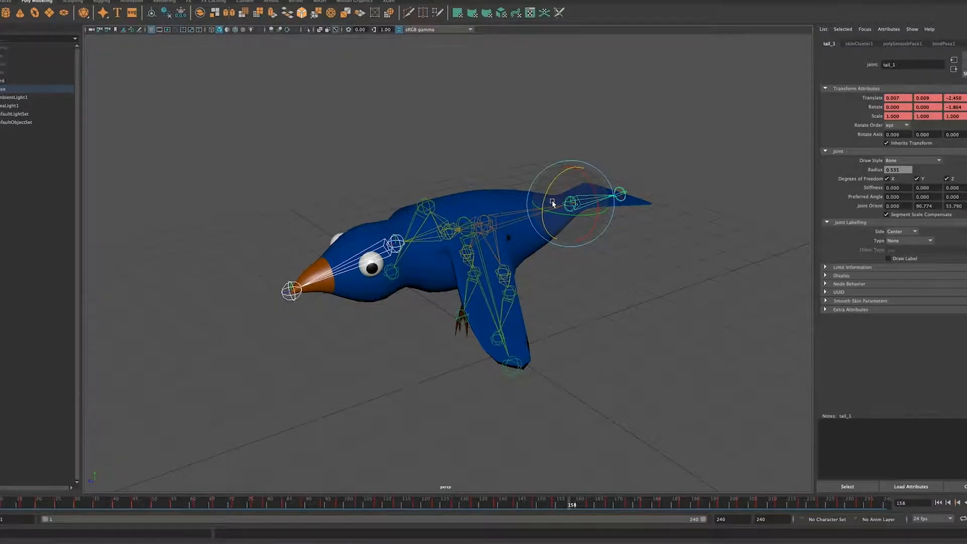
drag(545, 204, 545, 208)
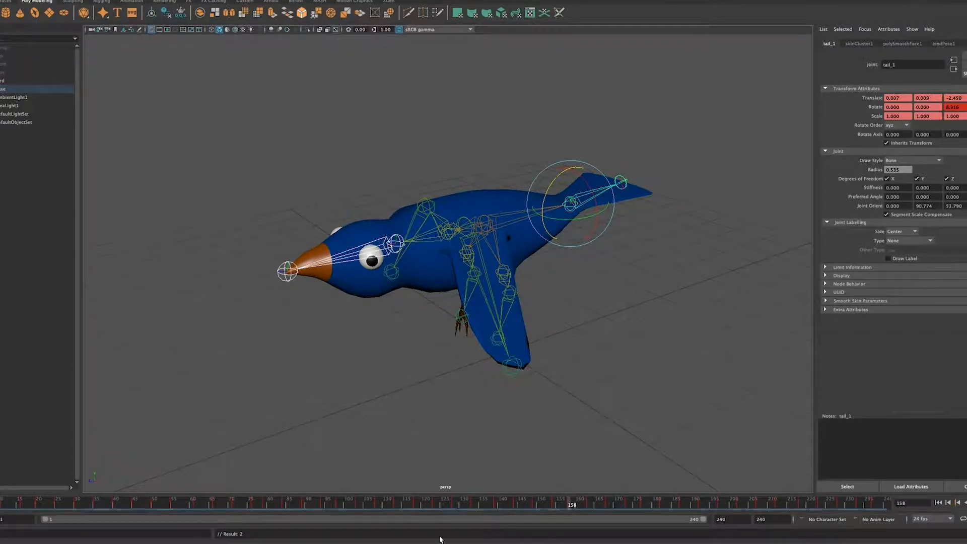
Play back the animation to check the corrected neck and tail motion and save the scene.
click(406, 504)
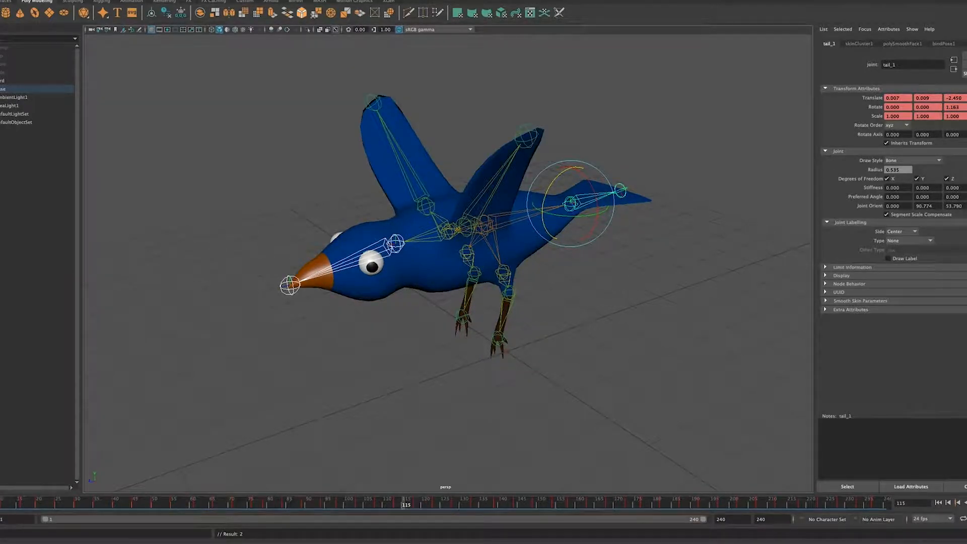
key(alt+v)
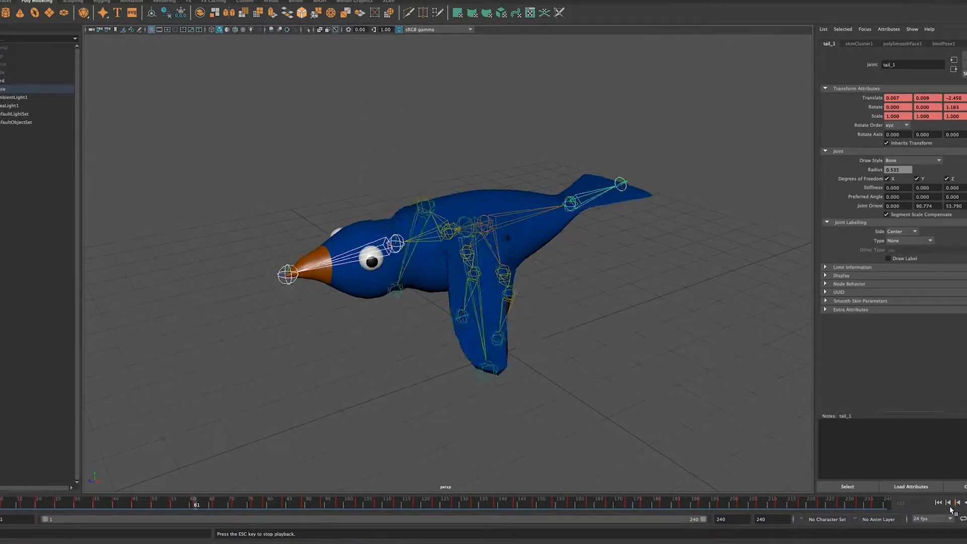
key(Escape)
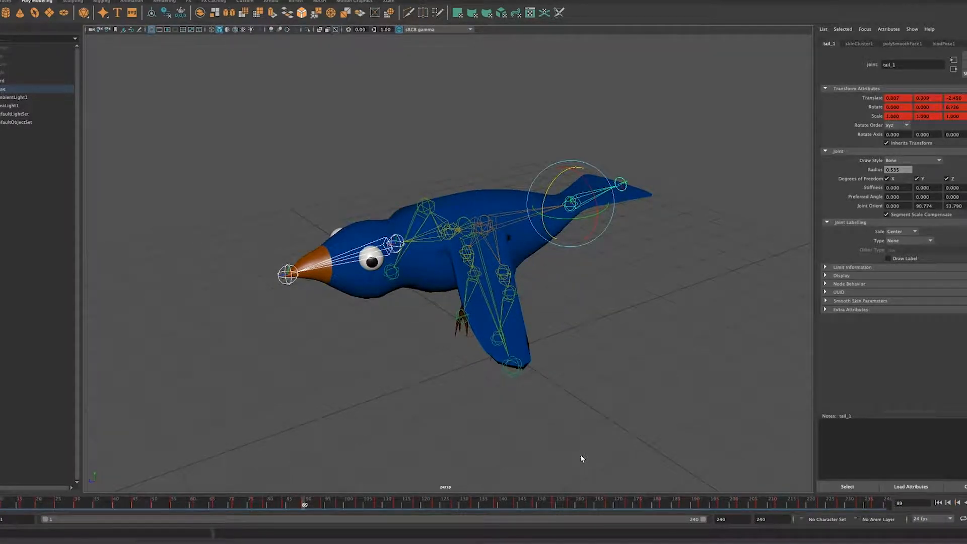
key(super+s)
Select the lower joint of one leg and key its starting pose at frame 1.
click(463, 275)
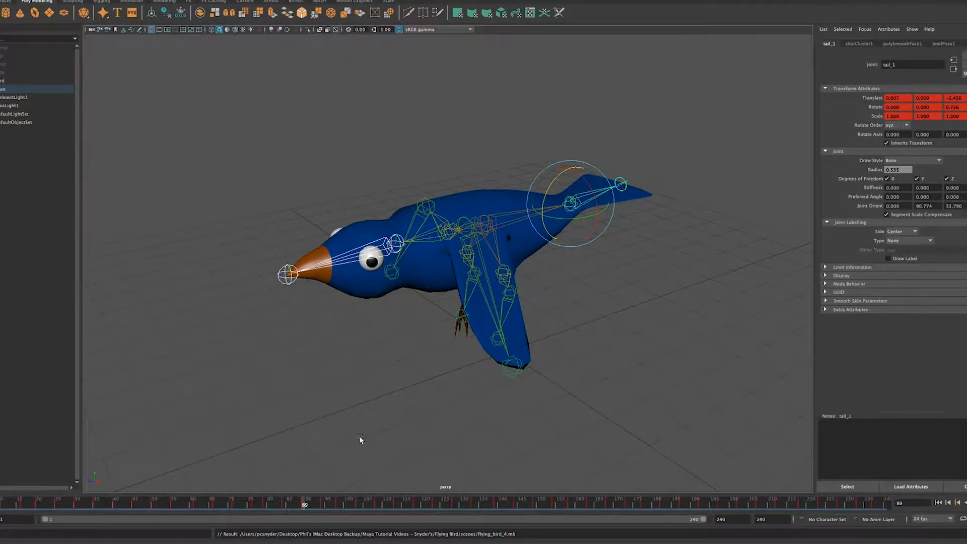
alt+drag(360, 440, 327, 422)
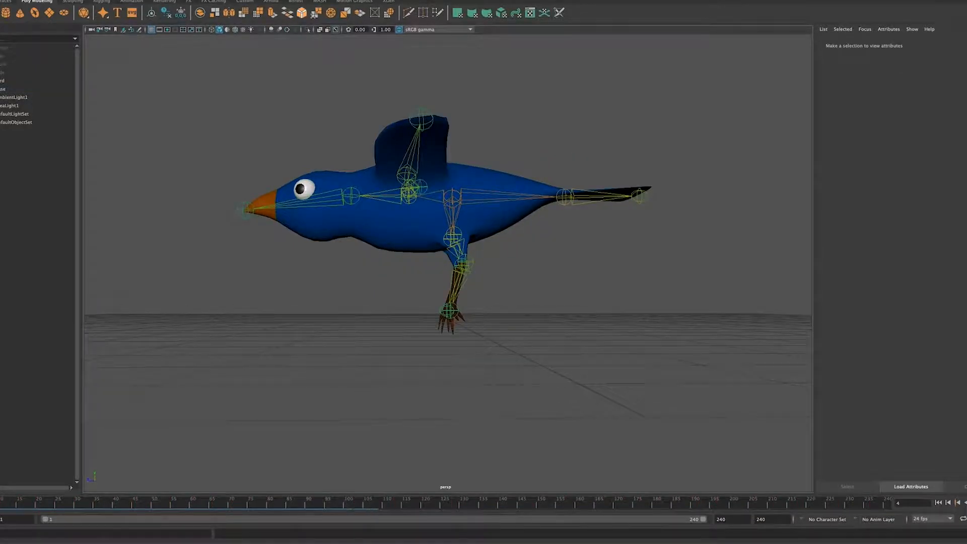
mouse_move(479, 308)
alt+mouse_down()
mouse_move(492, 316)
mouse_move(486, 303)
alt+mouse_up()
click(483, 283)
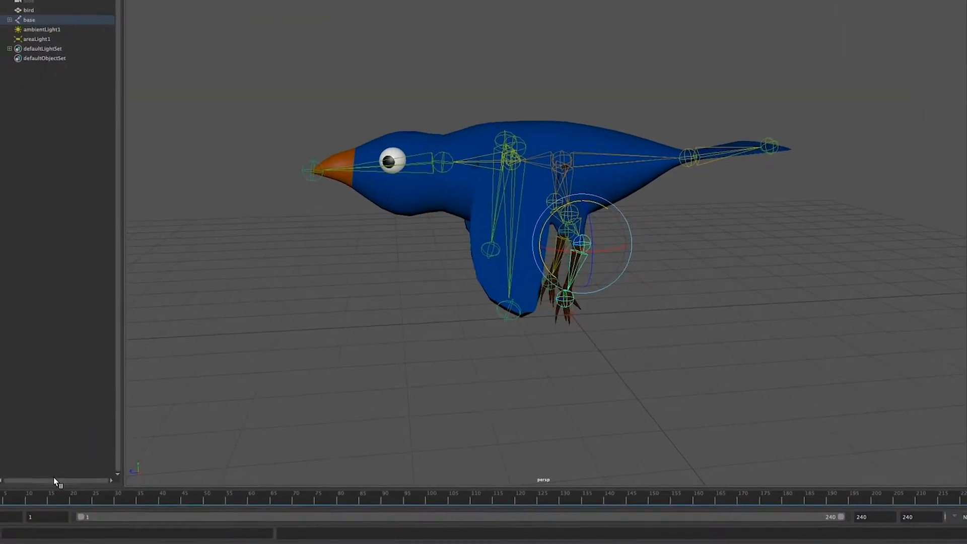
key(s)
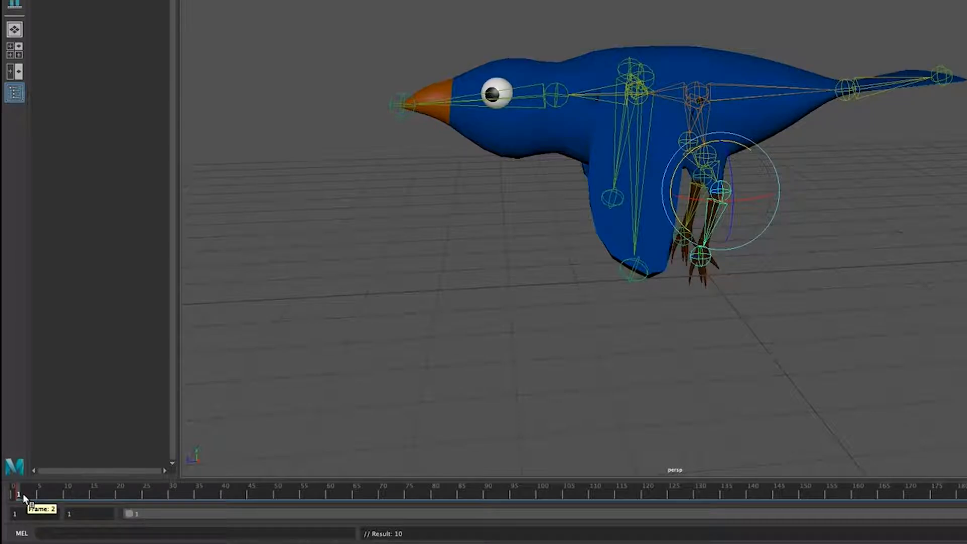
Rotate the selected lower leg joint forward at frame 6 and key it, undoing the first rotation attempt.
click(34, 493)
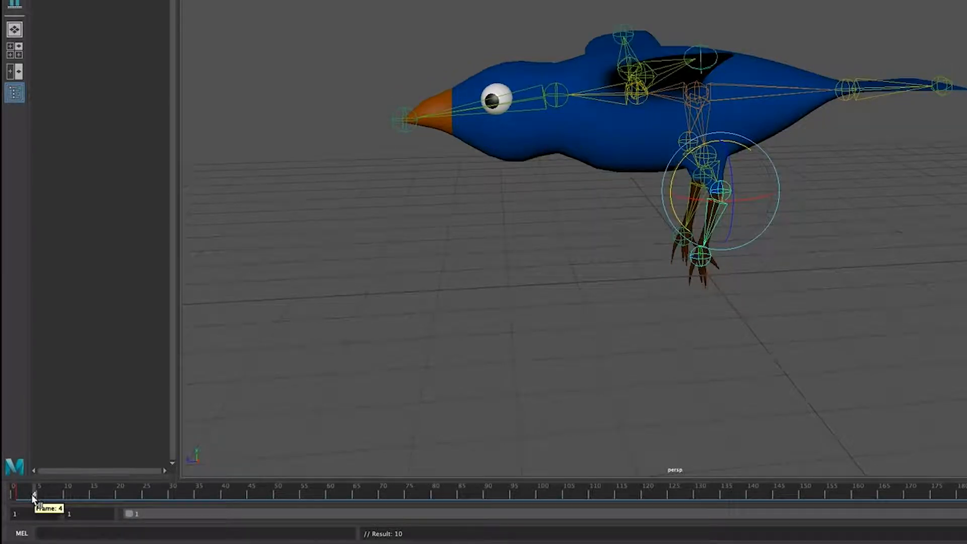
click(44, 494)
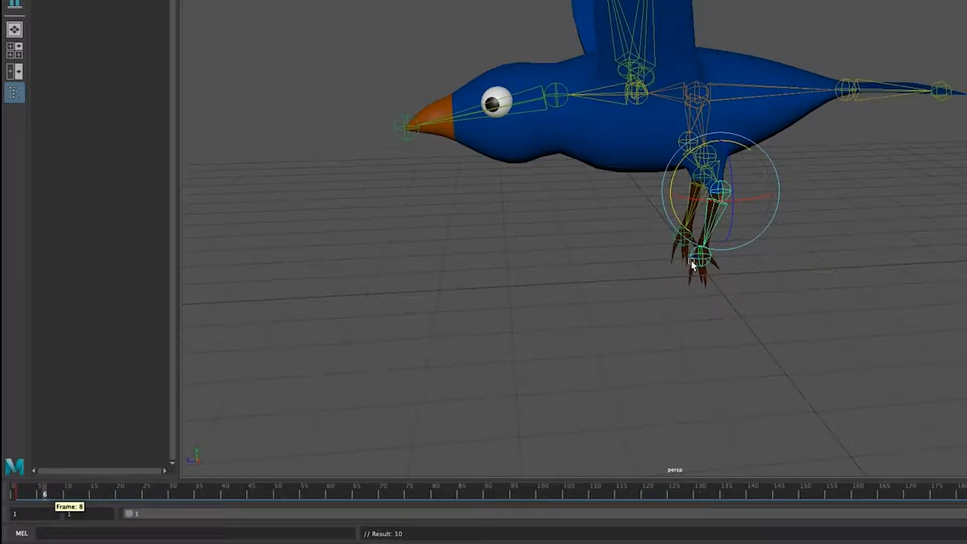
click(673, 205)
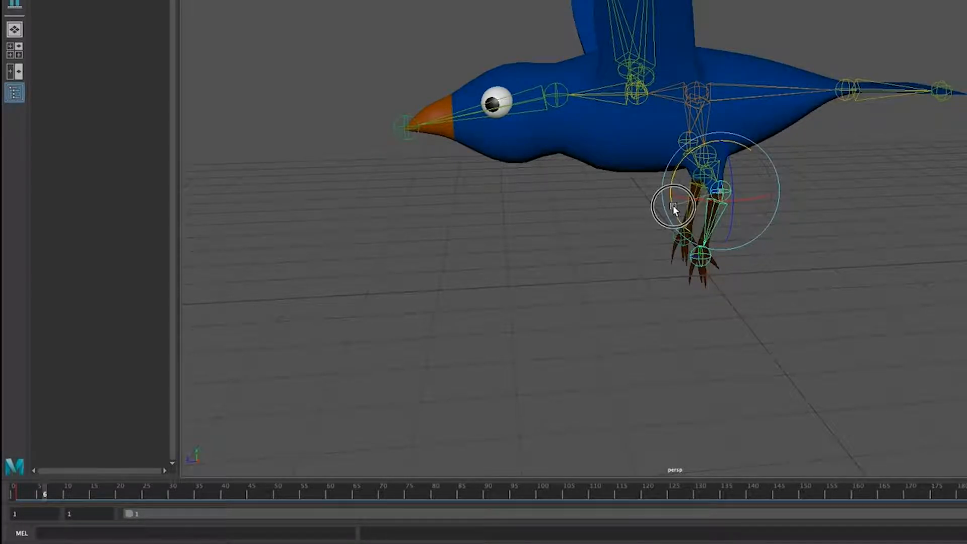
key(ctrl+z)
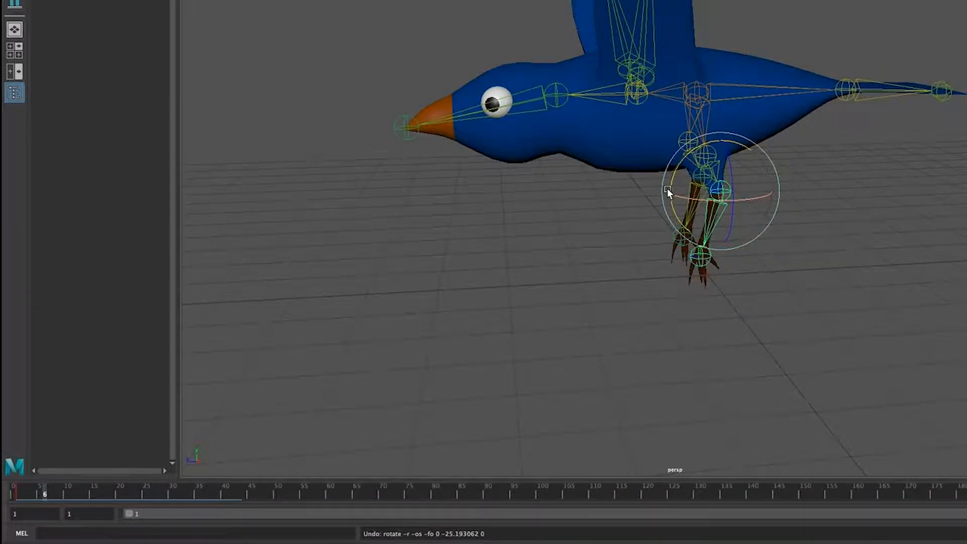
drag(667, 189, 677, 173)
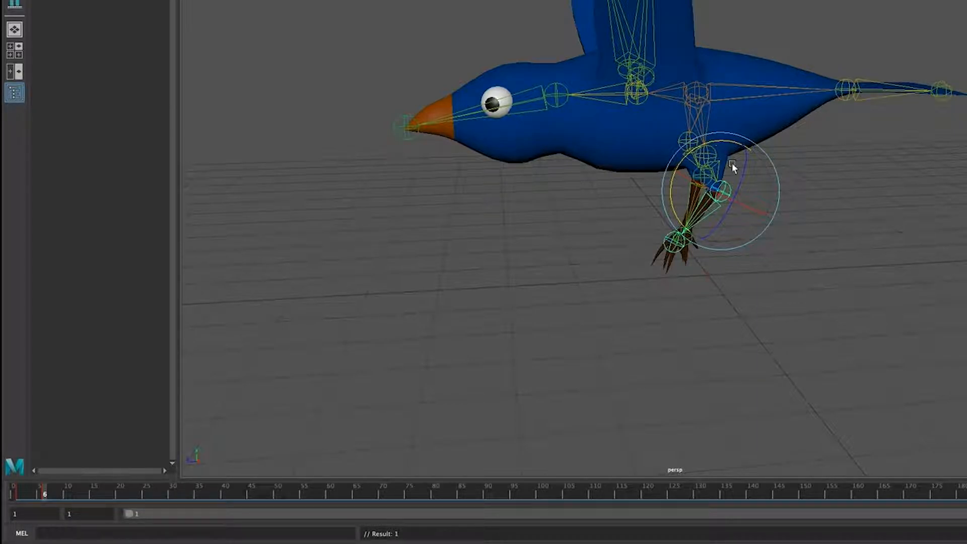
Lower the whole bird slightly by its base joint in the side view at frame 6 and key it.
key(space)
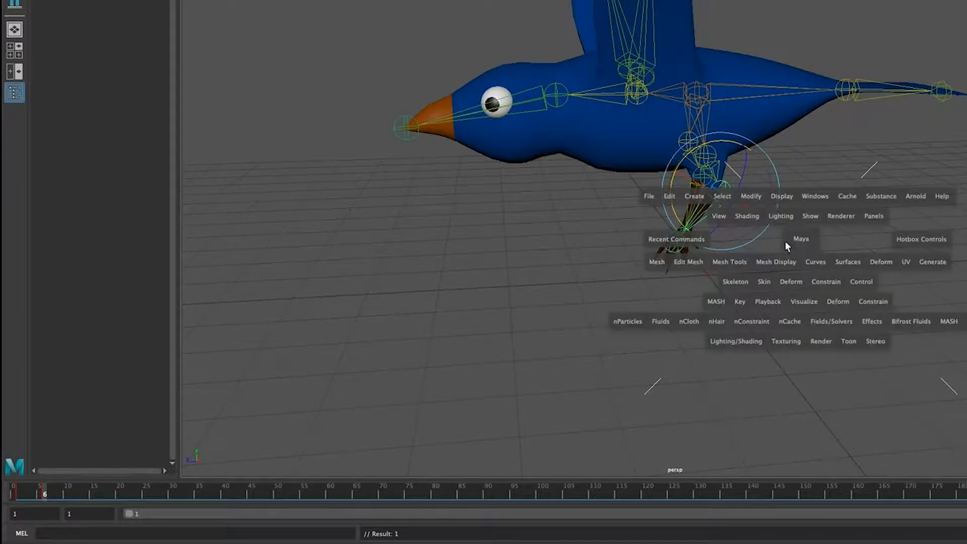
key(space)
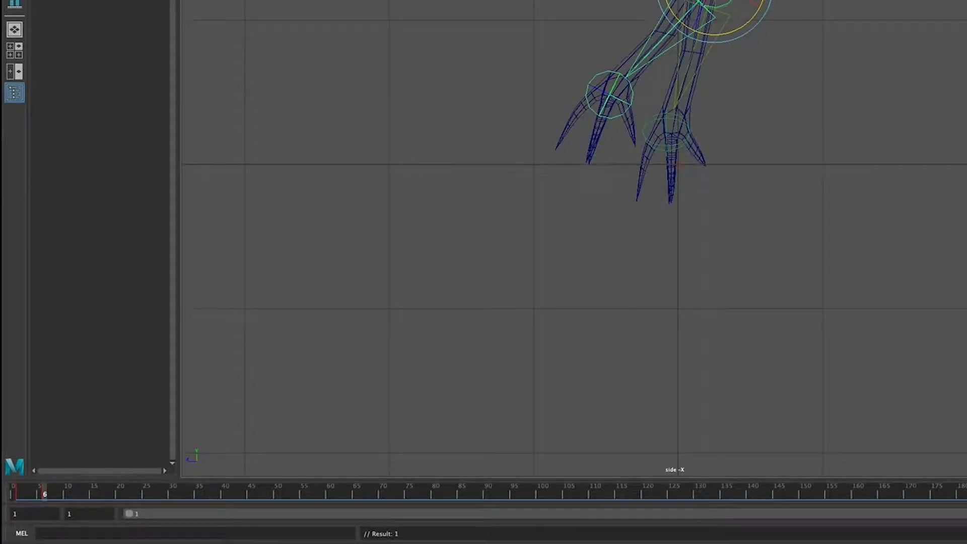
alt+middle_drag(850, 5, 832, 257)
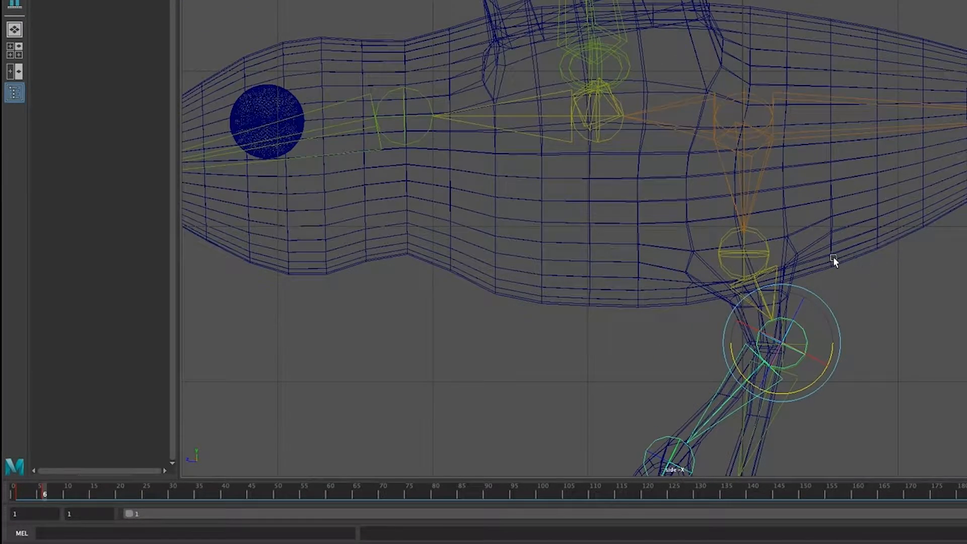
scroll(910, 228, down, 5)
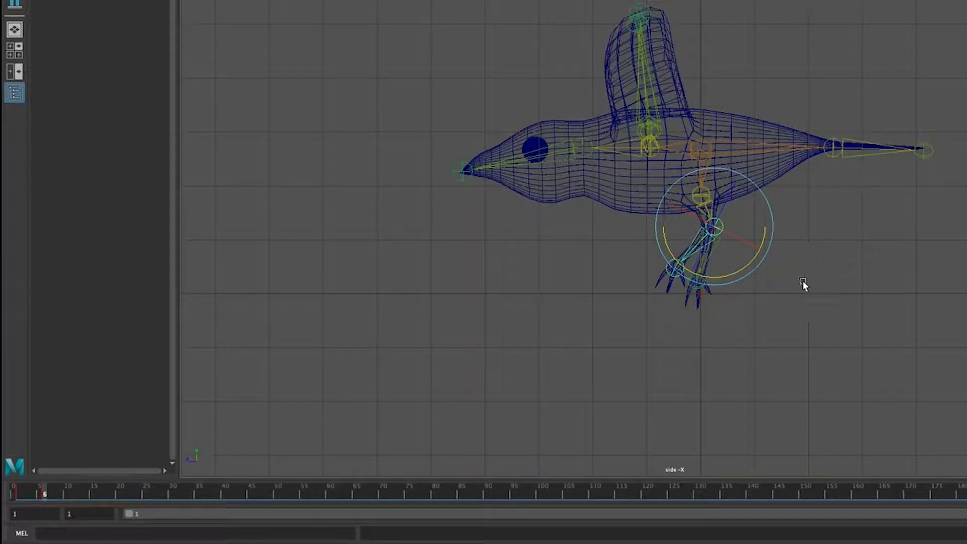
click(706, 148)
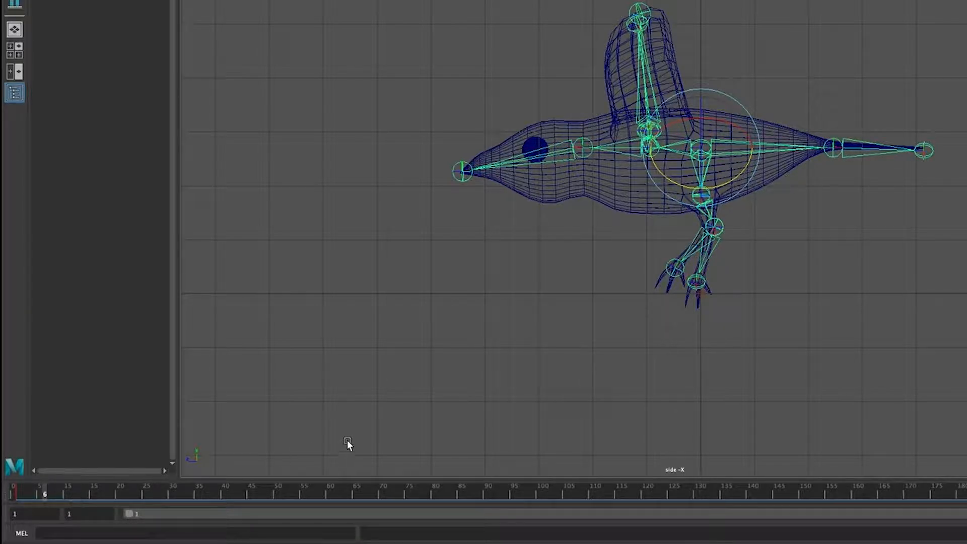
key(w)
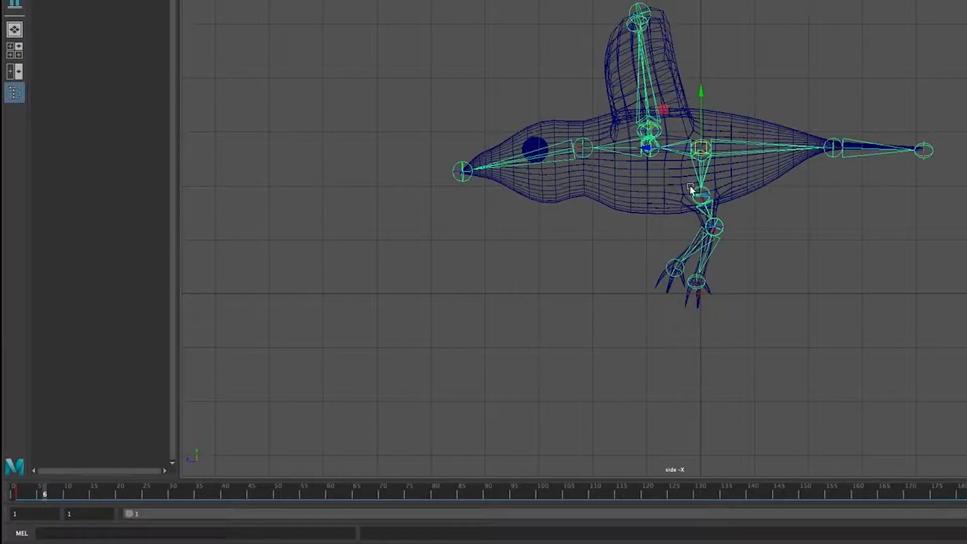
drag(704, 90, 706, 100)
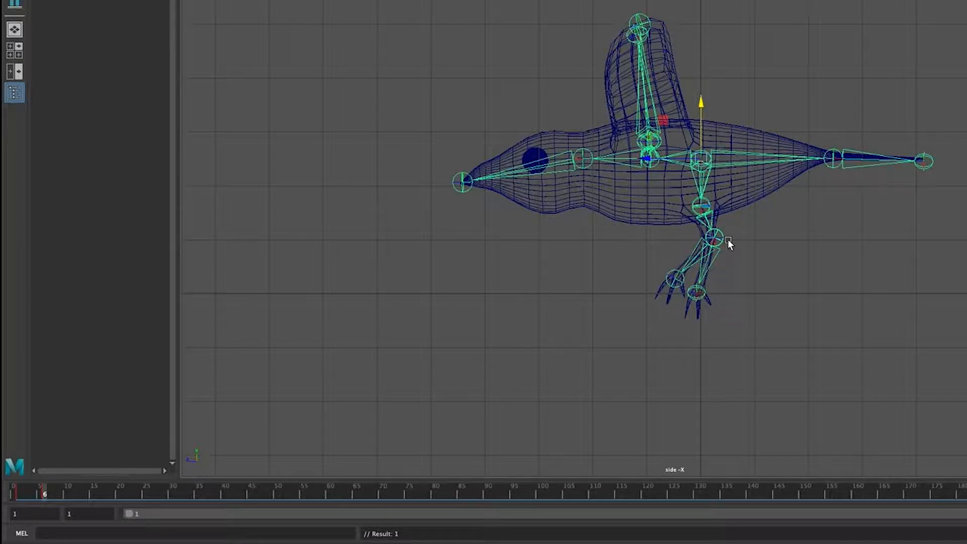
drag(700, 104, 700, 119)
key(s)
Rotate the other leg's lower joint forward to match the first leg at frame 6 and key it.
click(759, 261)
click(718, 257)
click(732, 282)
click(709, 283)
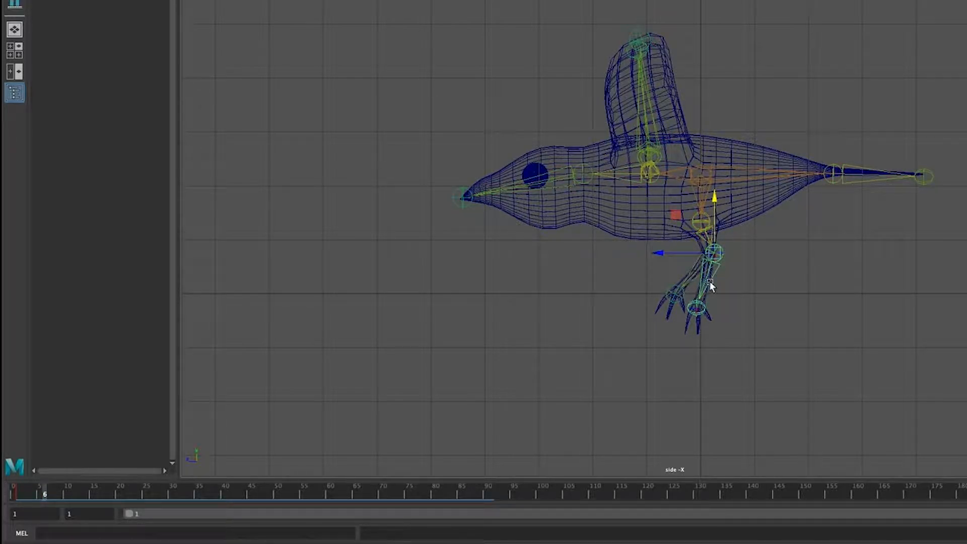
key(e)
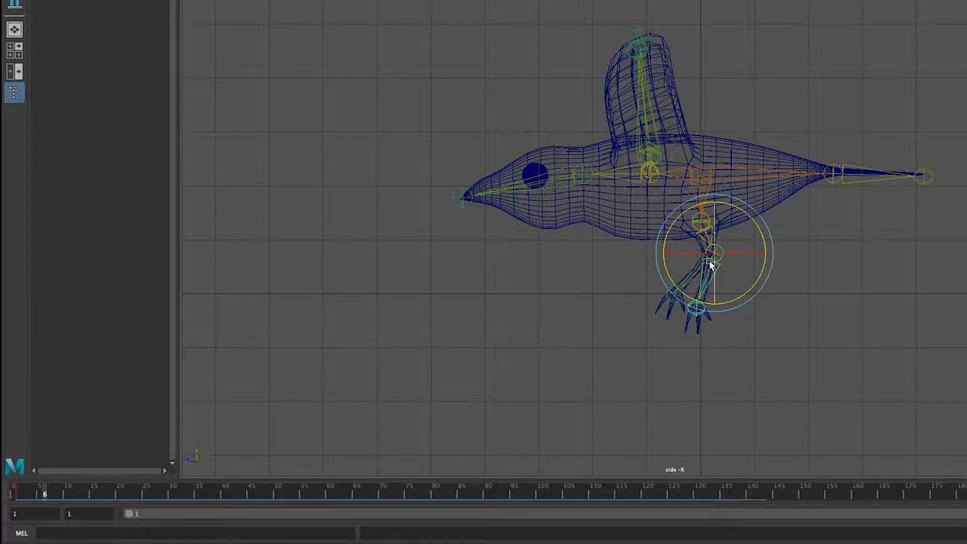
drag(761, 241, 769, 261)
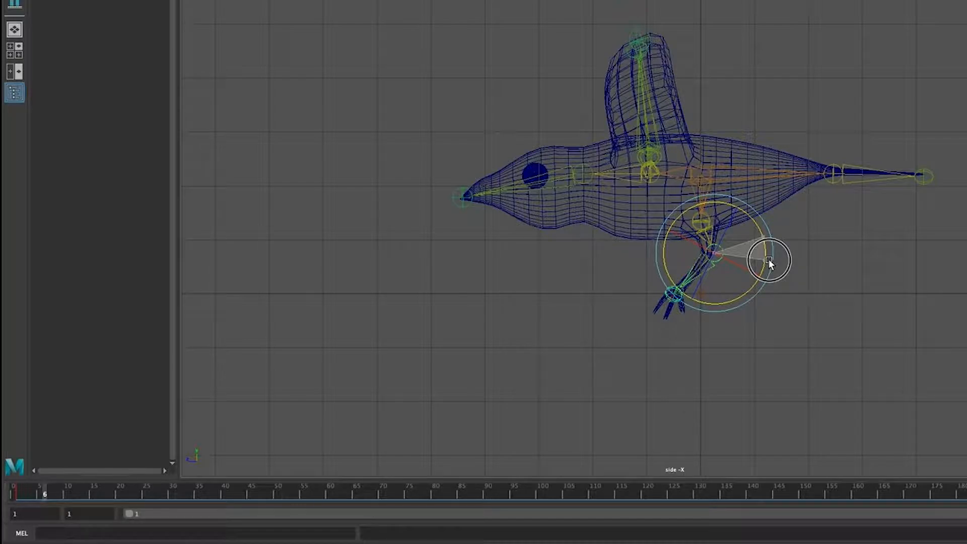
key(s)
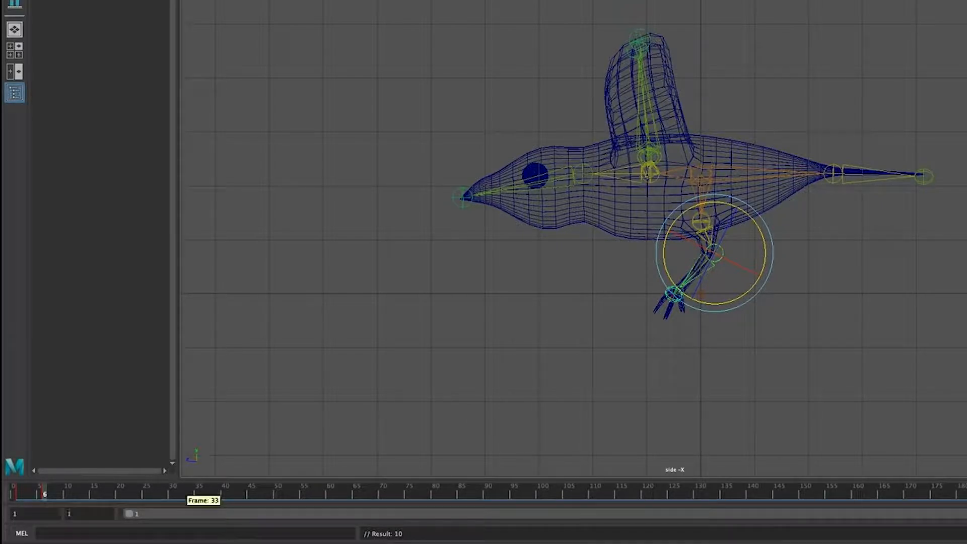
Copy the frame 1 key of both lower leg joints and paste it at frame 10 in the perspective view.
click(23, 493)
click(9, 494)
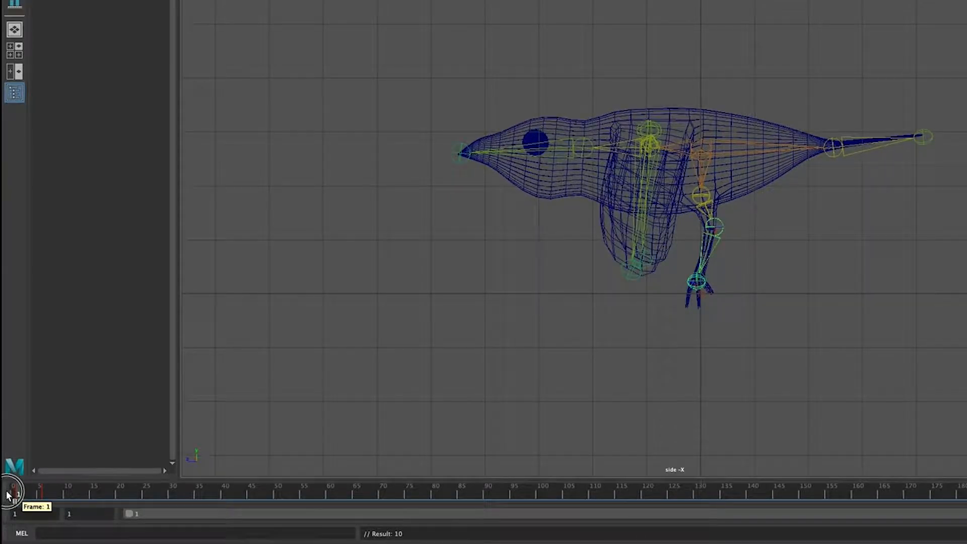
mouse_move(7, 493)
mouse_down()
mouse_move(55, 489)
mouse_move(2, 490)
mouse_up()
key(space)
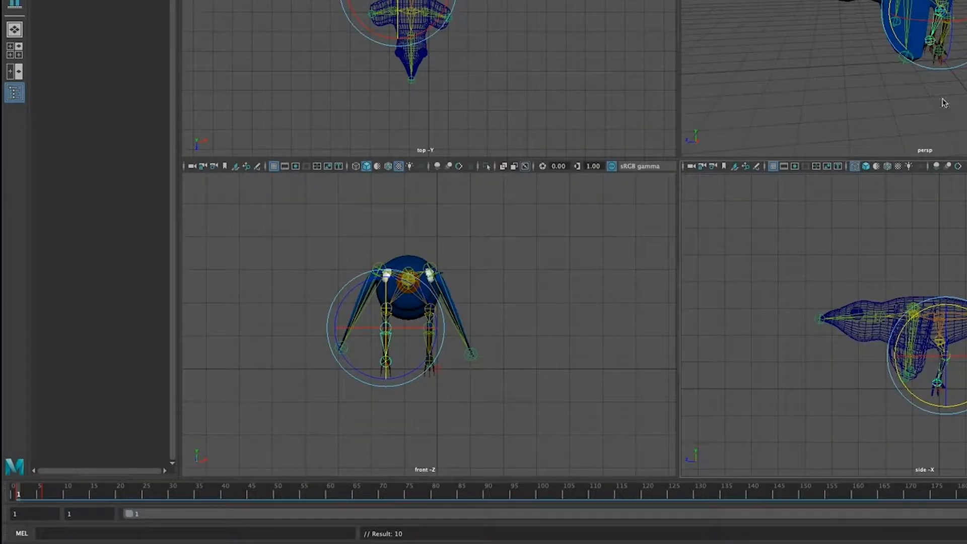
key(space)
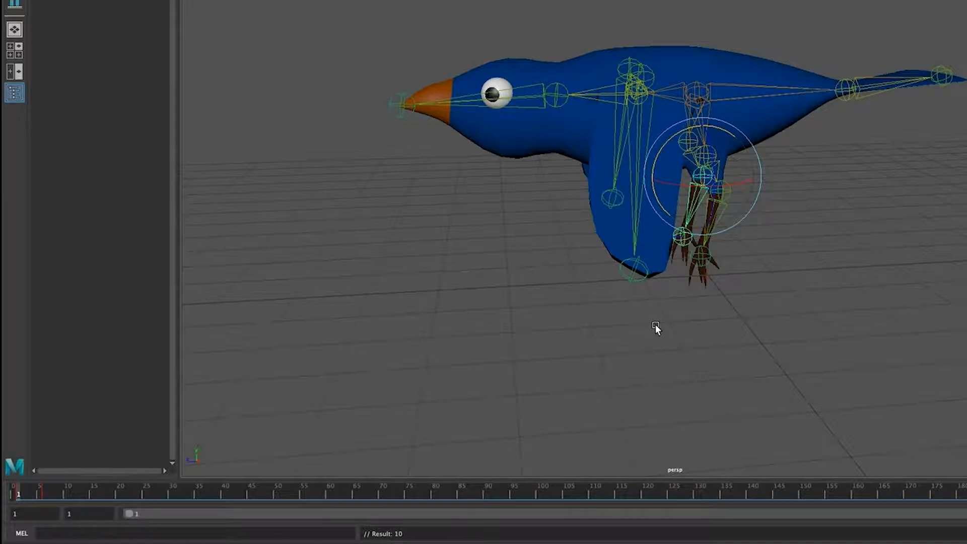
alt+drag(657, 317, 628, 291)
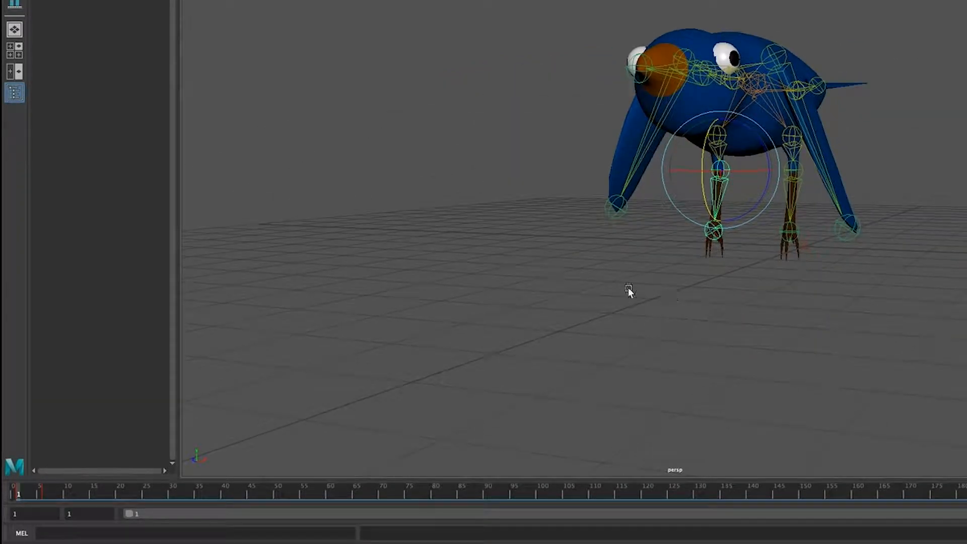
mouse_move(20, 492)
mouse_down()
mouse_move(79, 495)
mouse_move(18, 492)
mouse_up()
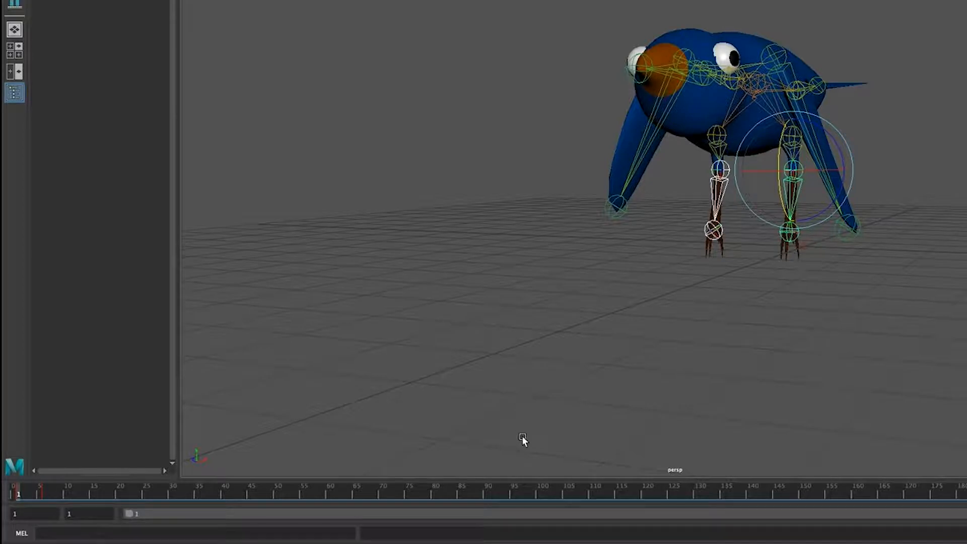
click(35, 492)
click(18, 497)
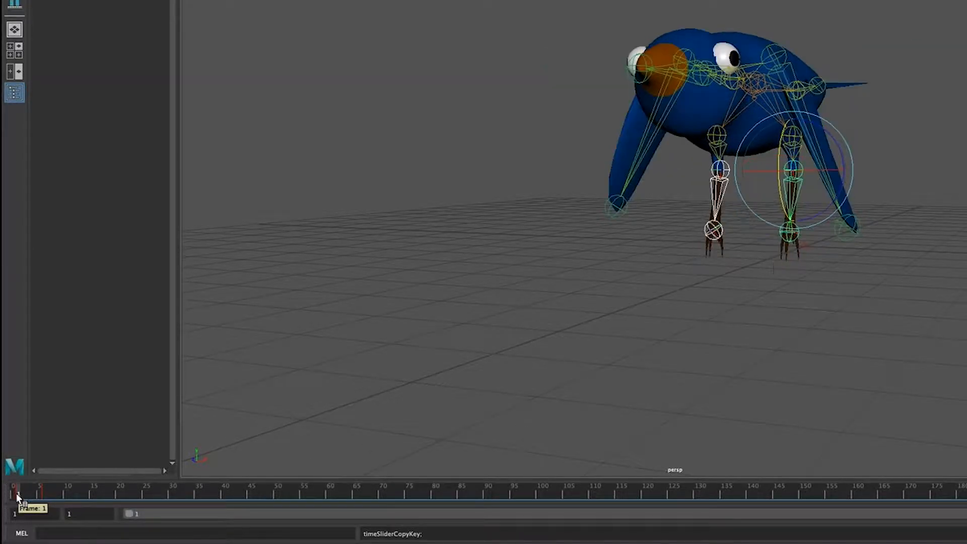
right_drag(17, 495, 84, 319)
click(68, 495)
right_drag(68, 495, 233, 335)
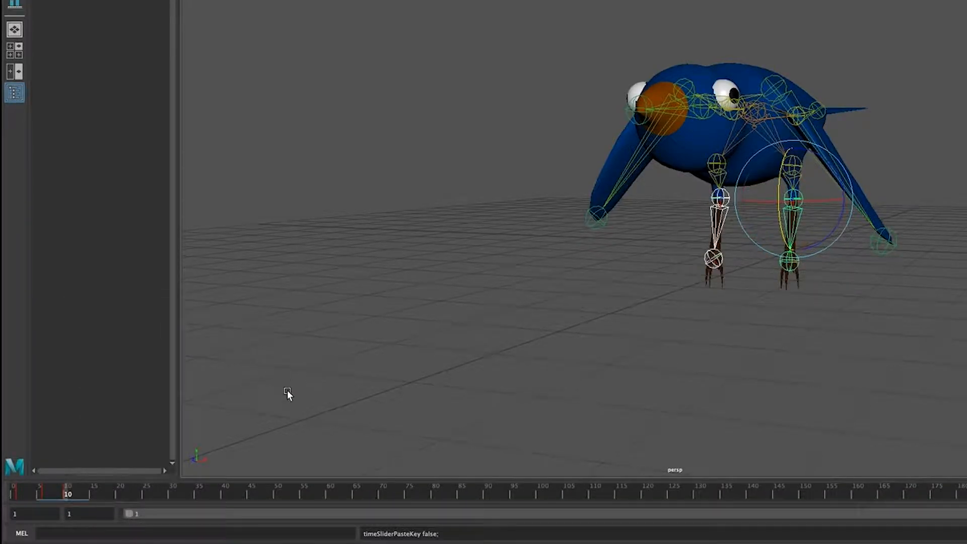
Raise the bird's base joint high above the grid at frame 47 and key its position.
drag(96, 491, 64, 495)
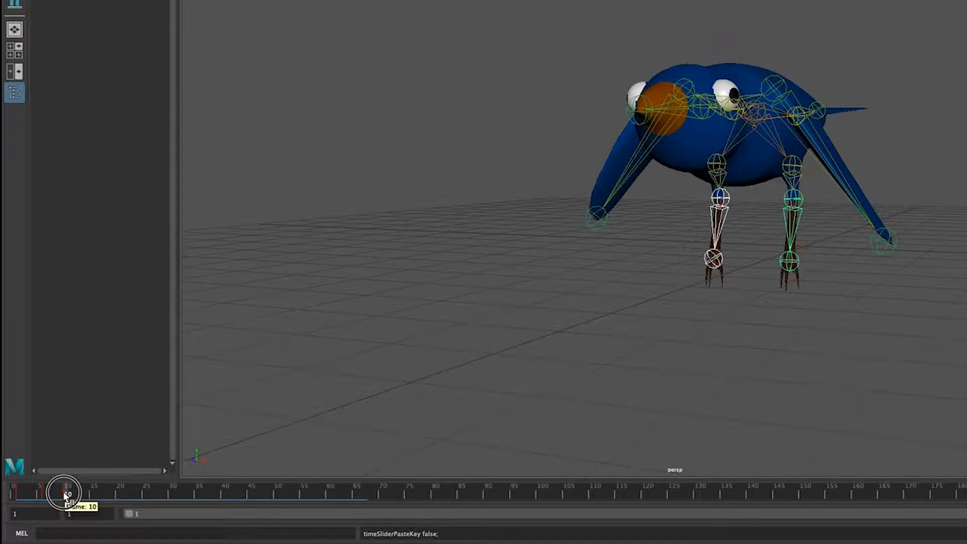
drag(64, 496, 61, 493)
alt+drag(877, 356, 844, 381)
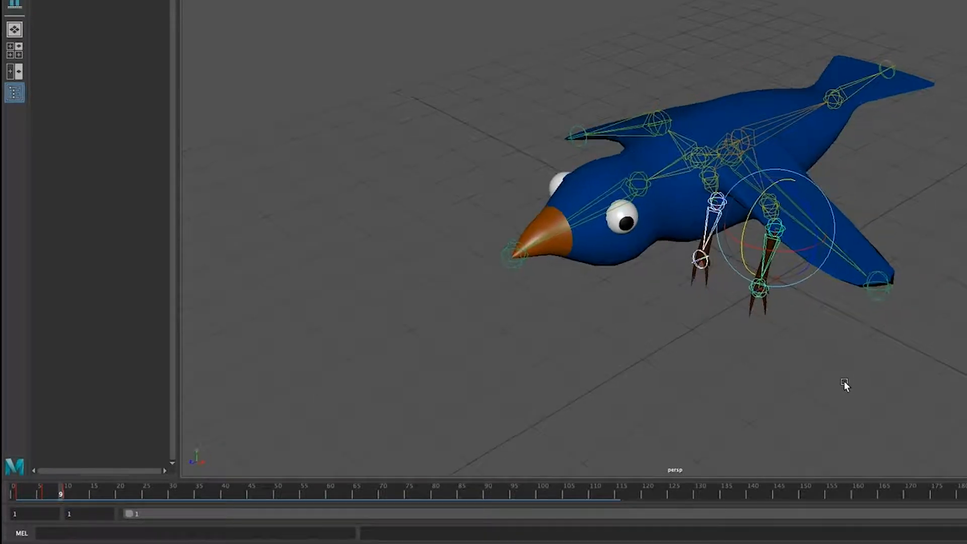
click(745, 139)
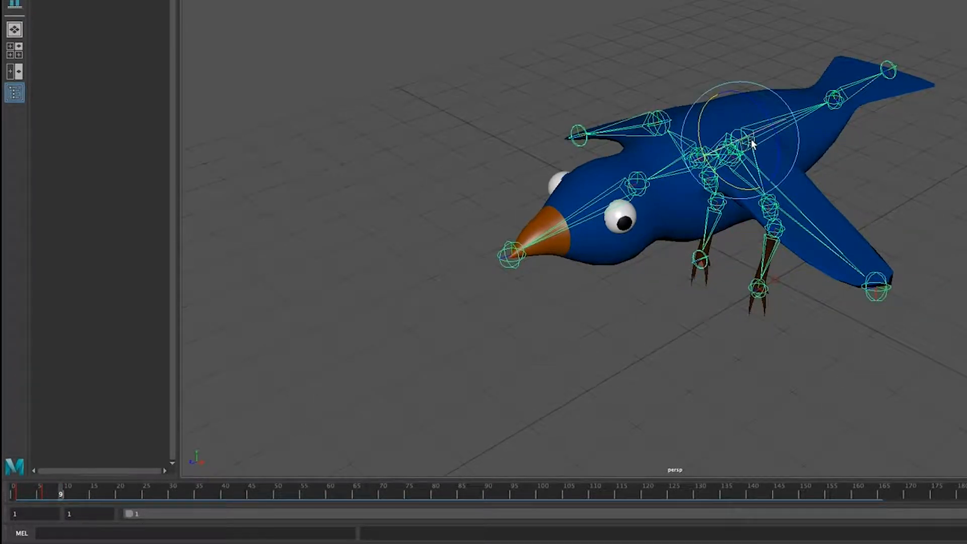
key(w)
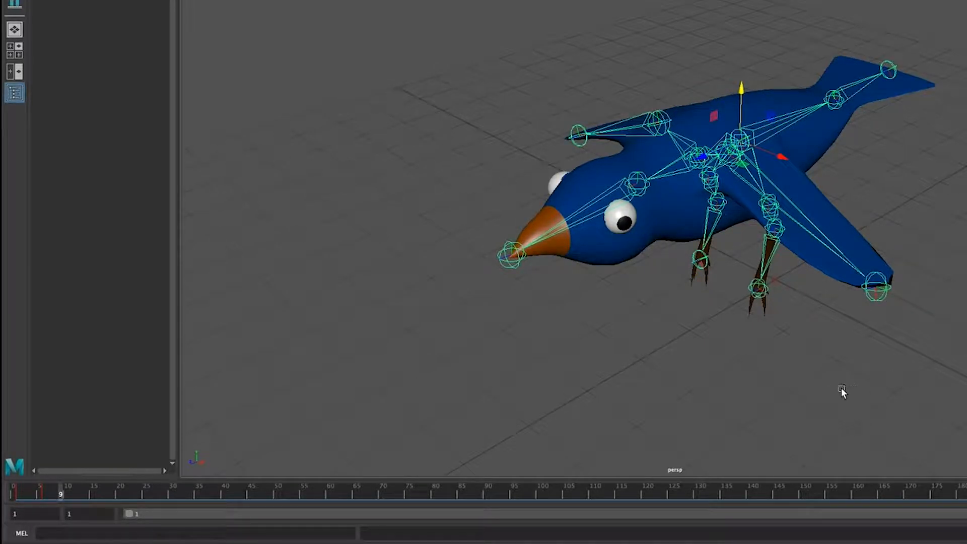
drag(223, 491, 265, 491)
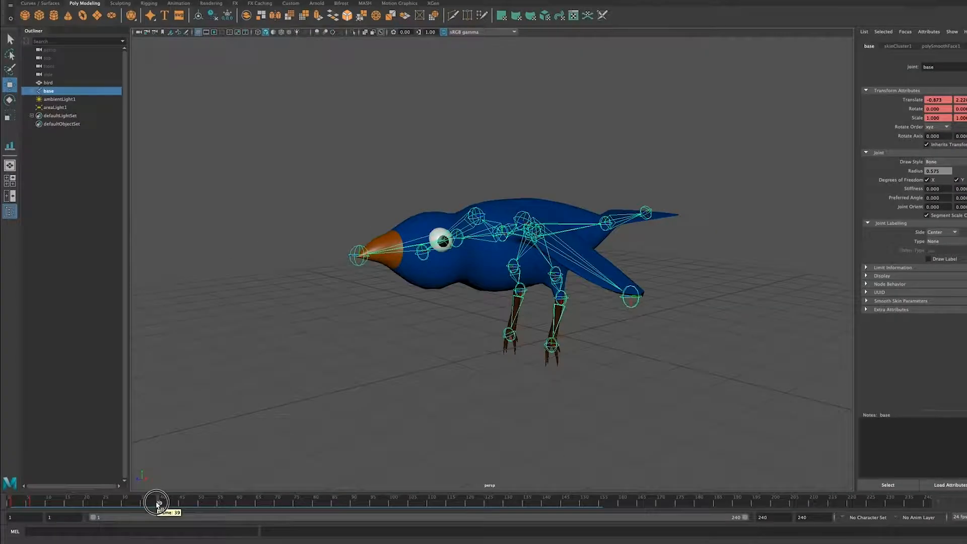
drag(192, 503, 193, 506)
scroll(512, 431, down, 5)
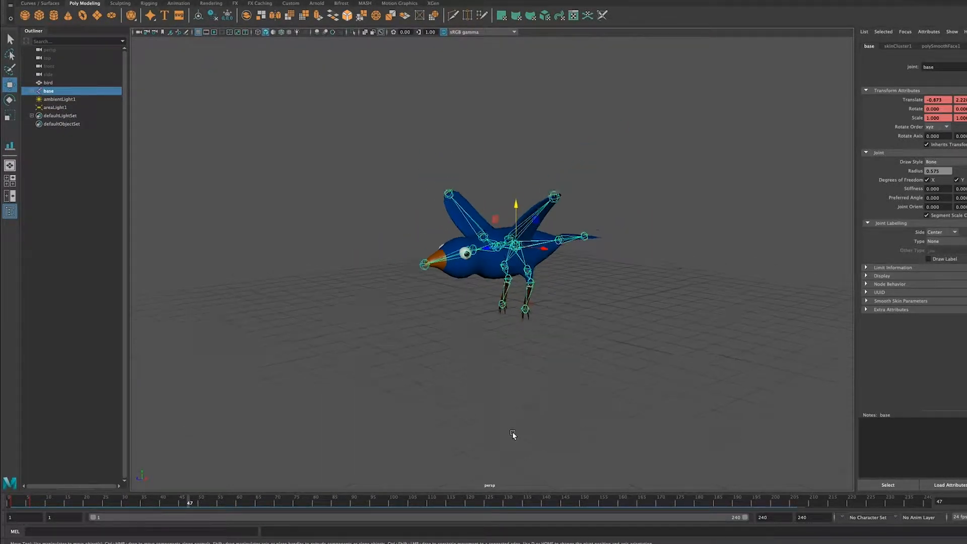
scroll(512, 432, down, 5)
drag(503, 222, 501, 72)
key(s)
drag(55, 503, 189, 503)
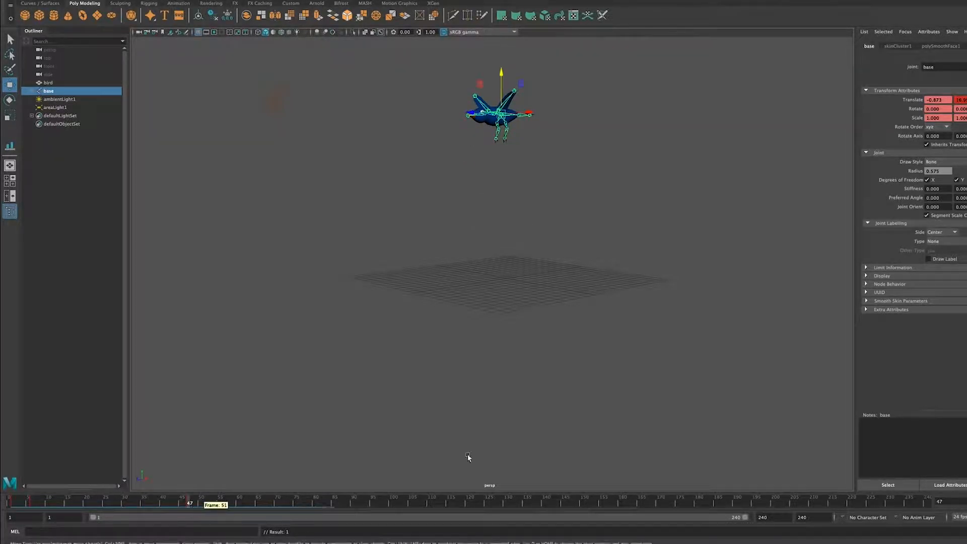
alt+middle_drag(545, 384, 496, 530)
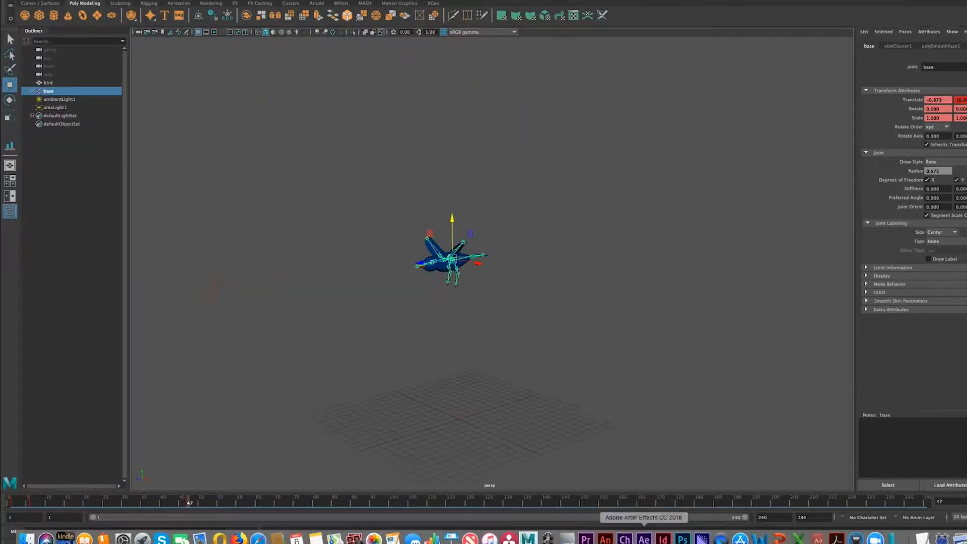
Switch to Premiere Pro and scrub through the opening frames of the beach composite to review the bird's takeoff from the rock.
click(589, 537)
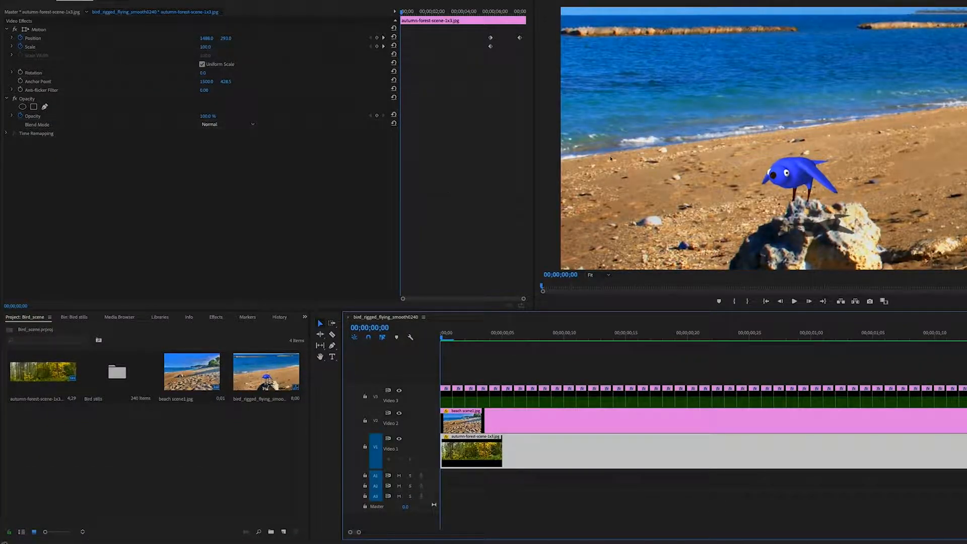
drag(446, 340, 602, 352)
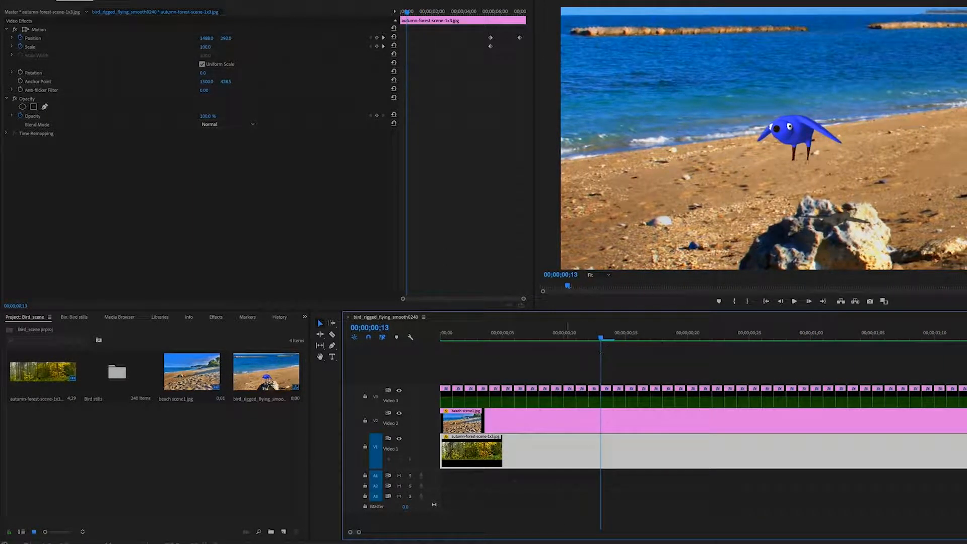
key(minus)
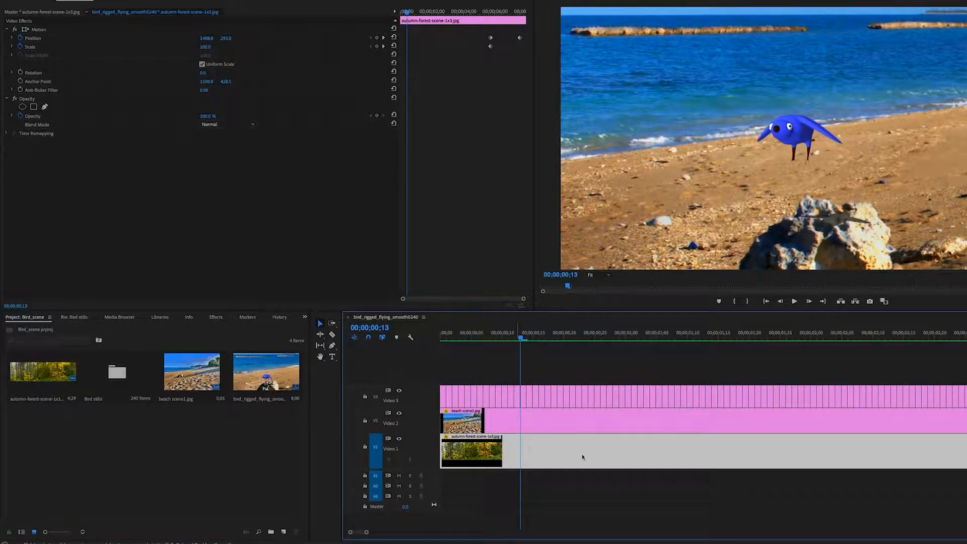
drag(521, 341, 352, 334)
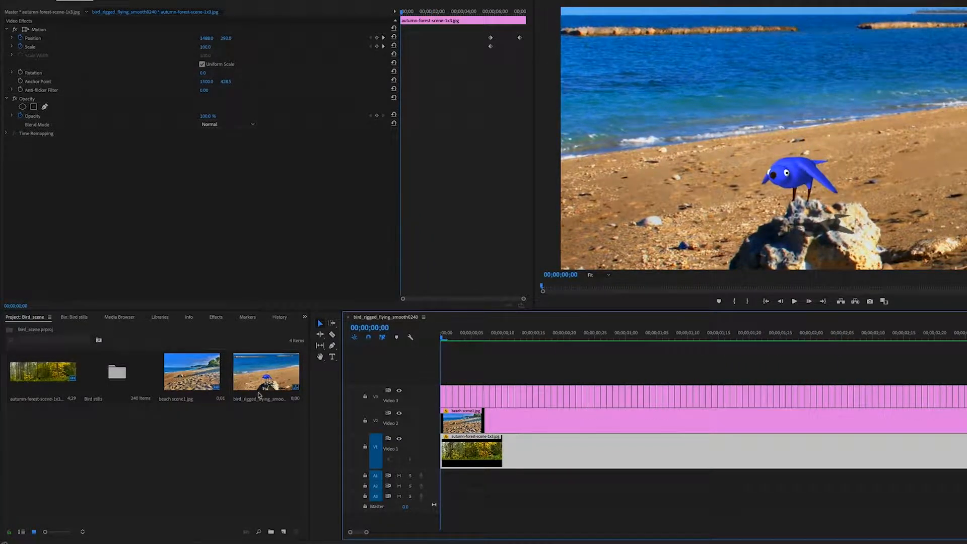
Switch back to Maya and key the left knee joint's current pose at frame 47.
mouse_move(316, 535)
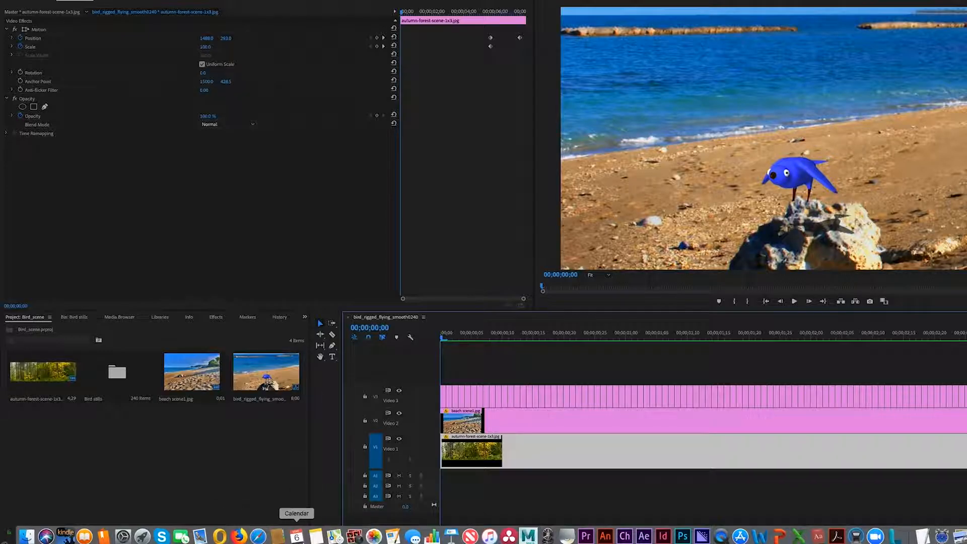
click(528, 536)
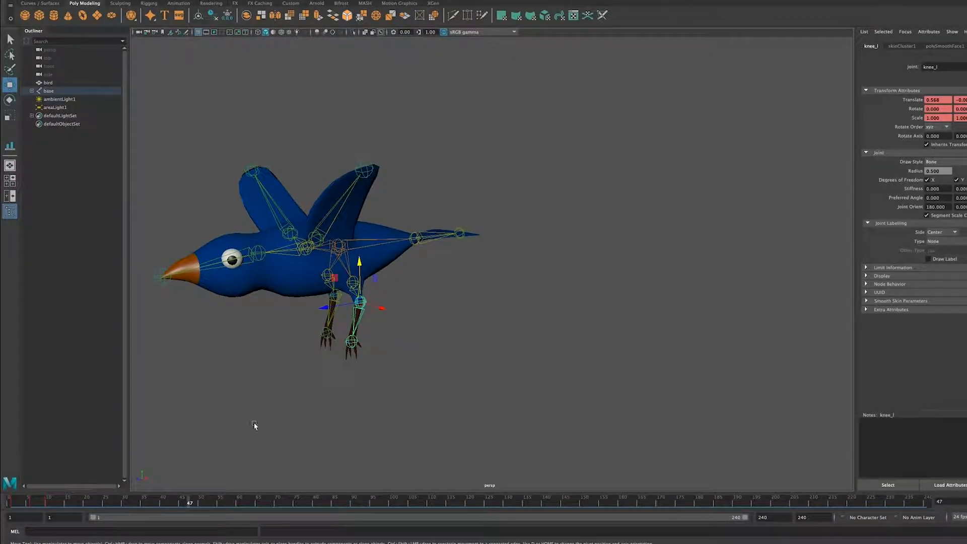
click(190, 503)
key(s)
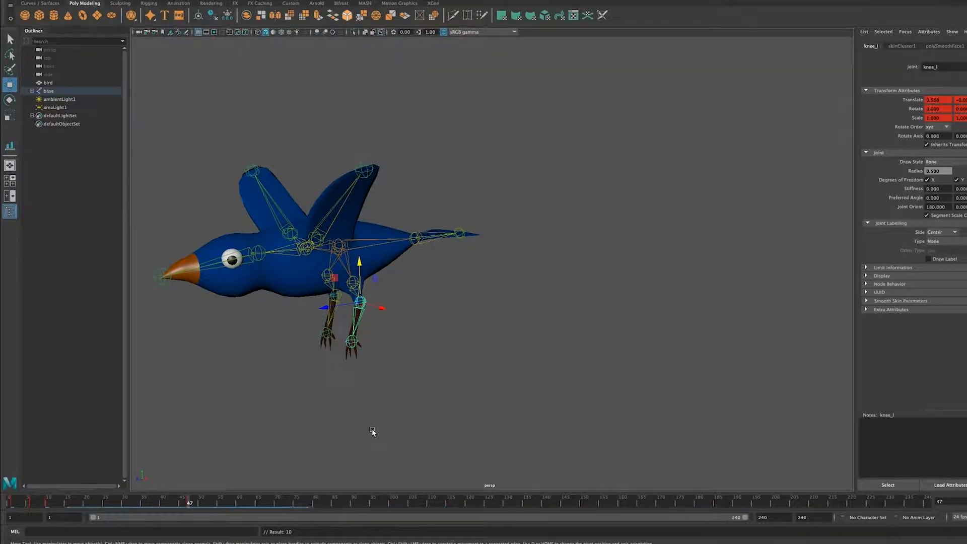
Rotate the left knee joint so the lower leg swings backward at frame 51, and key the pose.
key(e)
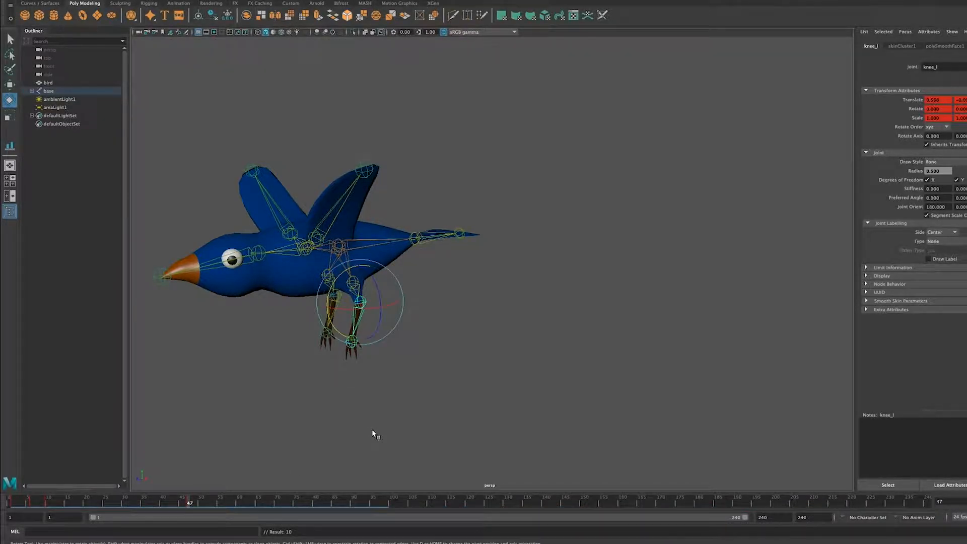
click(202, 504)
drag(202, 507, 205, 504)
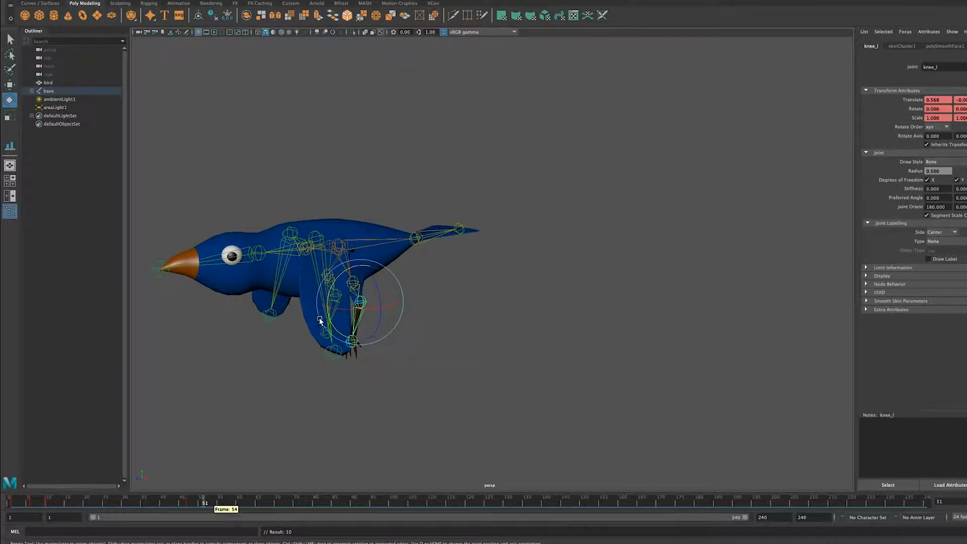
drag(330, 297, 339, 318)
key(s)
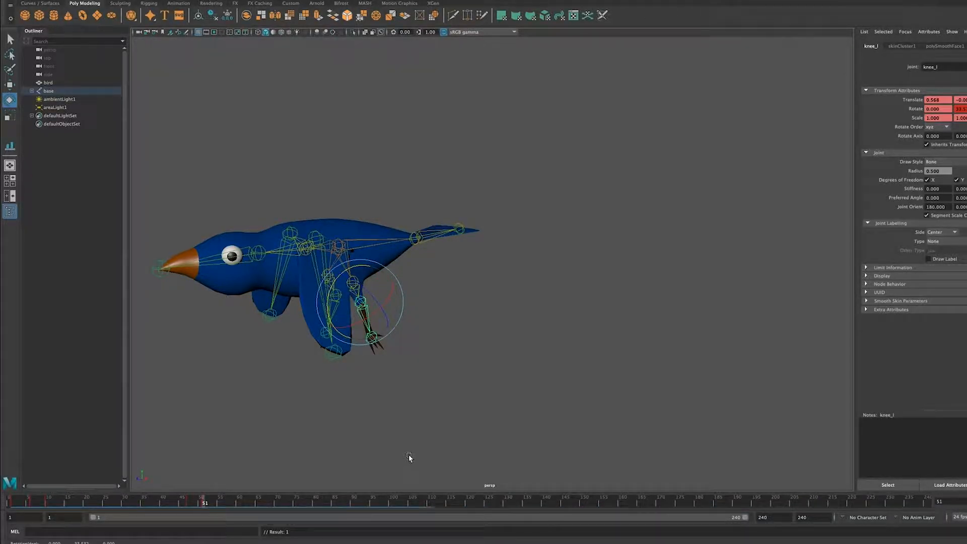
Select the left hip joint and key its current pose at frame 47.
click(410, 356)
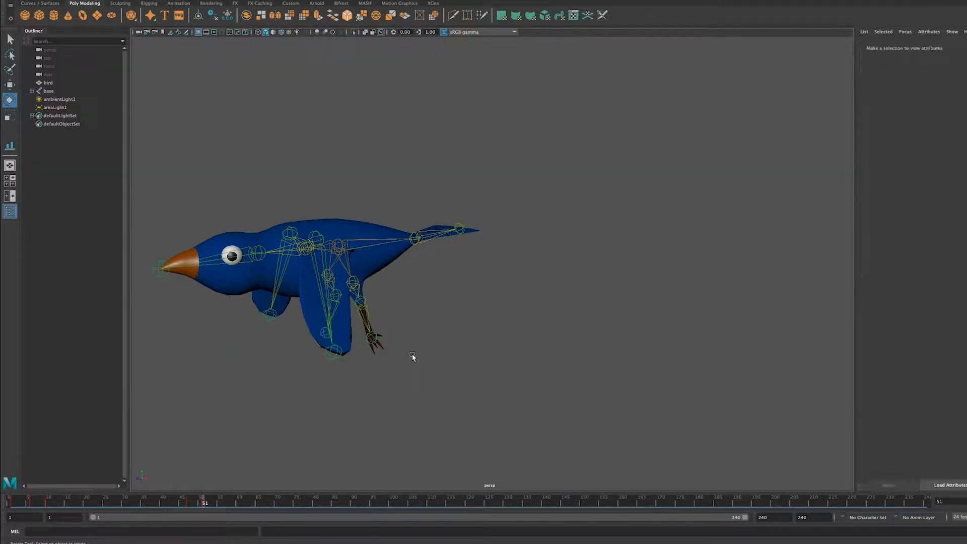
click(354, 285)
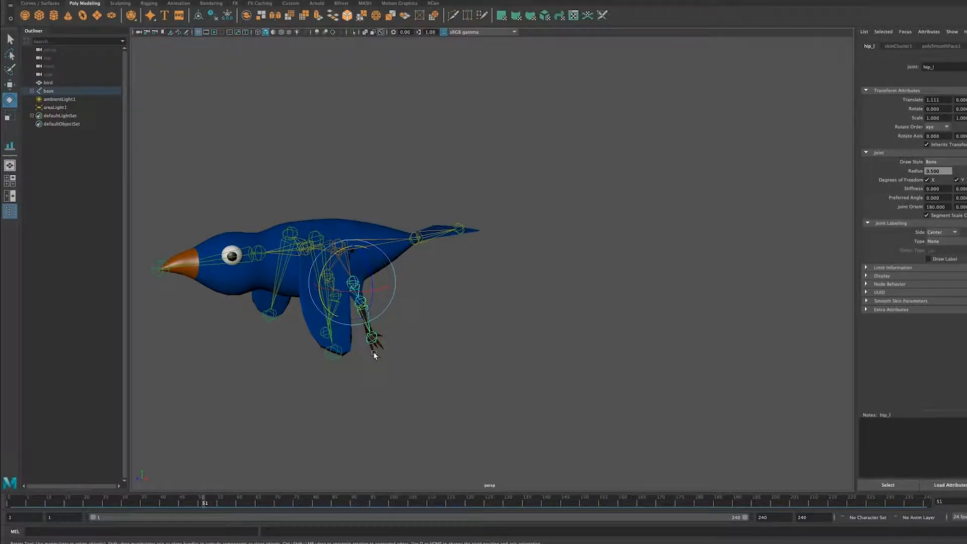
click(190, 505)
key(s)
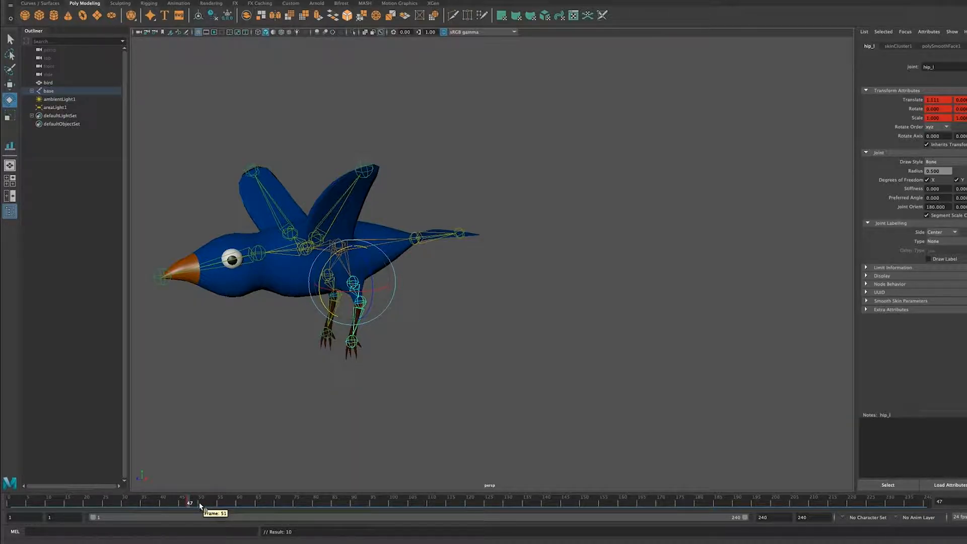
Rotate the left hip joint at frame 51 so the whole leg tucks back horizontally beneath the tail, and scrub the motion.
click(193, 504)
mouse_move(192, 504)
mouse_down()
mouse_move(215, 505)
mouse_move(205, 503)
mouse_up()
key(e)
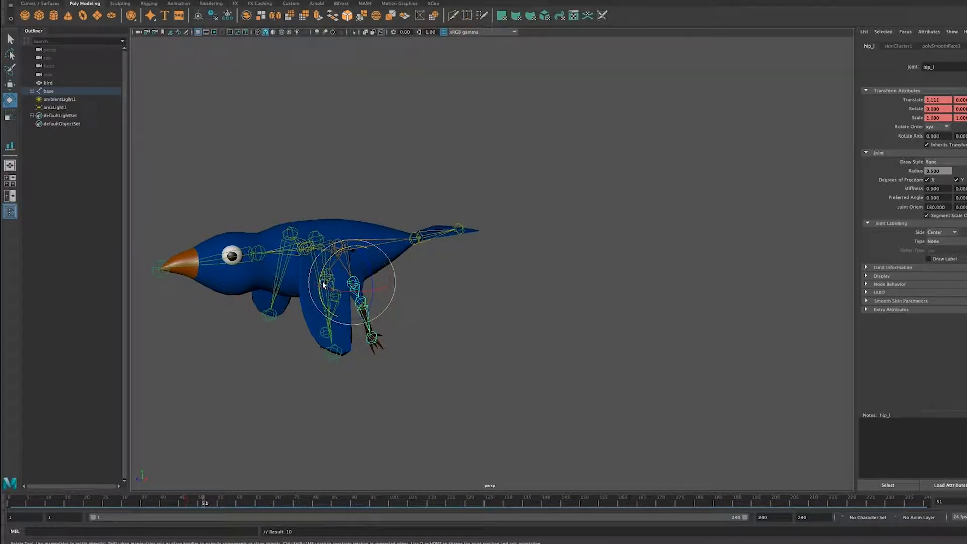
drag(319, 283, 329, 325)
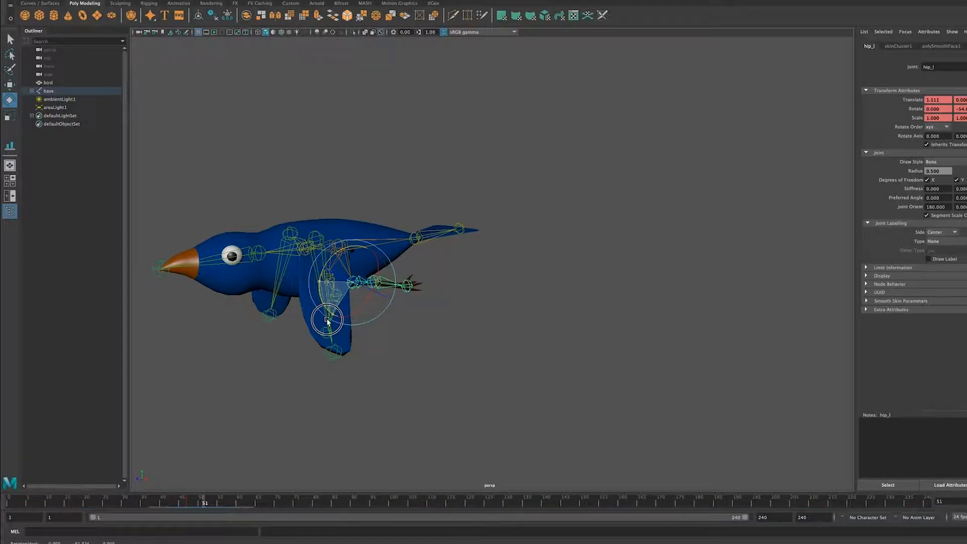
drag(183, 504, 204, 503)
Select the right knee joint on the bird's other side and key its current pose at frame 47.
alt+drag(262, 440, 352, 412)
alt+middle_drag(505, 317, 280, 316)
click(362, 382)
click(366, 304)
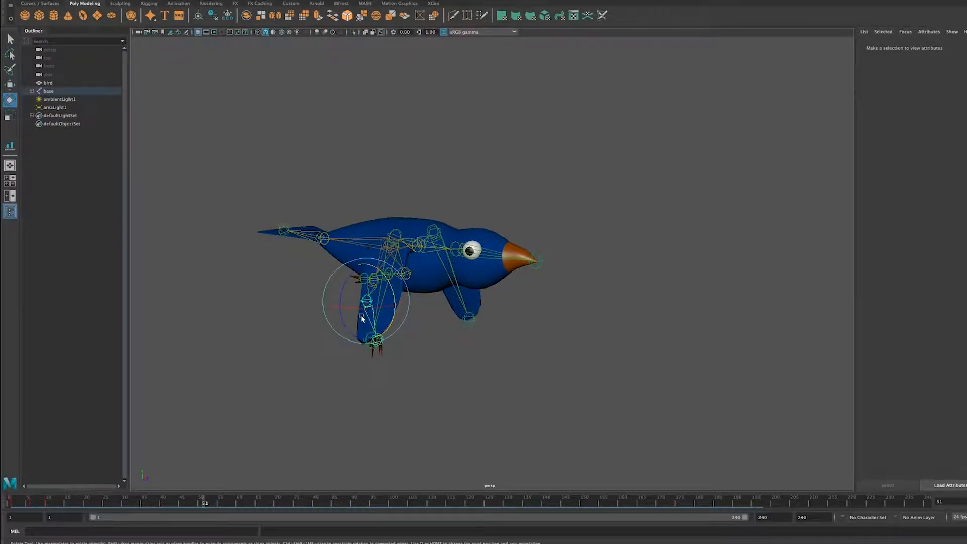
click(194, 506)
click(187, 502)
key(s)
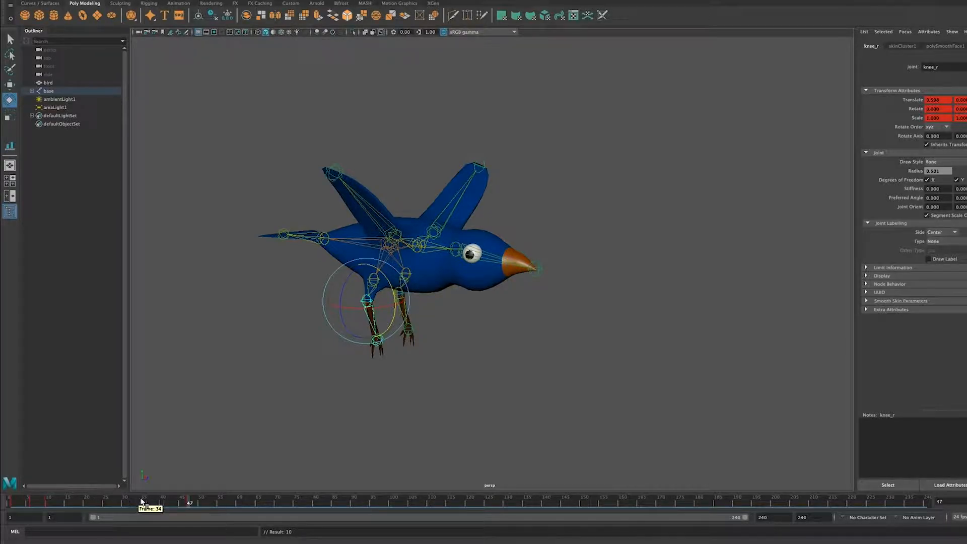
Rotate the right knee joint backward about 47 degrees at frame 51 and key the pose.
click(205, 506)
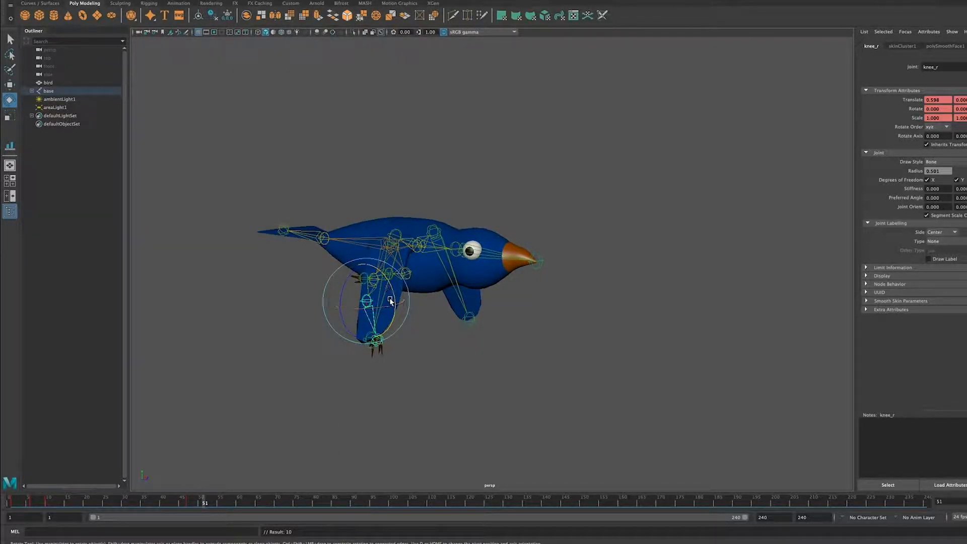
drag(394, 321, 401, 347)
drag(485, 308, 476, 323)
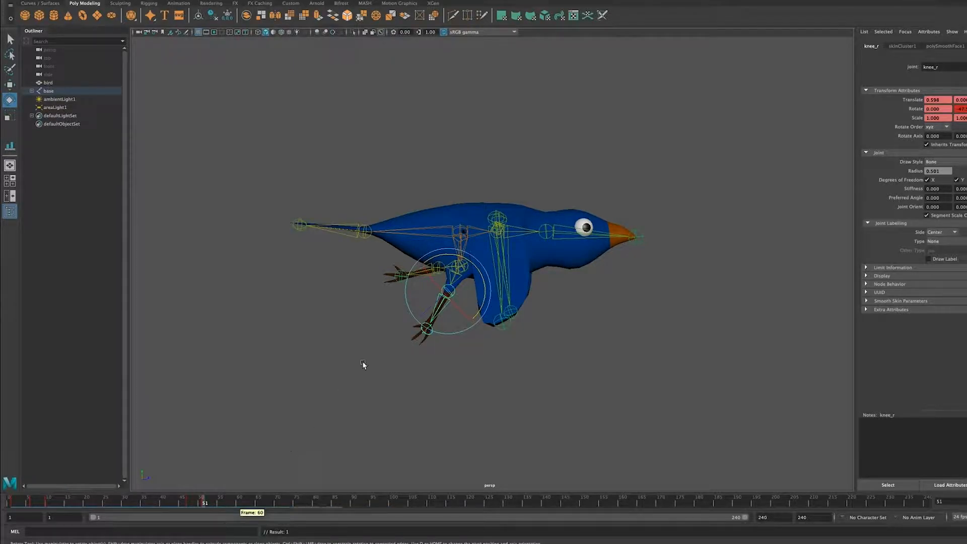
Select the right hip joint and key its current pose at frame 47.
key(Up)
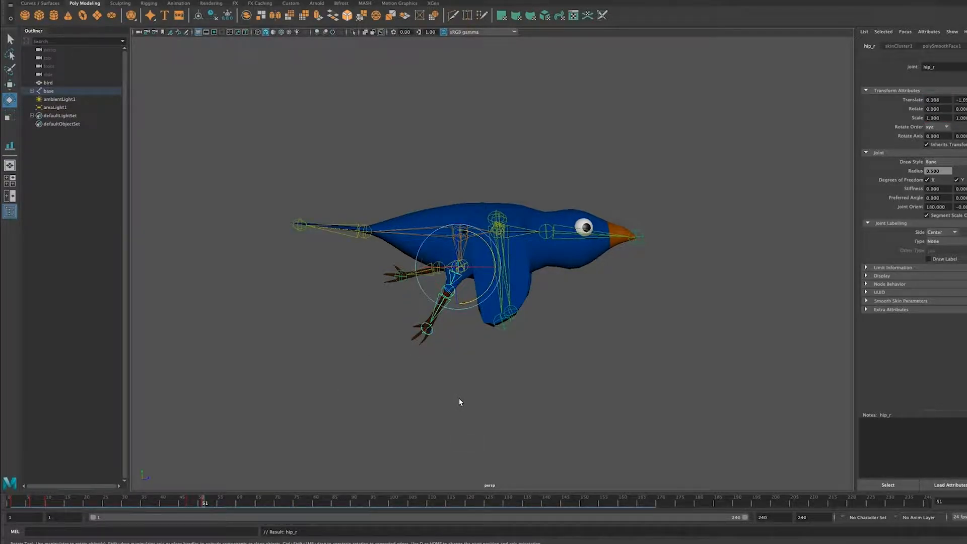
click(191, 506)
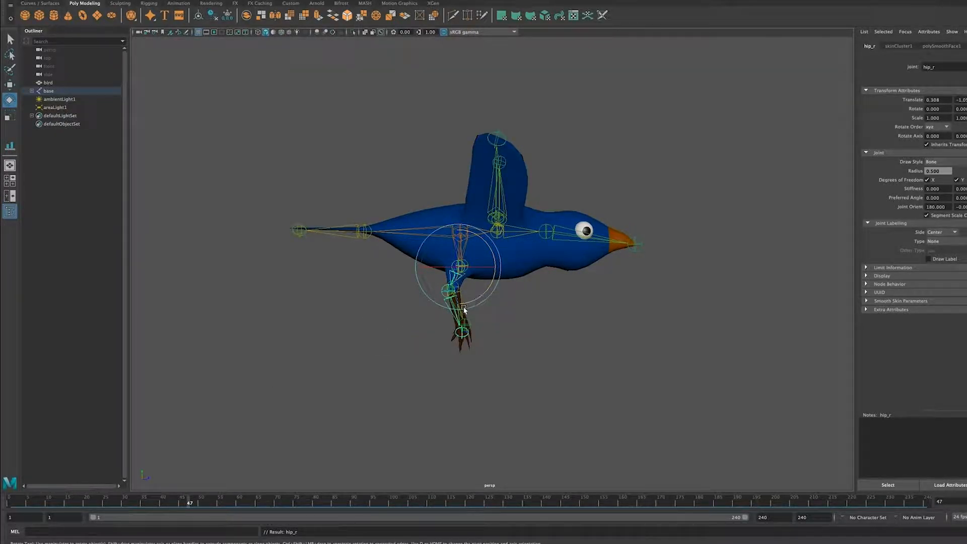
key(s)
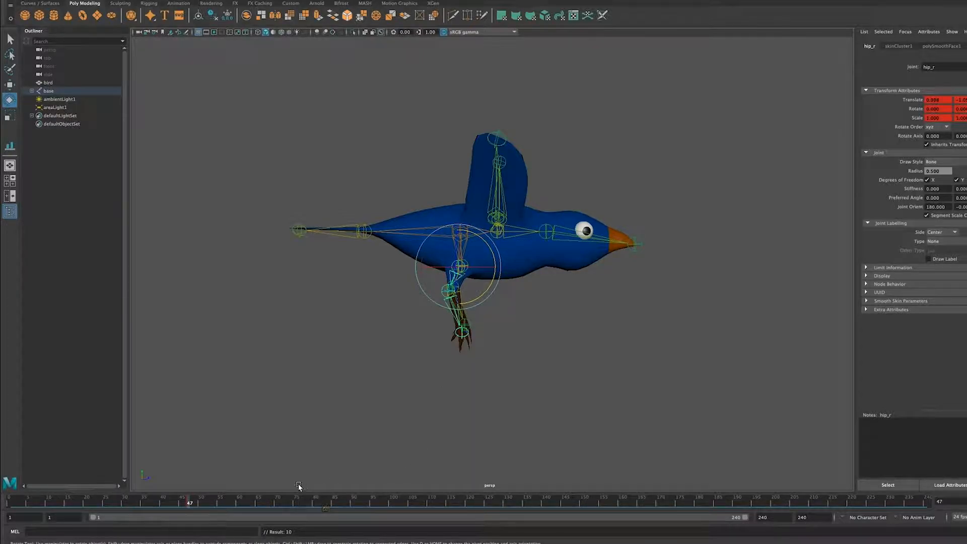
Rotate the right hip joint backward at frame 51 until the leg lines up with the tucked left leg, and scrub the result.
click(204, 503)
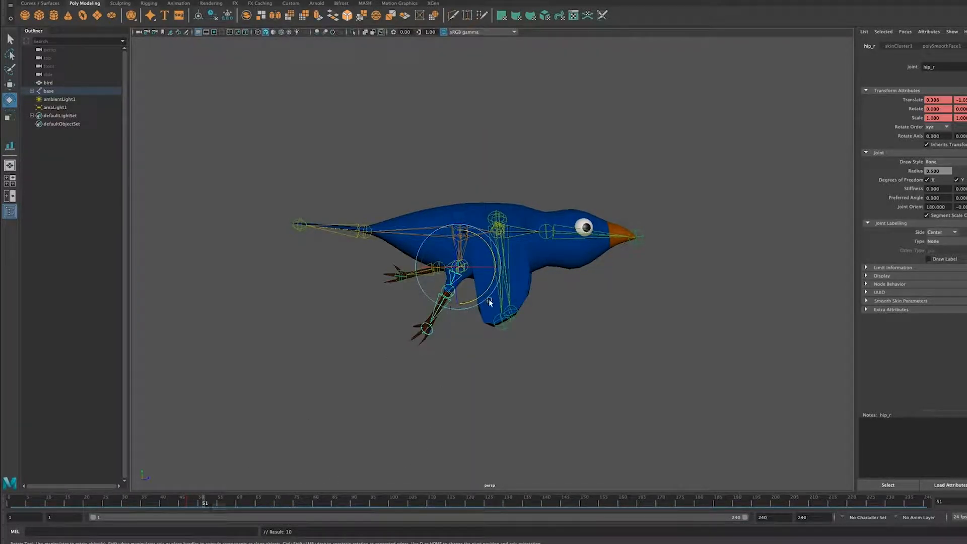
drag(492, 286, 459, 302)
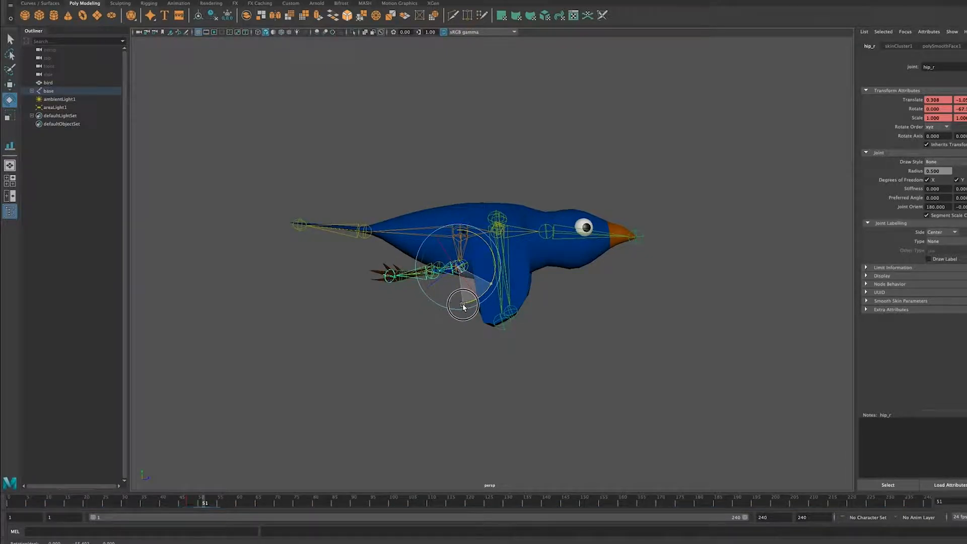
alt+drag(462, 447, 420, 450)
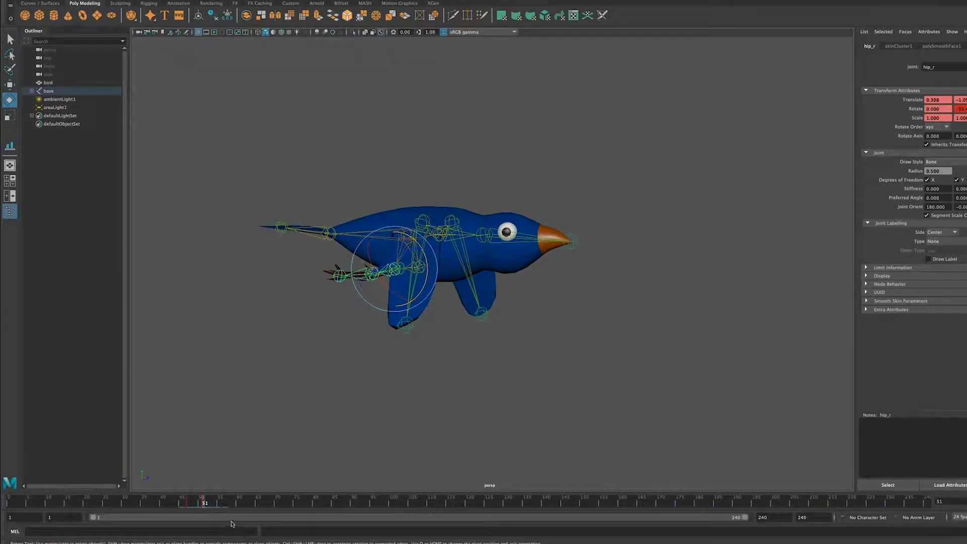
mouse_move(201, 500)
mouse_down()
mouse_move(123, 497)
mouse_move(216, 500)
mouse_up()
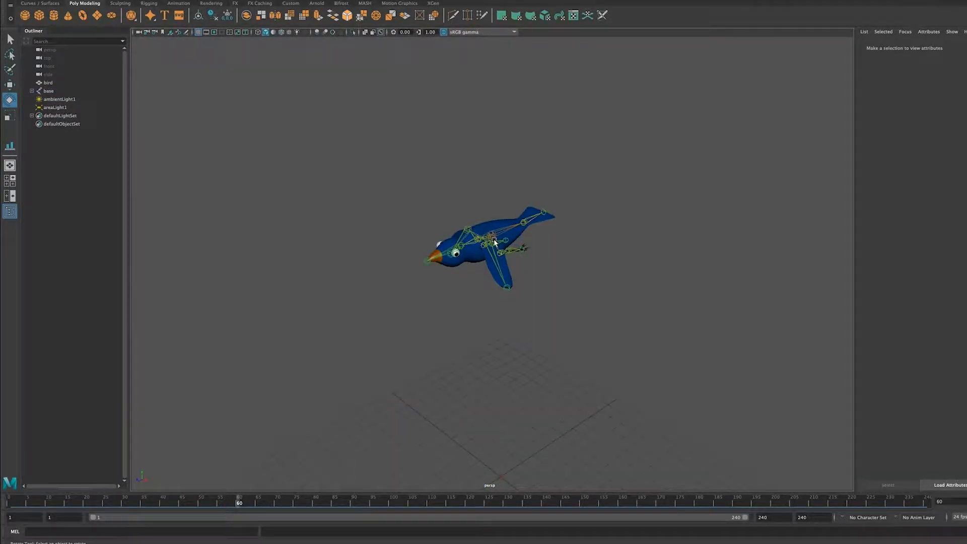
Rotate the bird's base joint at frame 55 so the body turns to face the viewer, and key only its rotation.
click(494, 243)
mouse_move(473, 354)
alt+mouse_down()
mouse_move(471, 337)
mouse_move(481, 338)
alt+mouse_up()
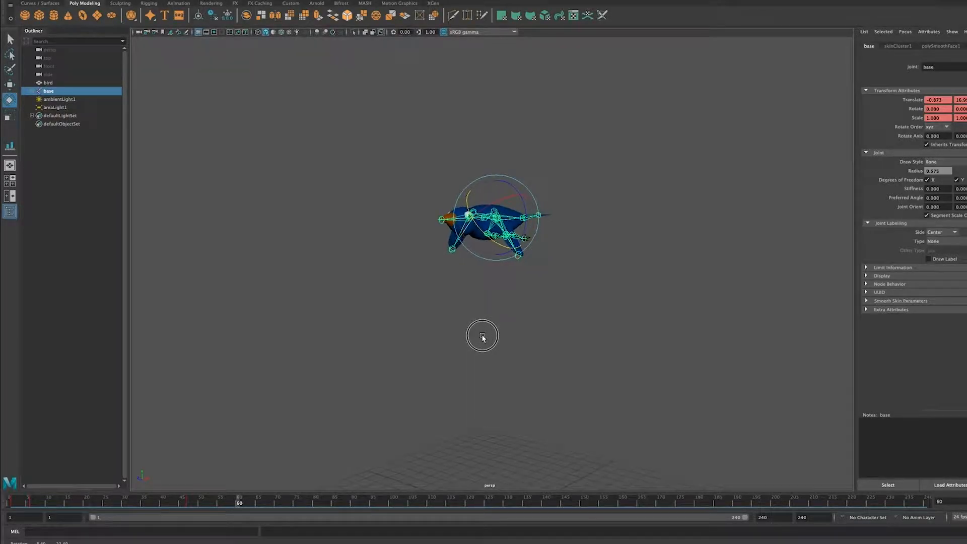
drag(188, 502, 124, 502)
alt+middle_drag(398, 373, 393, 353)
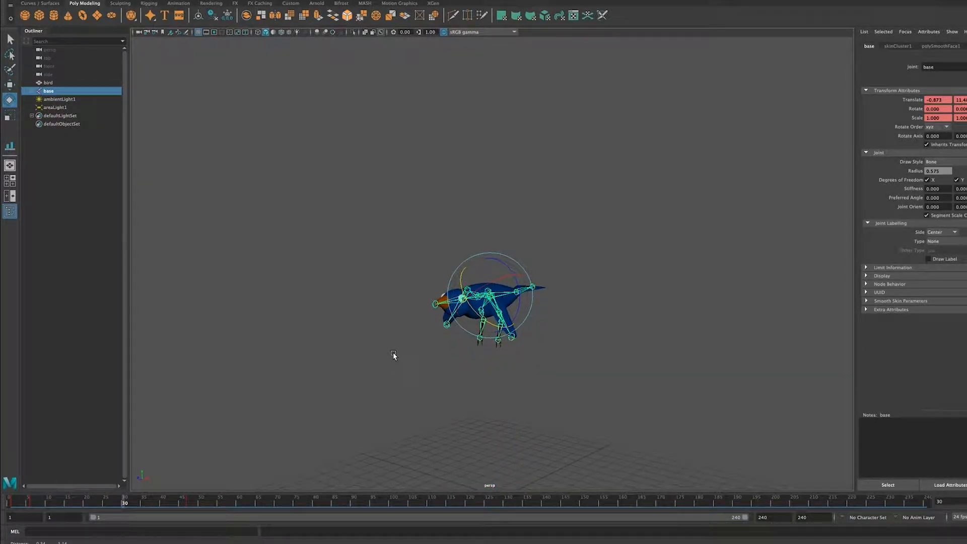
drag(134, 504, 220, 503)
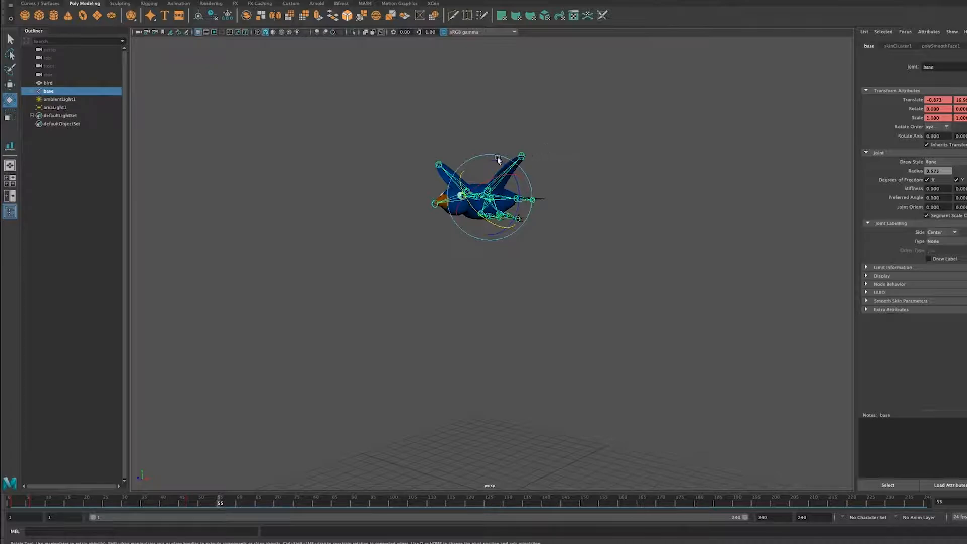
drag(479, 201, 493, 200)
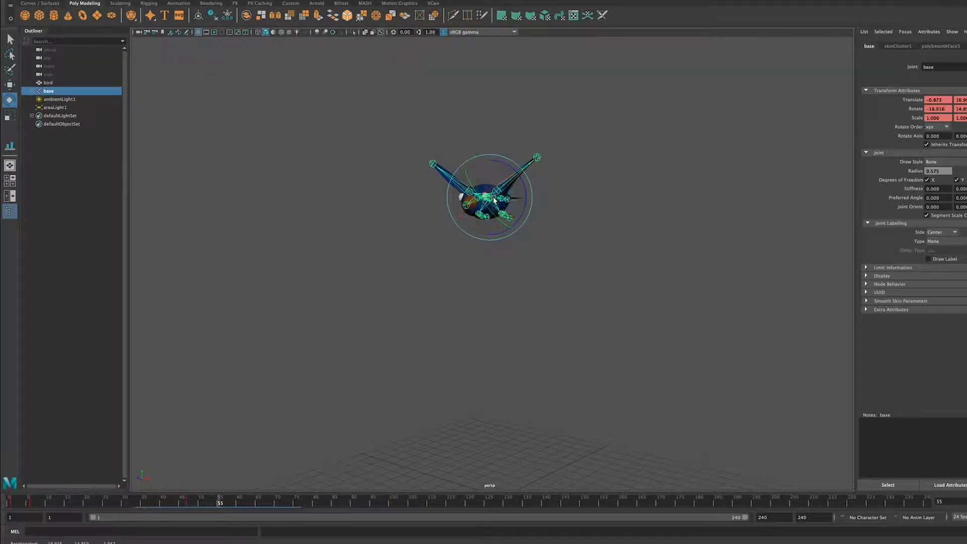
key(shift+e)
Rotate the base joint partway back toward its side-facing direction at frame 63 and key its rotation.
click(252, 503)
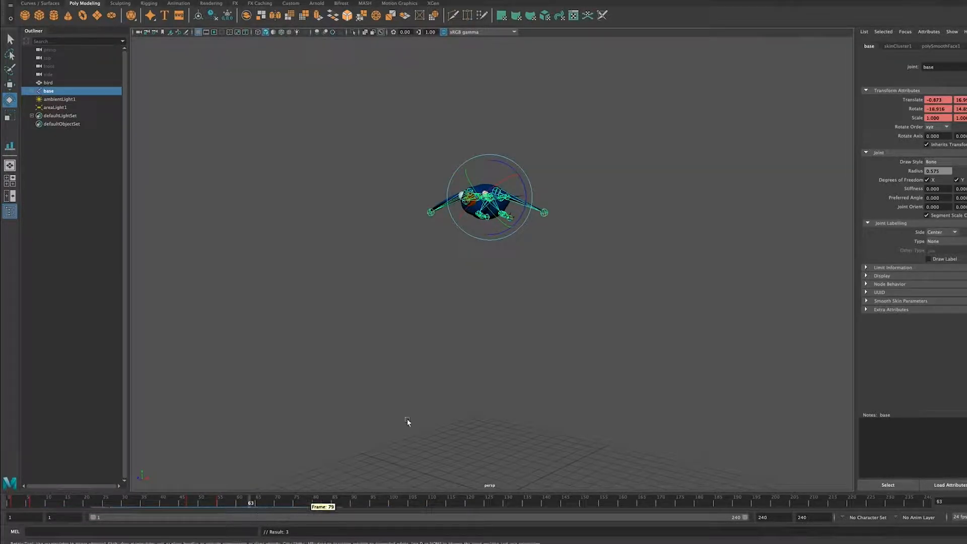
drag(502, 214, 489, 209)
key(shift+e)
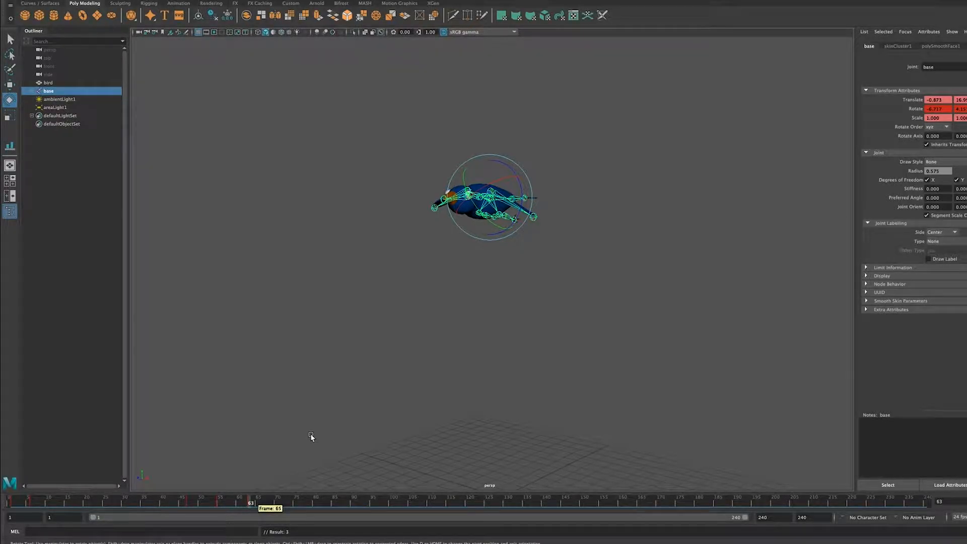
Move the base joint forward about 13.5 units along Z at frame 100 and key it.
drag(252, 507, 393, 505)
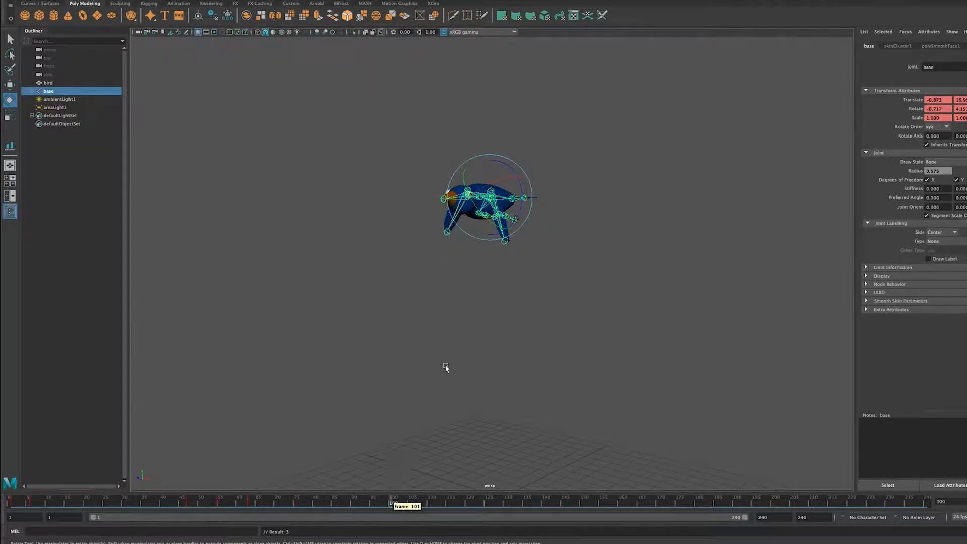
key(w)
drag(463, 200, 236, 204)
key(s)
Rotate the base joint at frame 130 so the bird tilts nose-down into a dive, and key the pose.
key(e)
drag(403, 506, 507, 508)
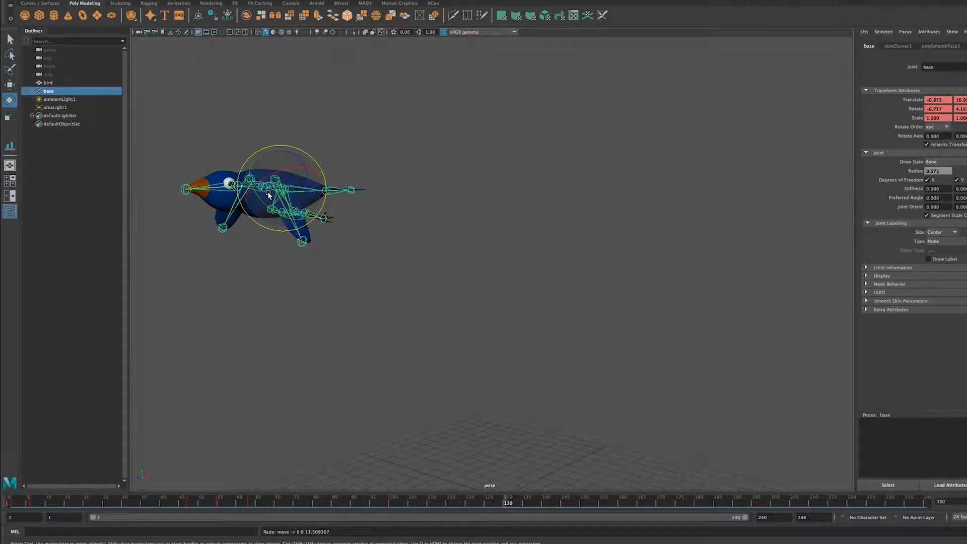
drag(262, 200, 265, 220)
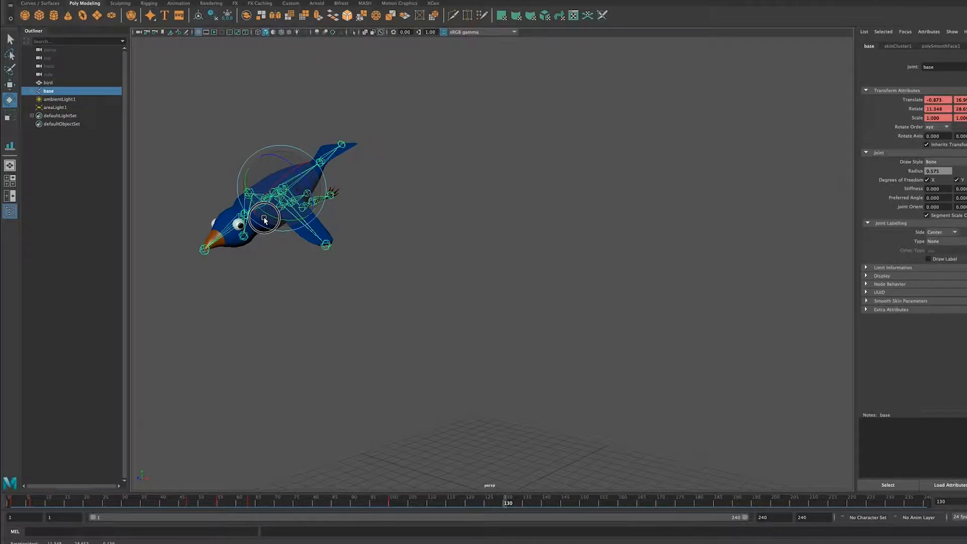
key(s)
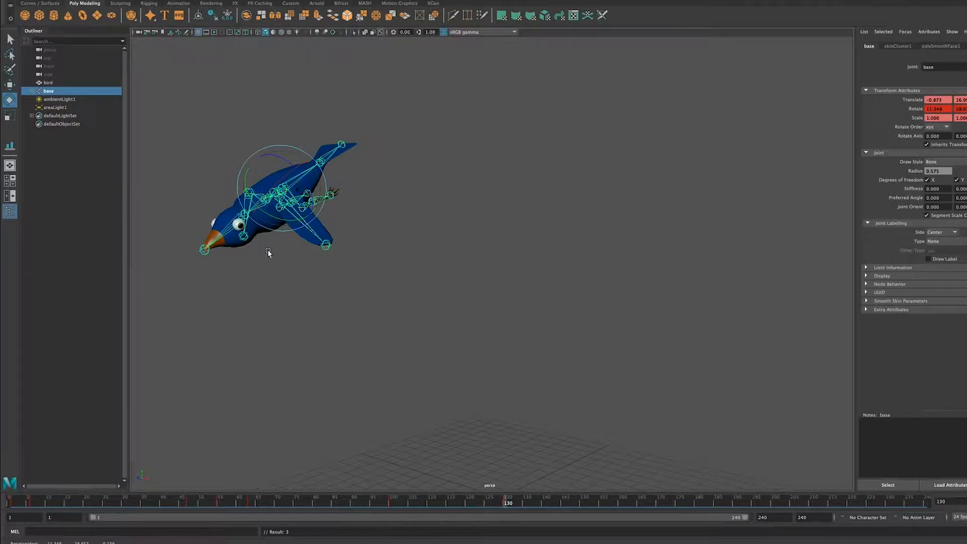
Lower the base joint to a Y of about 12.2 at frame 130, and shift it forward and sideways to X 4.197.
key(w)
drag(286, 155, 258, 272)
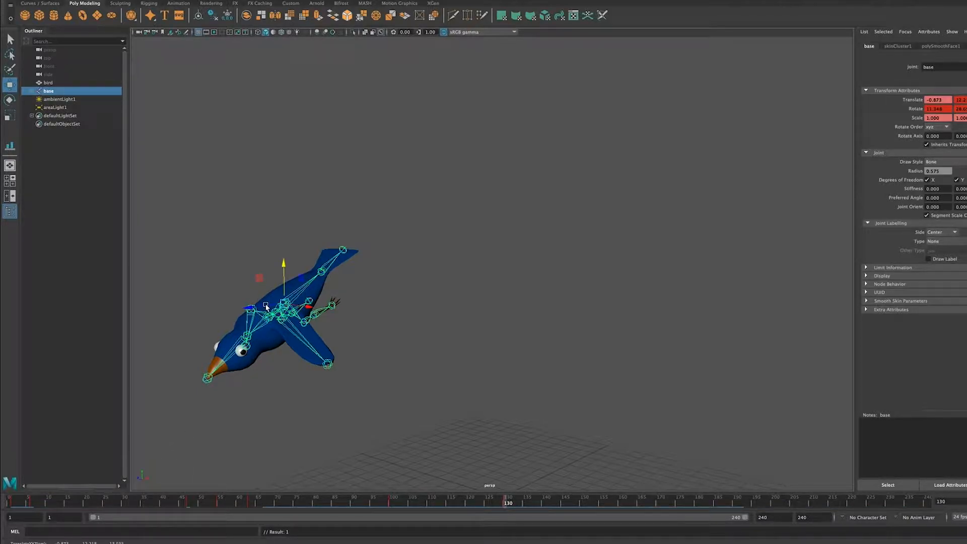
drag(250, 308, 215, 316)
drag(274, 310, 330, 385)
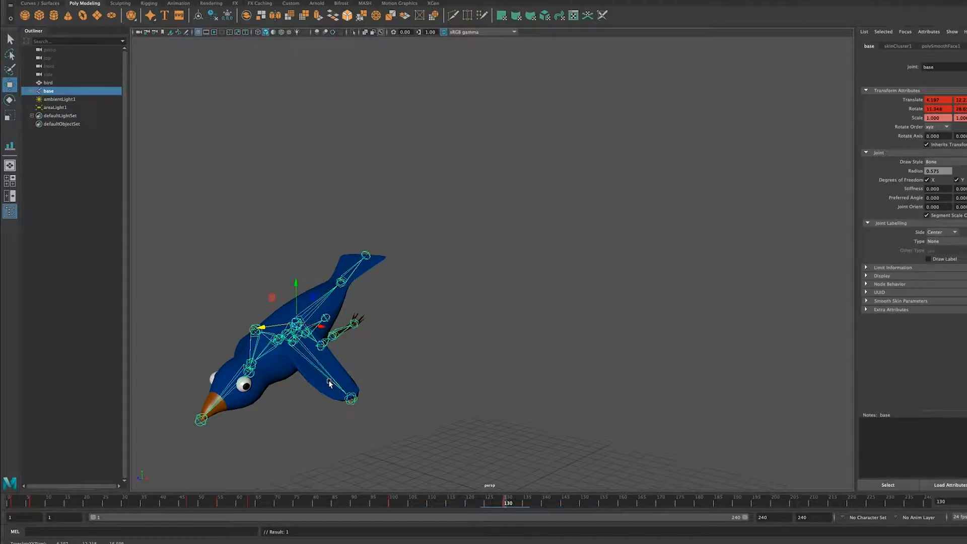
Raise the base joint to a Y of about 17.3 at frame 155, and move it to X 16.242 and farther forward.
drag(500, 508, 603, 505)
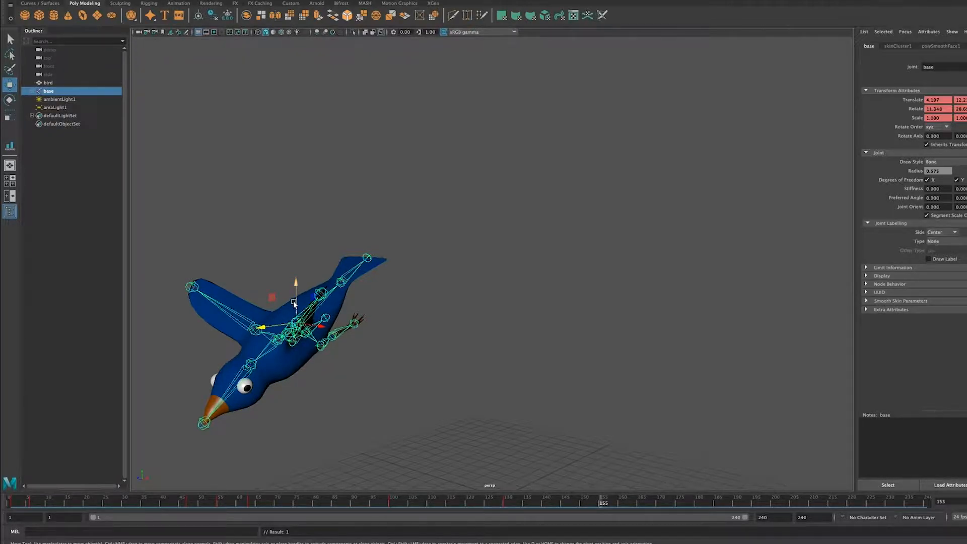
drag(298, 288, 288, 132)
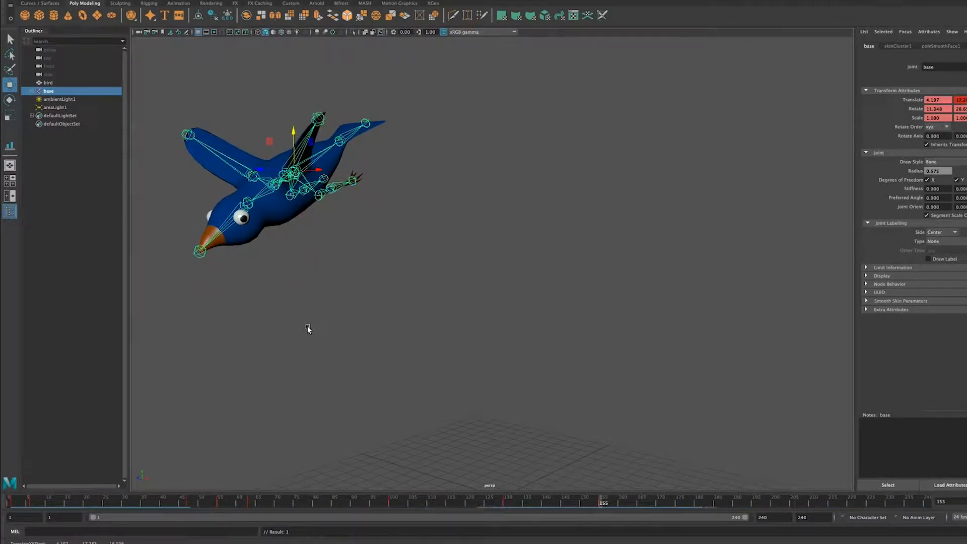
drag(313, 171, 664, 217)
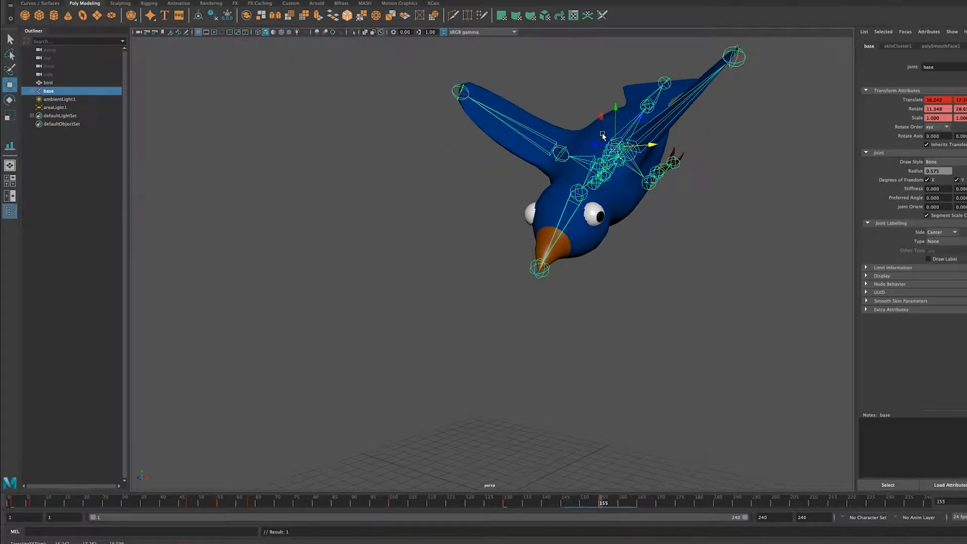
alt+drag(599, 146, 509, 135)
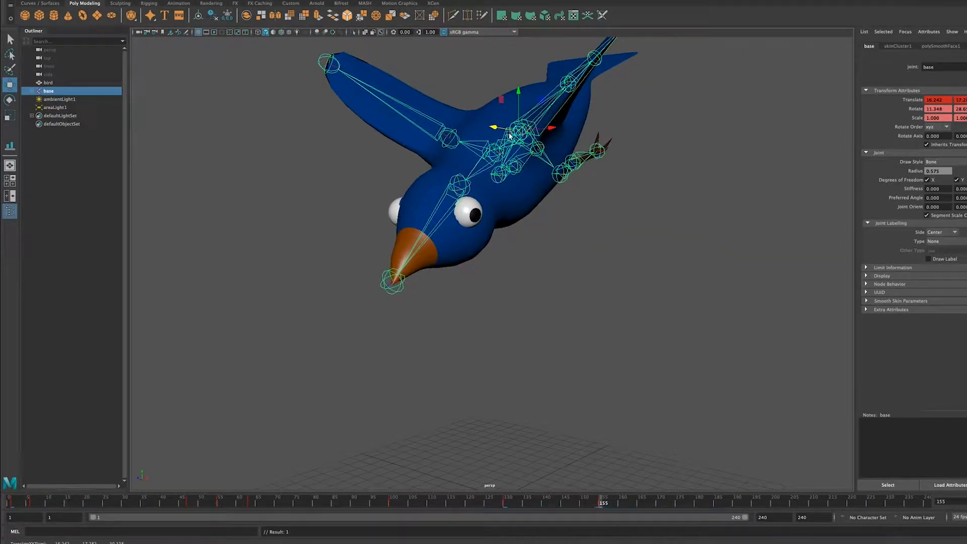
Level the bird by rotating the base joint at frame 155, key the rotation, and lower the joint to a Y of about 16.4.
key(e)
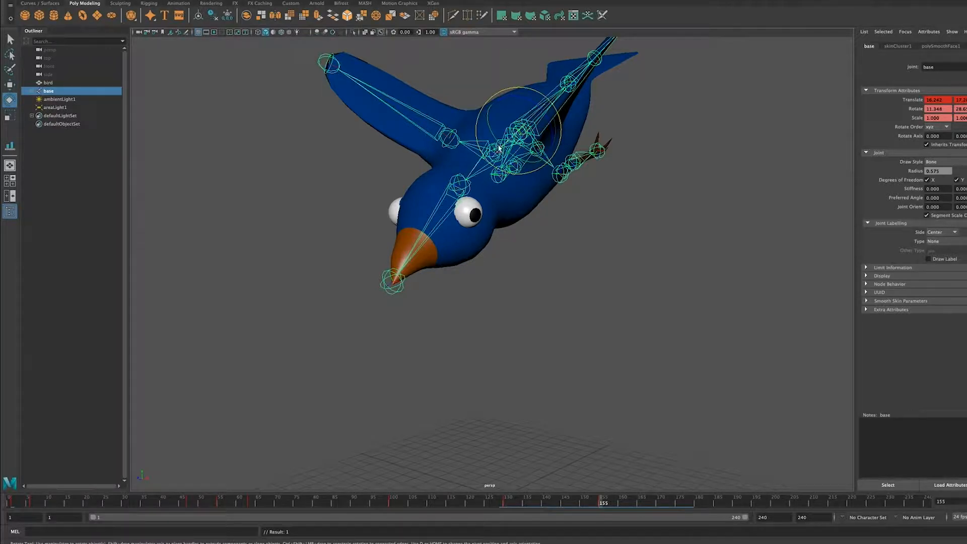
drag(496, 139, 503, 119)
key(shift+e)
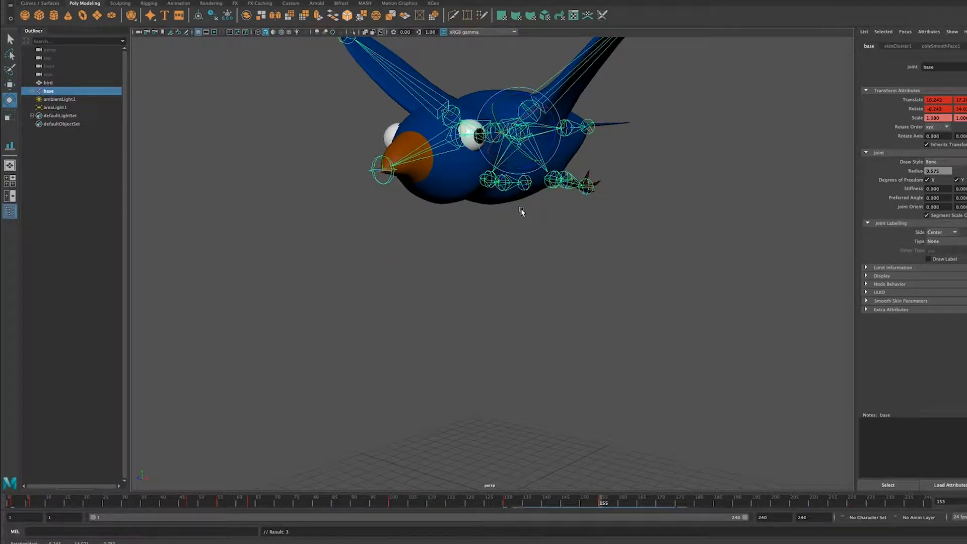
key(w)
drag(520, 90, 519, 136)
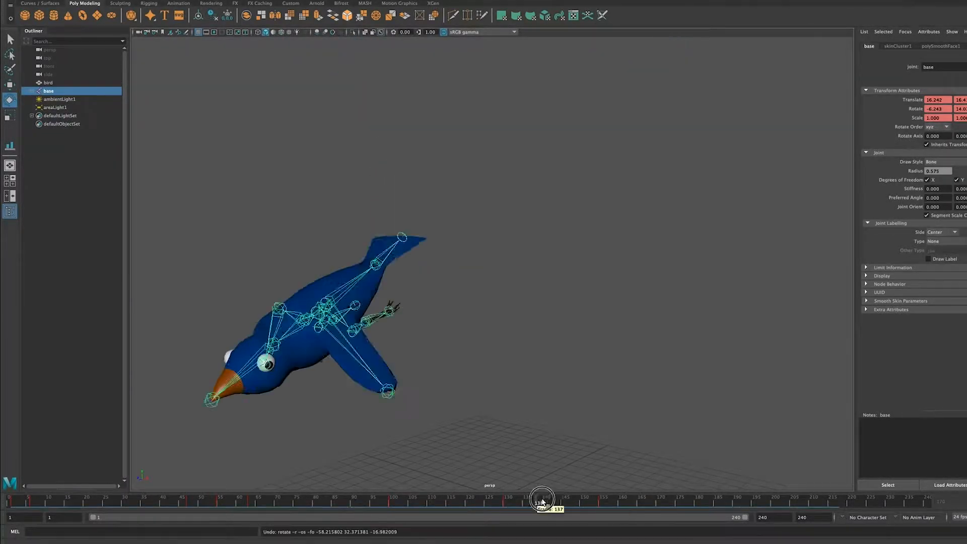
Turn the base joint farther at frame 155 to a Rotate X of about -46.3 and key the pose.
drag(542, 501, 601, 505)
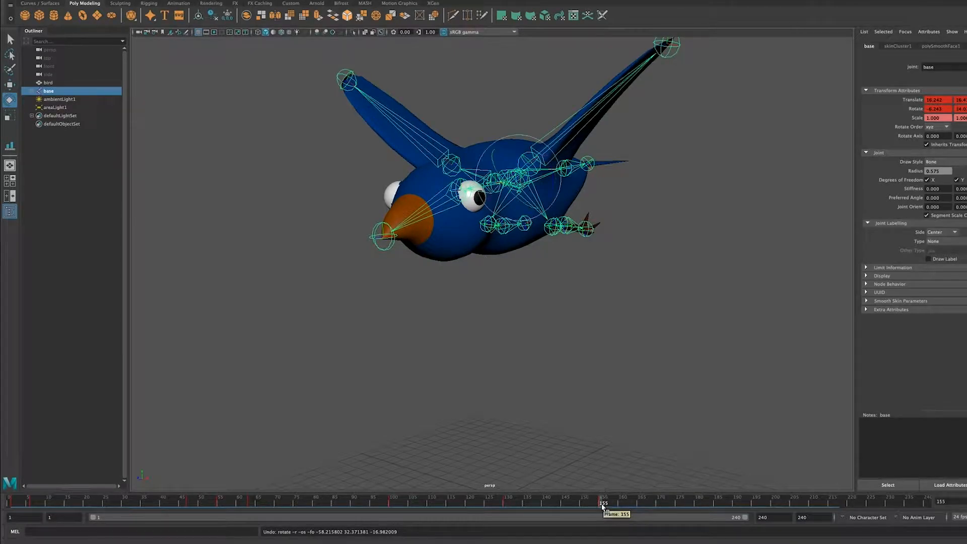
drag(504, 169, 540, 184)
key(s)
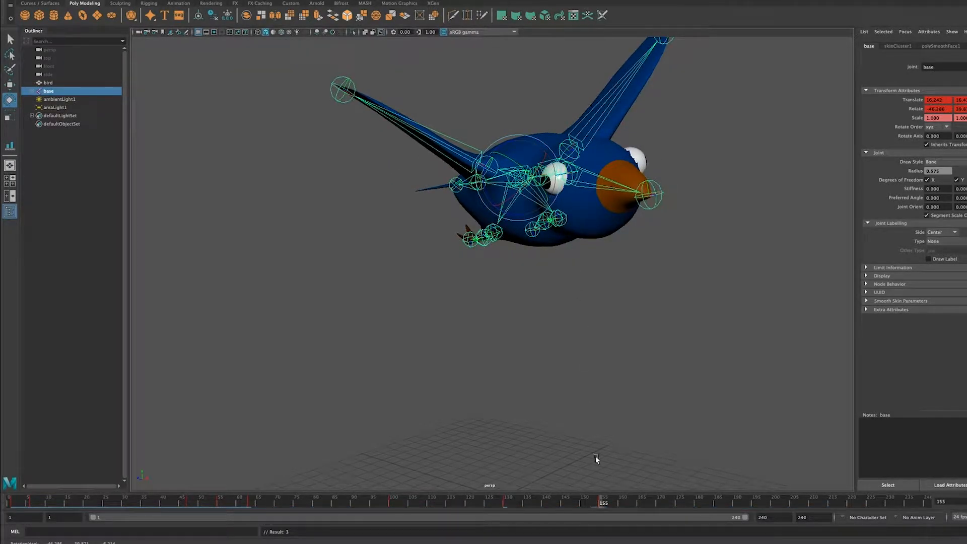
Play the animation from frame 1 to review the bird's flight and turn.
drag(566, 496, 661, 503)
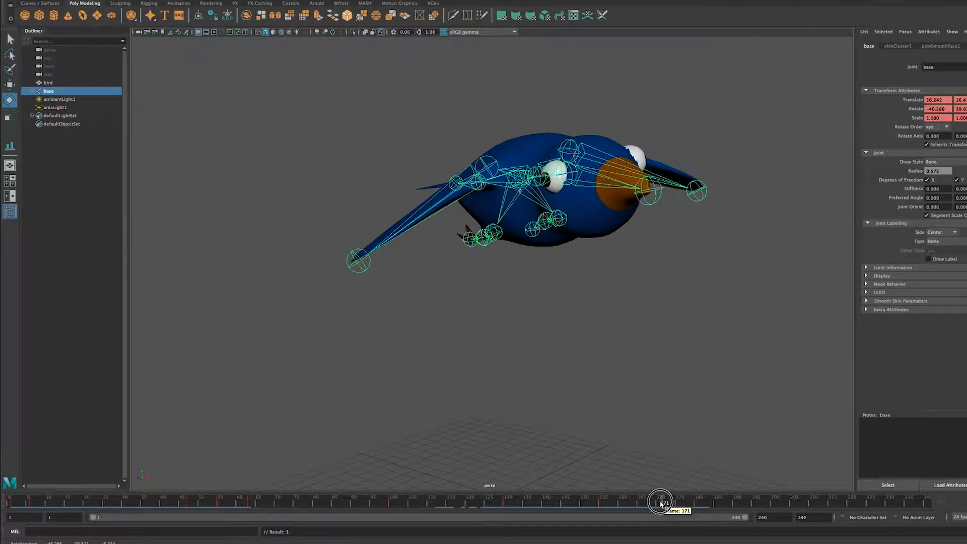
drag(661, 504, 4, 482)
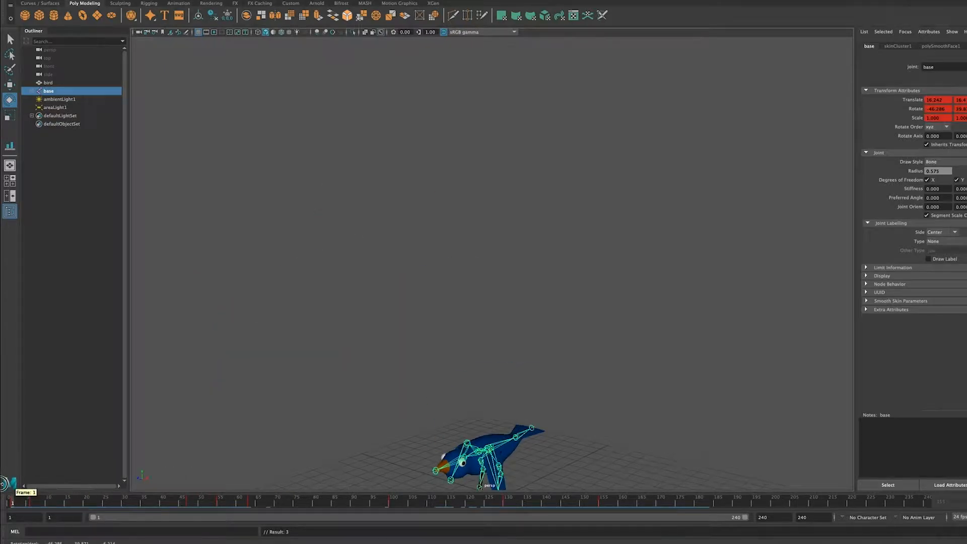
click(966, 501)
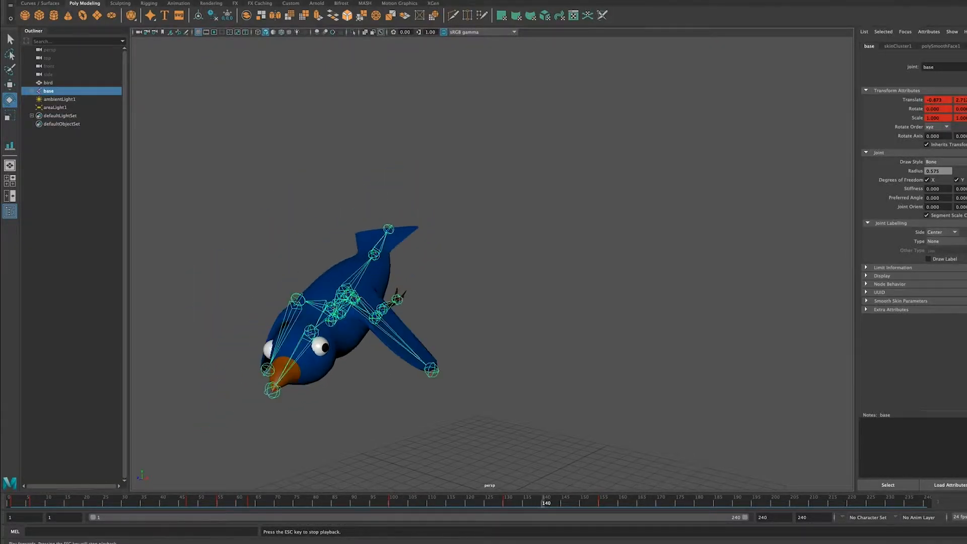
key(Escape)
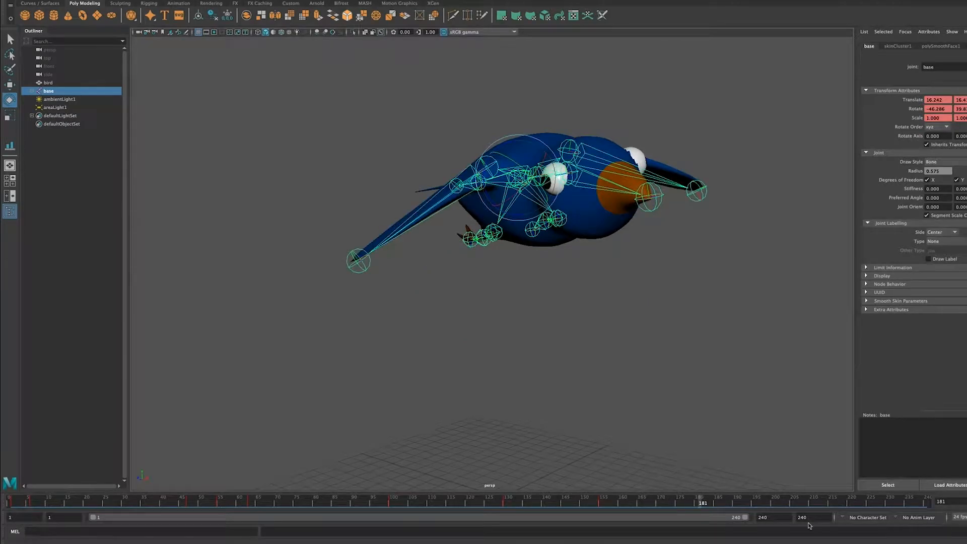
Rotate the base joint at frame 240 to a Rotate X of about -131.6 so the bird flies side-on, and key the rotation.
drag(596, 503, 926, 506)
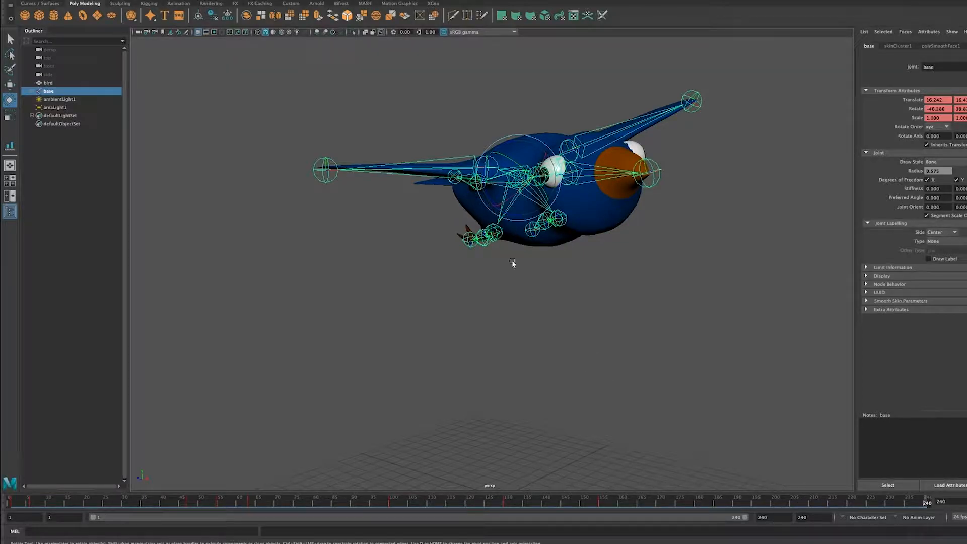
drag(507, 179, 546, 174)
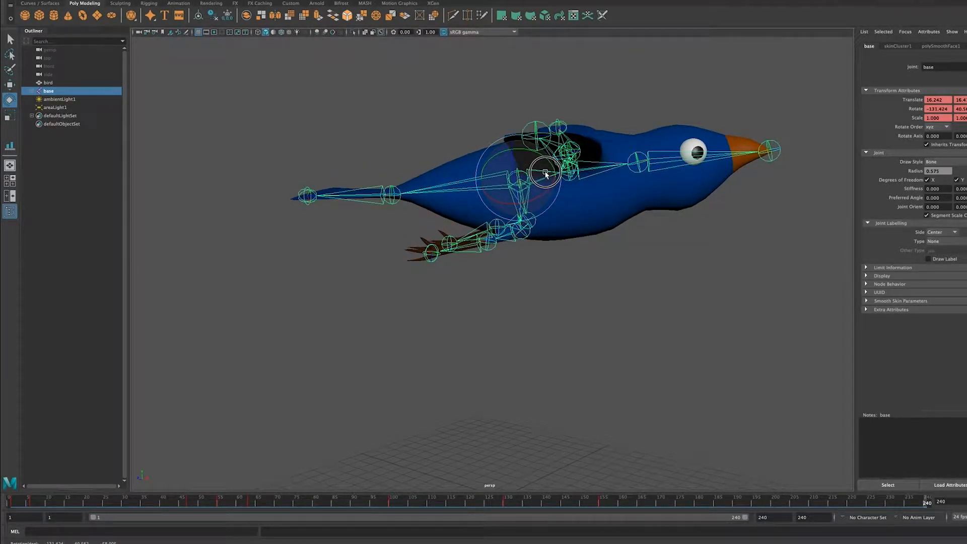
drag(546, 174, 546, 173)
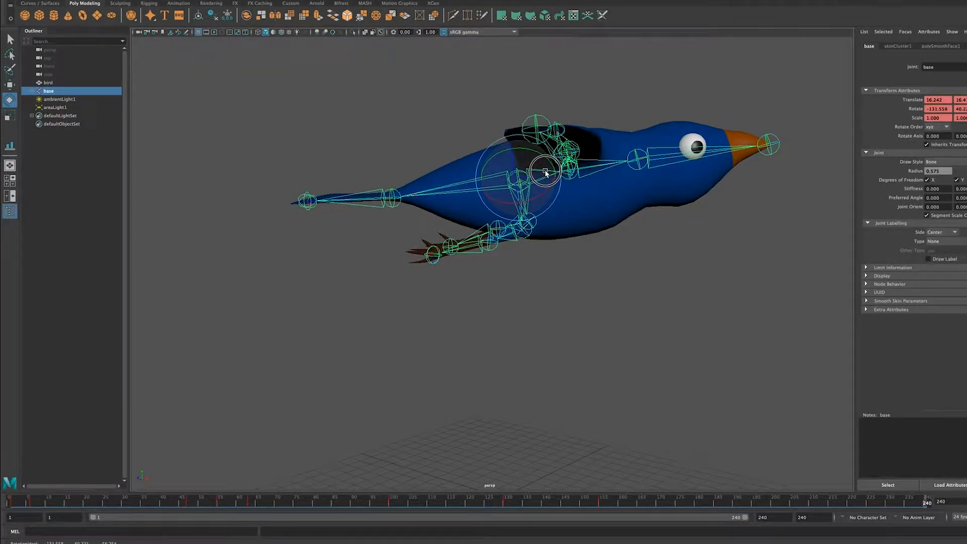
key(shift+e)
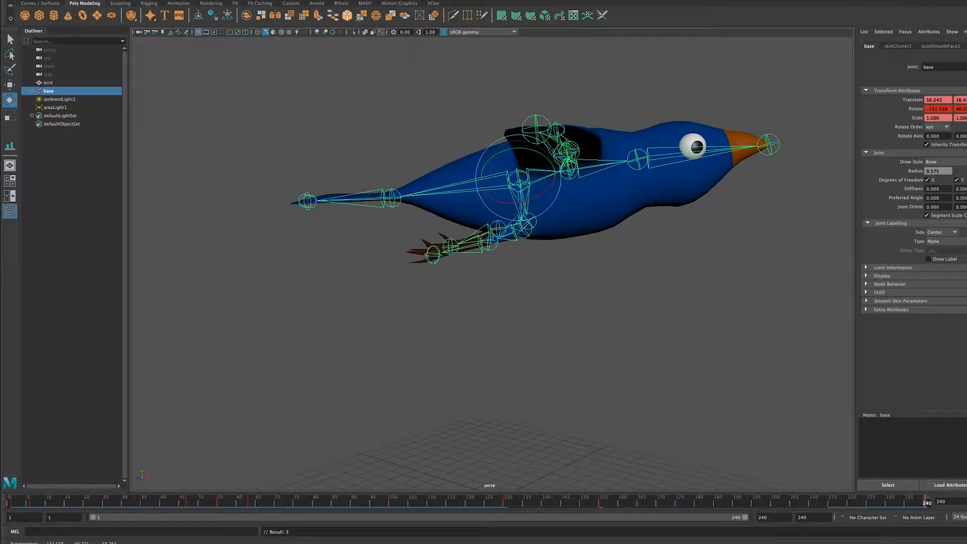
drag(442, 501, 126, 481)
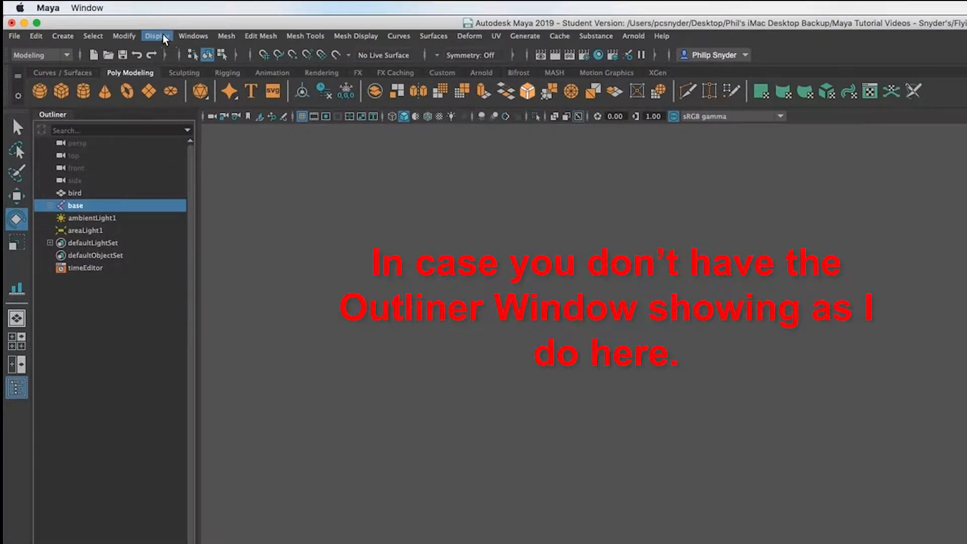
Open the Outliner window to list the scene's objects.
click(193, 39)
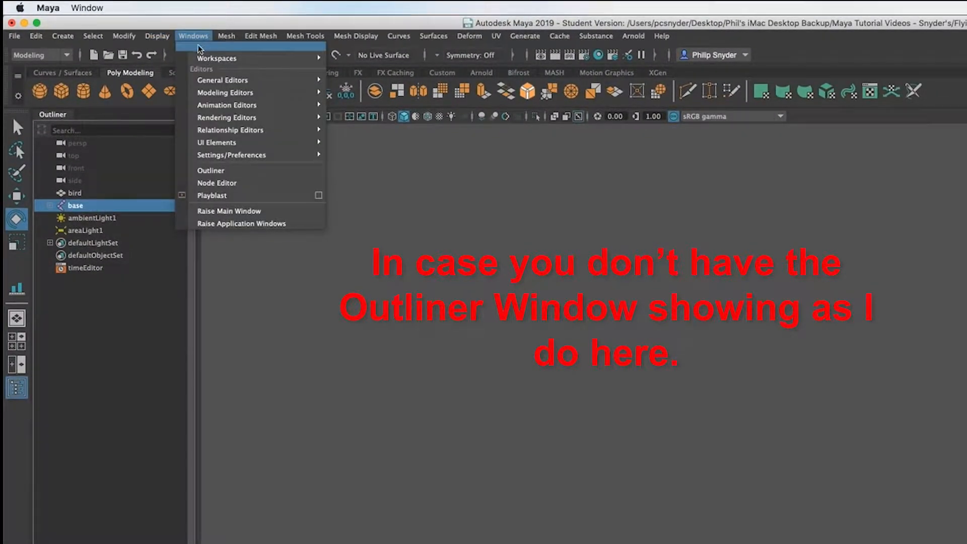
mouse_move(233, 111)
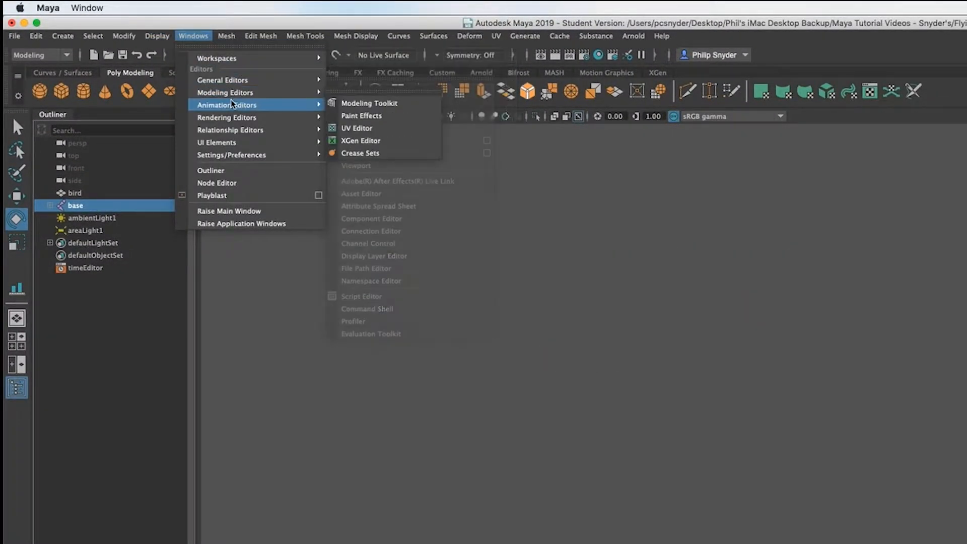
click(237, 172)
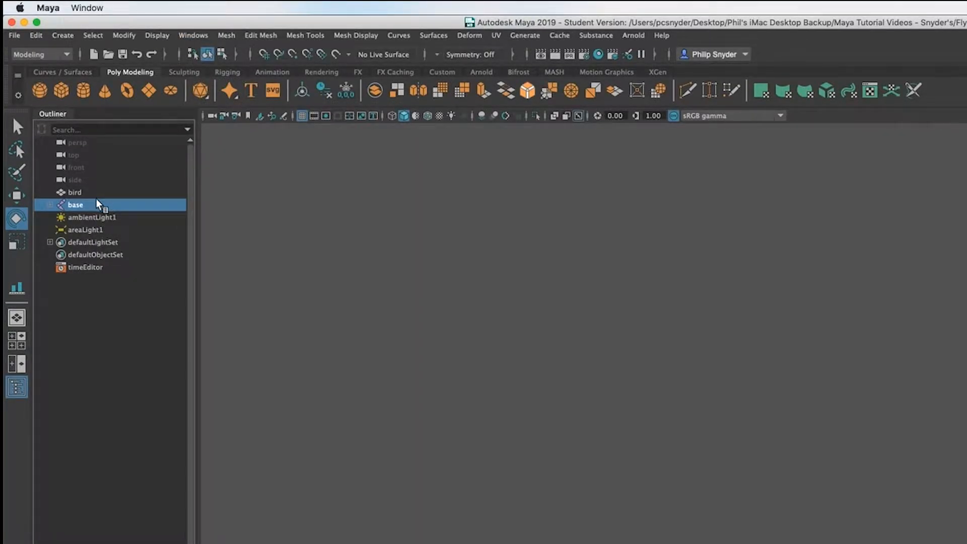
Raise the area light's intensity to 4.662 and render the current frame.
click(92, 220)
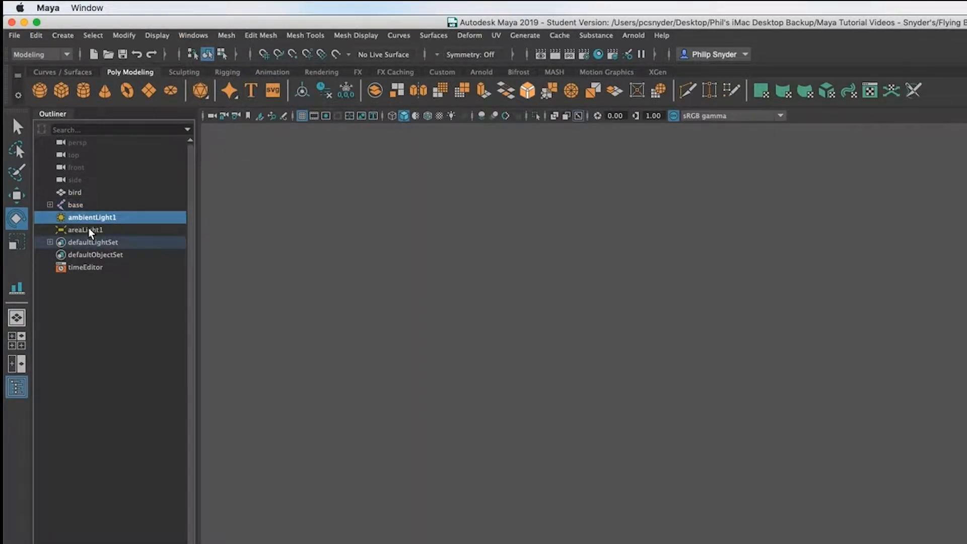
click(92, 231)
click(89, 227)
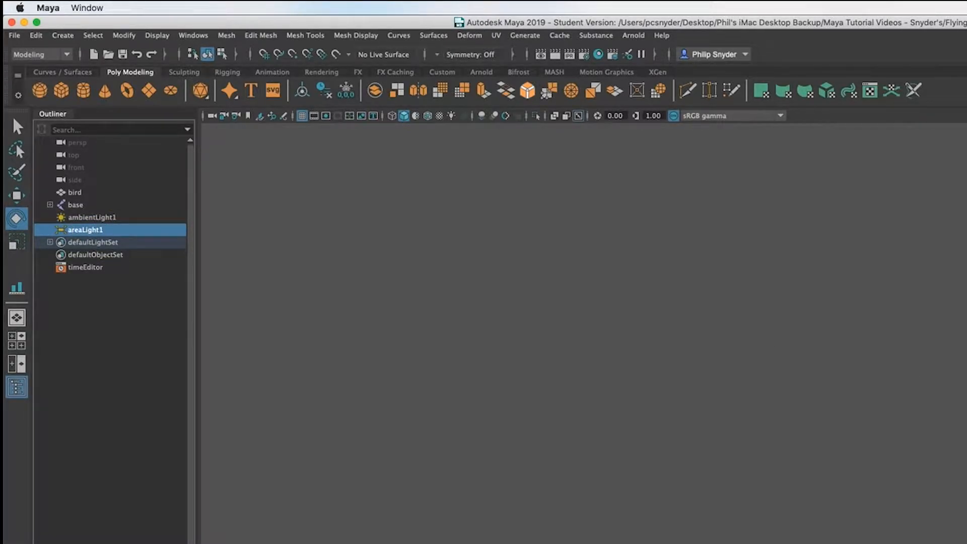
drag(854, 289, 857, 263)
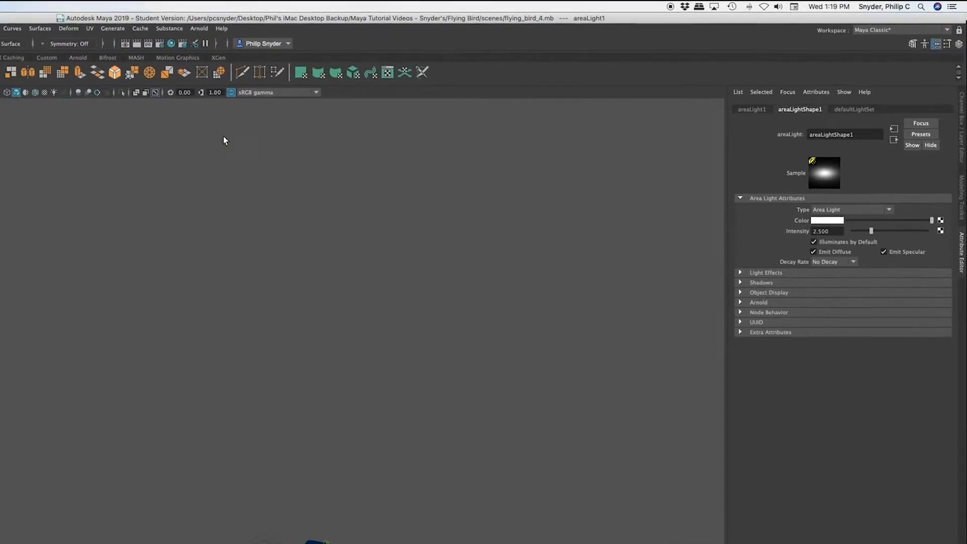
click(197, 41)
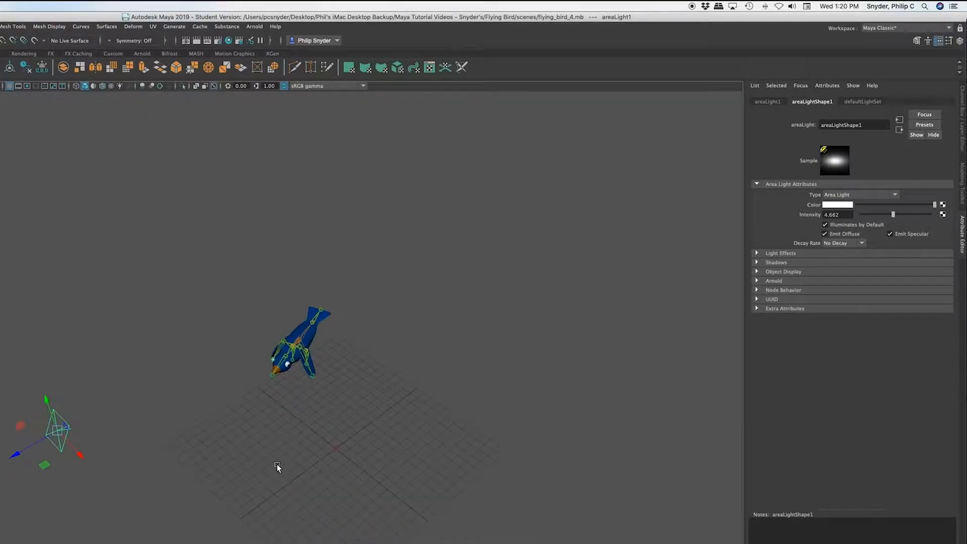
Change the type of the area light to Directional Light.
alt+drag(276, 464, 259, 434)
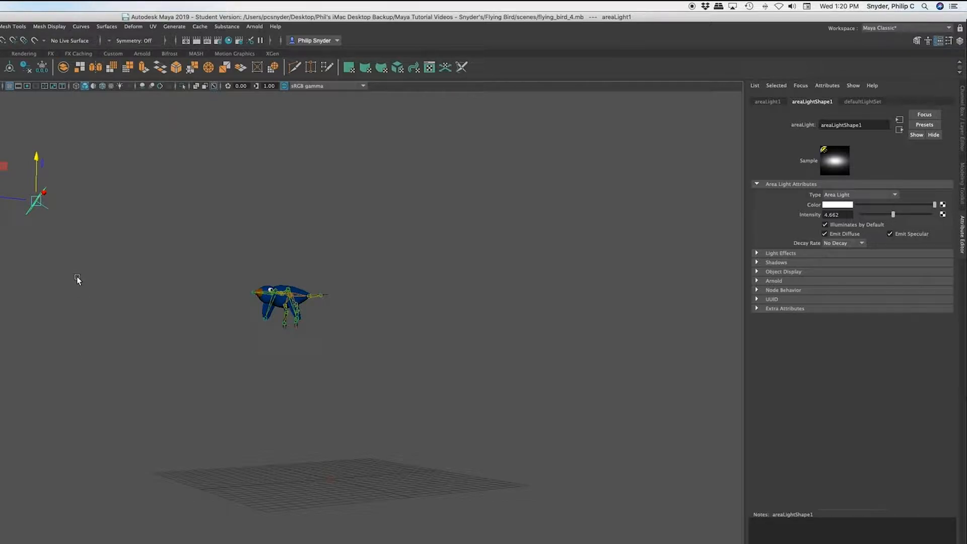
alt+drag(312, 364, 270, 351)
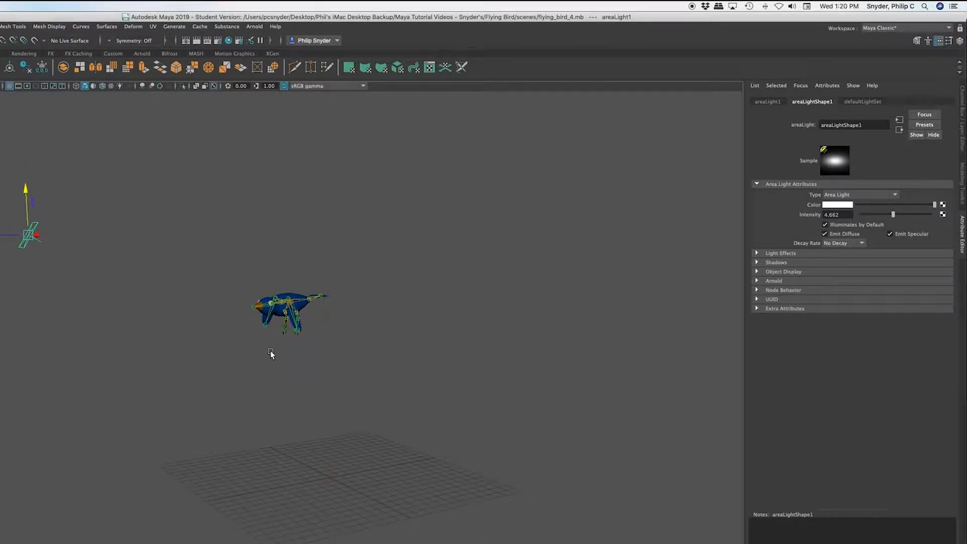
click(894, 195)
drag(896, 221, 897, 239)
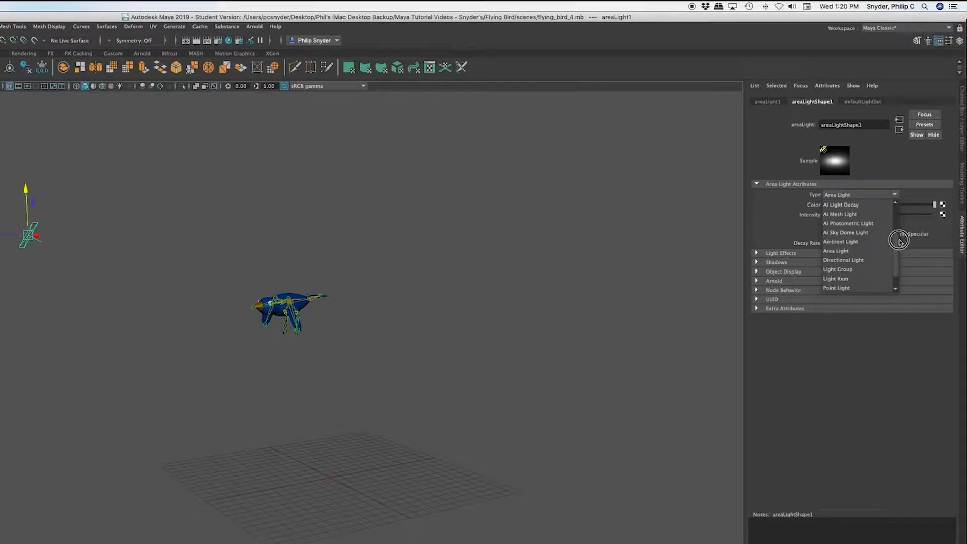
click(856, 261)
Display the viewport with scene lighting and test-render the bird at the current frame.
alt+drag(370, 375, 374, 399)
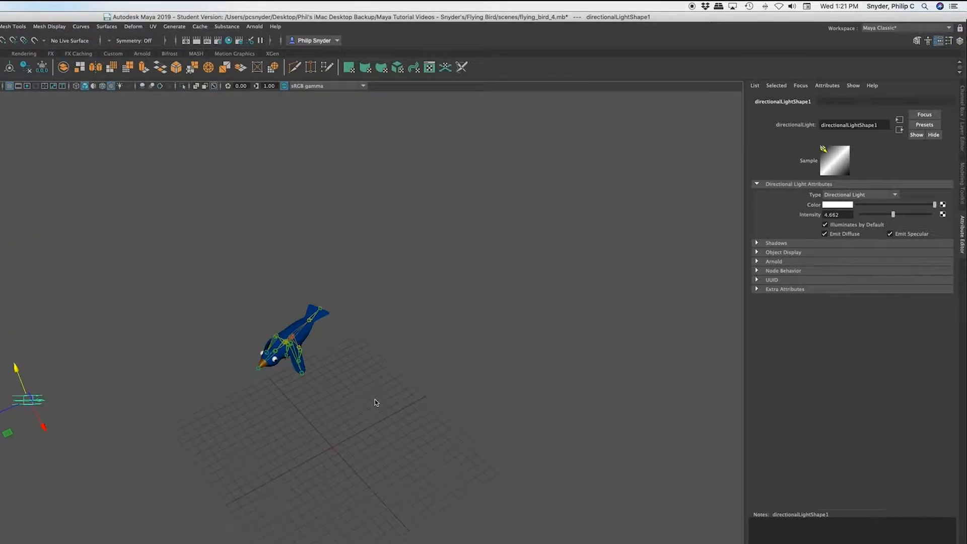
key(7)
alt+drag(374, 398, 391, 378)
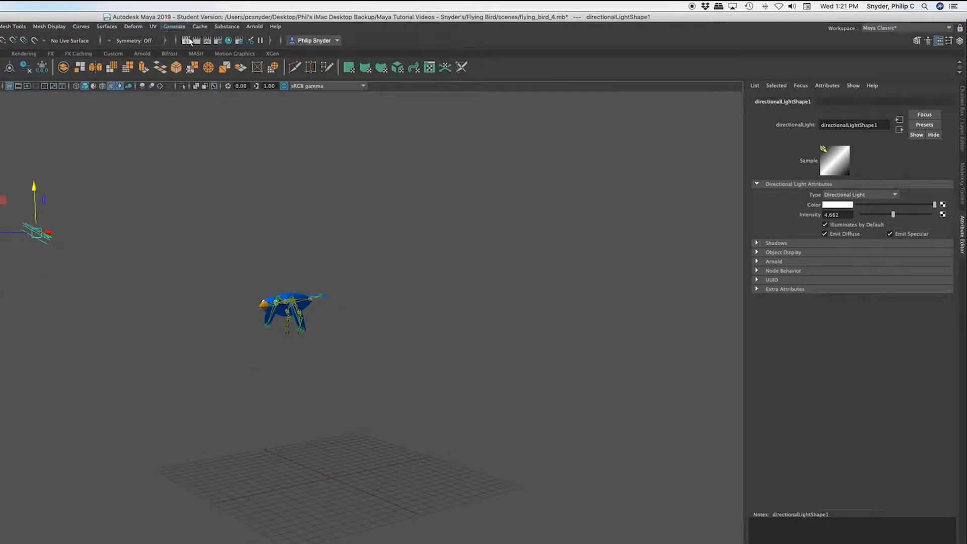
click(198, 41)
mouse_move(105, 284)
alt+middle_down()
mouse_move(106, 321)
mouse_move(107, 259)
mouse_move(100, 287)
alt+middle_up()
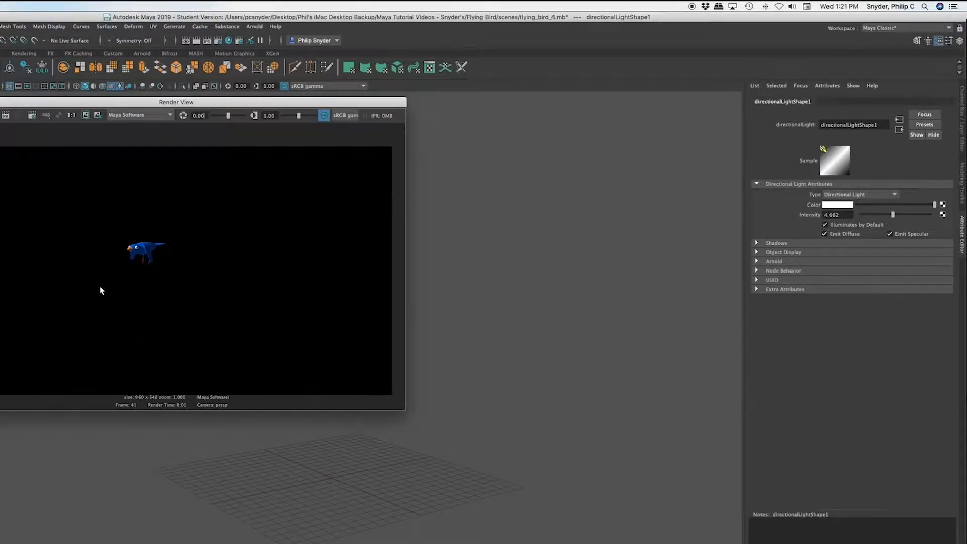
Render the bird from closer up, set the directional light's intensity to 4, and render again.
scroll(176, 302, up, 6)
alt+middle_drag(310, 289, 402, 400)
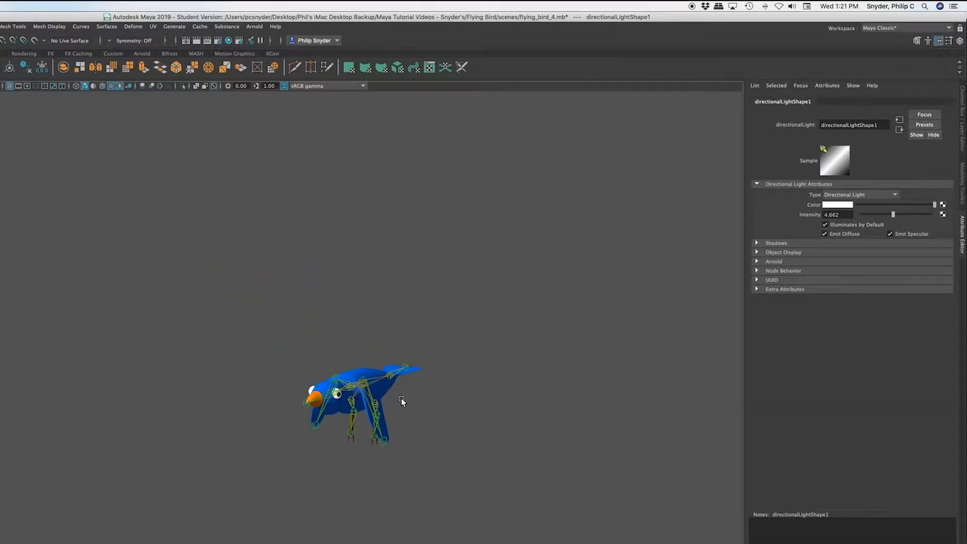
click(196, 41)
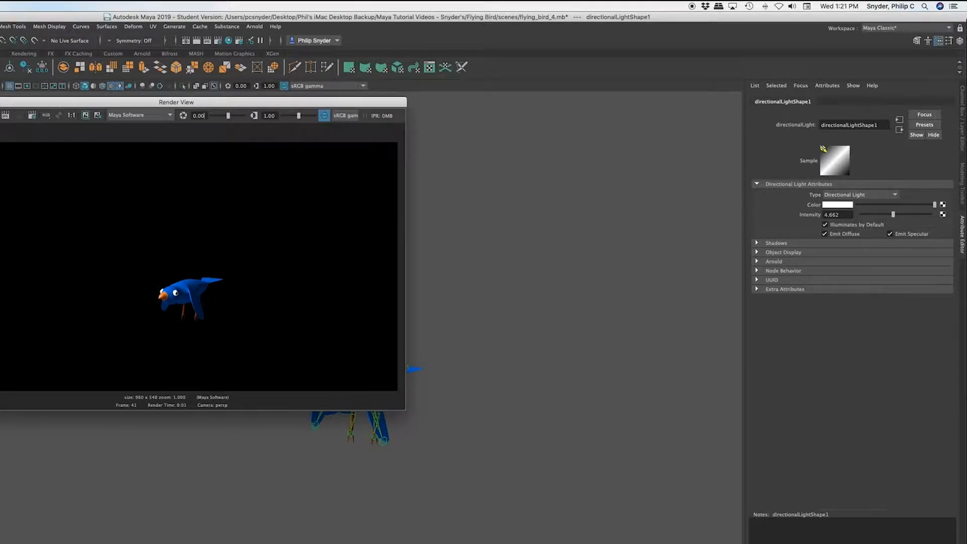
click(438, 248)
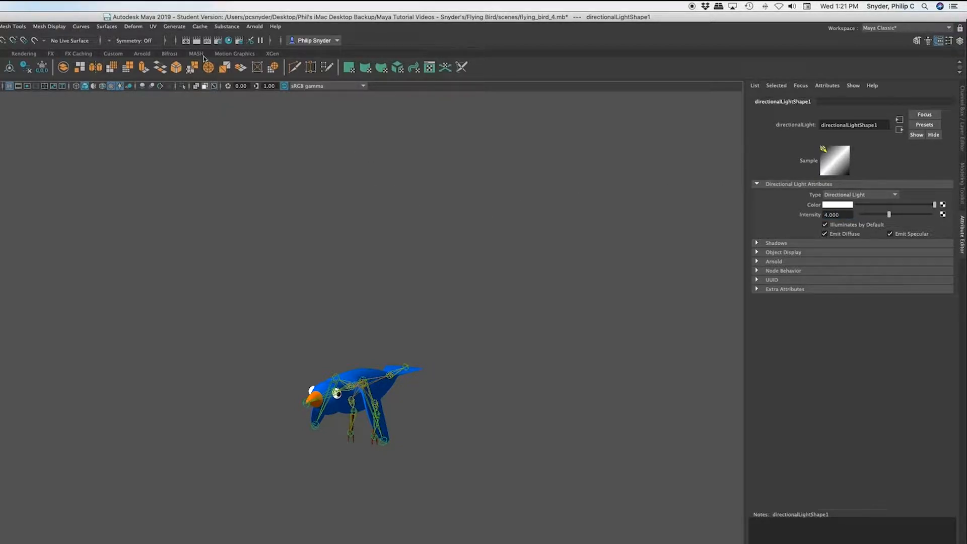
click(196, 42)
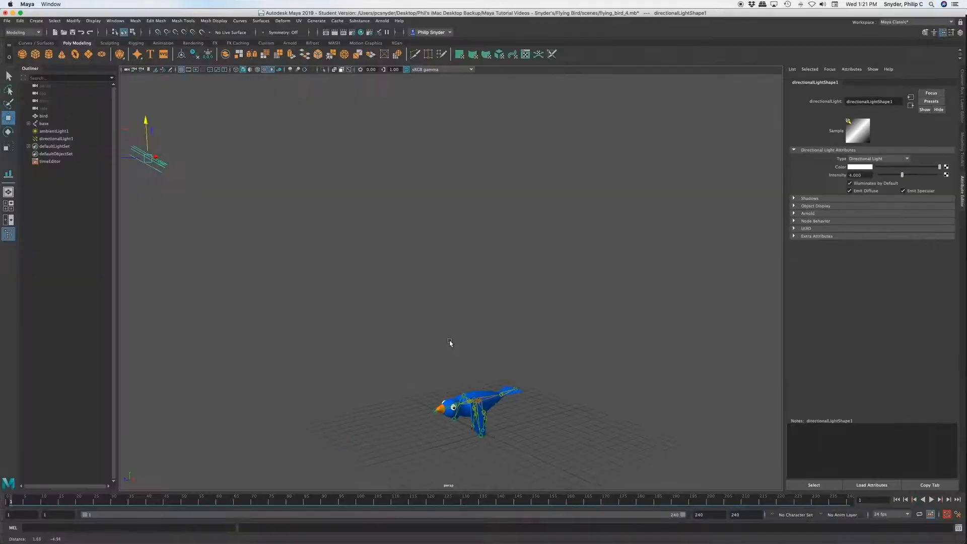
Deselect the directional light, select the persp camera, and reframe the bird above the grid.
alt+drag(450, 343, 473, 344)
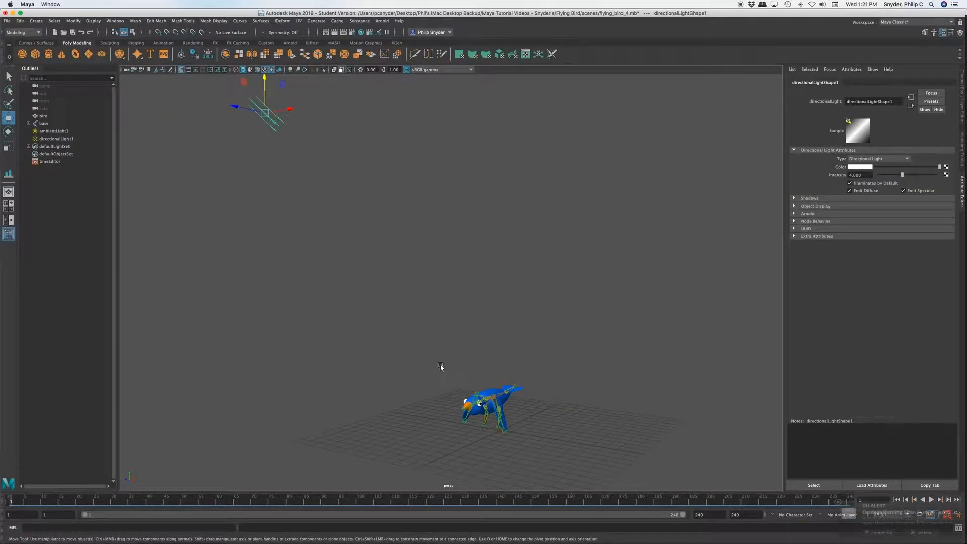
click(423, 337)
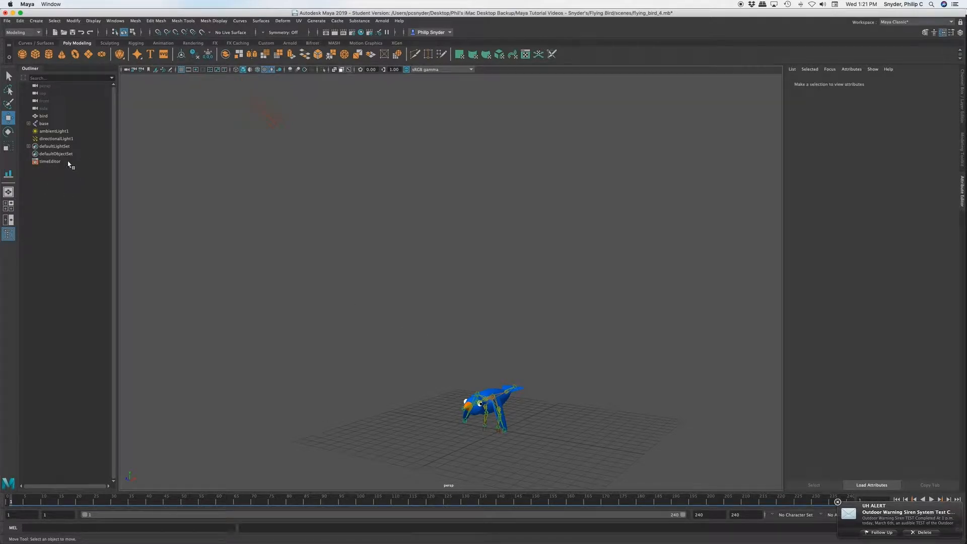
click(46, 86)
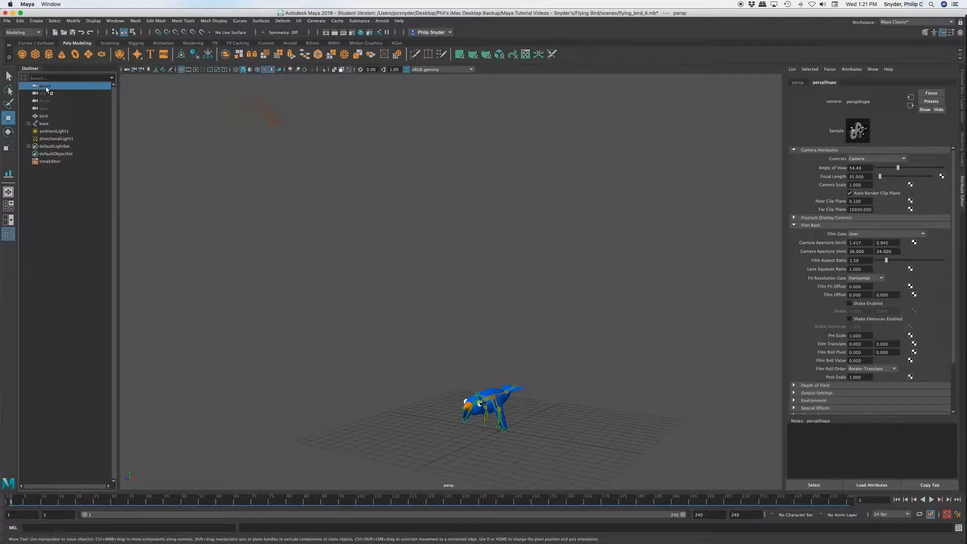
alt+drag(528, 416, 486, 406)
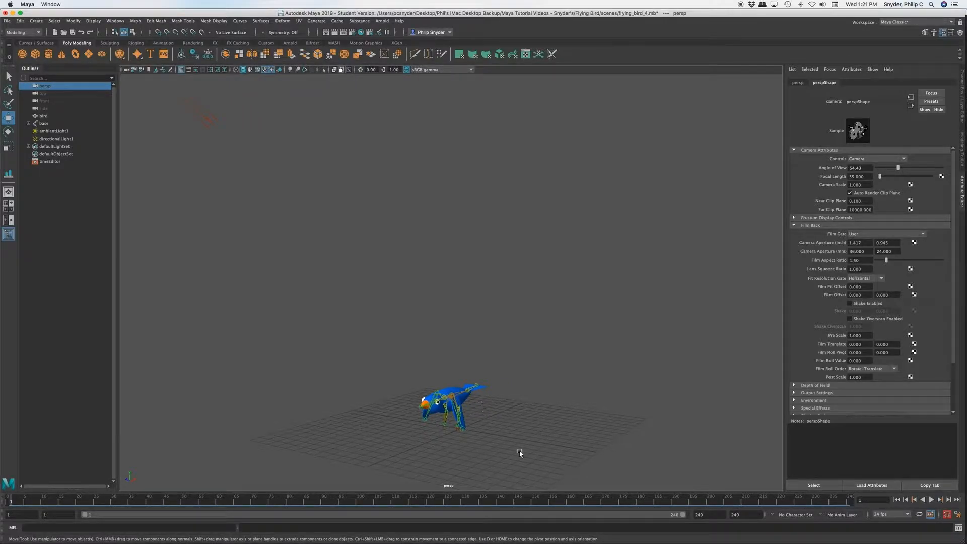
Preview the bird's flight, adjust the starting camera view, and key the persp camera at frame 1.
click(7, 498)
key(alt+v)
drag(7, 498, 709, 515)
drag(859, 503, 6, 487)
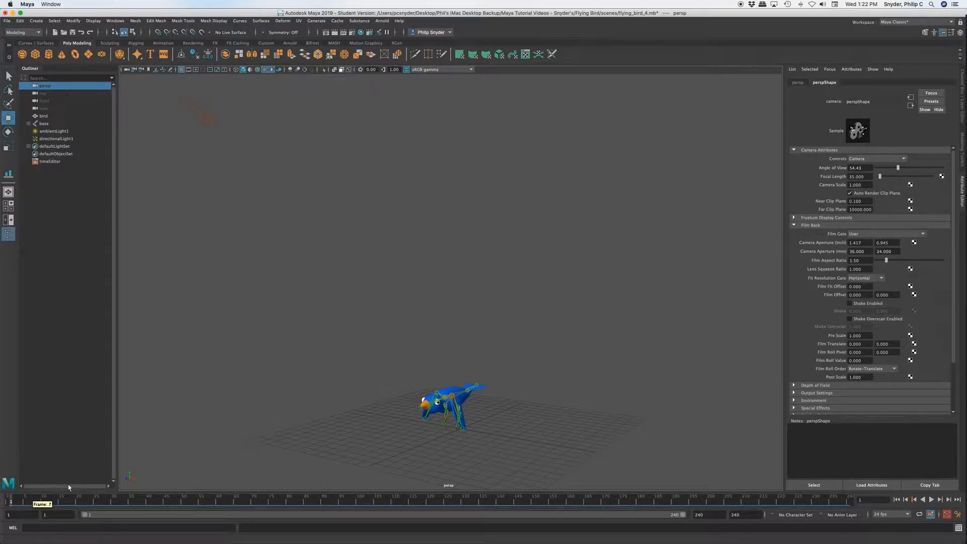
alt+drag(257, 476, 261, 468)
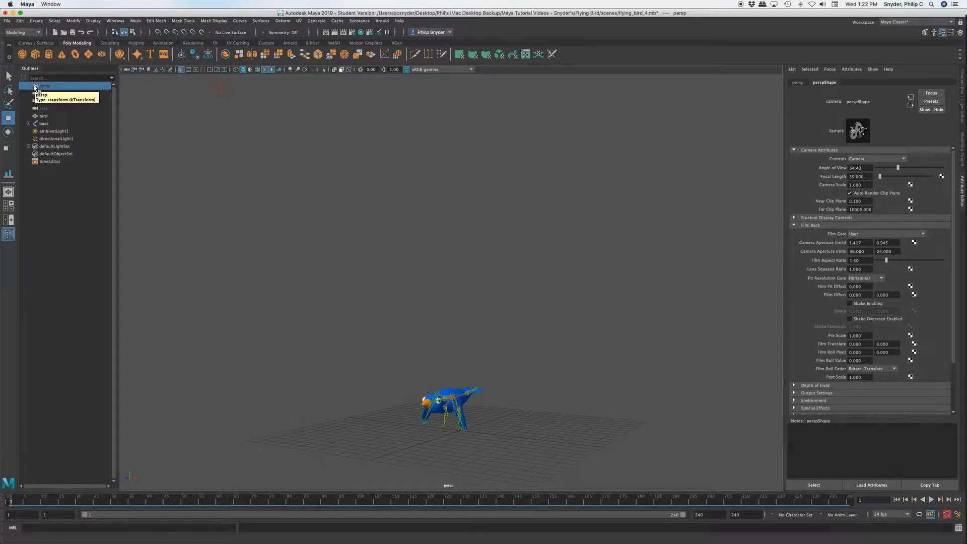
drag(37, 94, 83, 361)
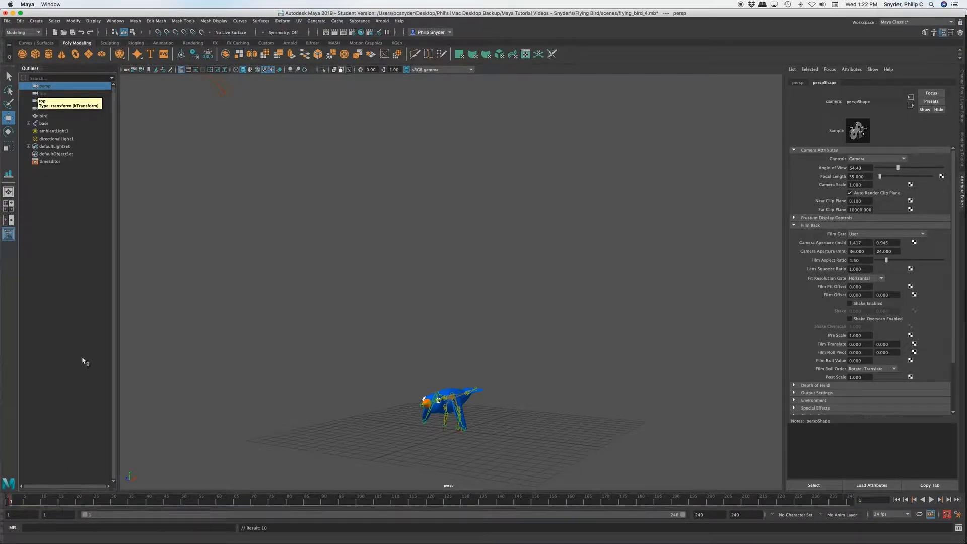
Key the persp camera at frame 100, and key a closer view of the bird at frame 130.
drag(11, 501, 302, 518)
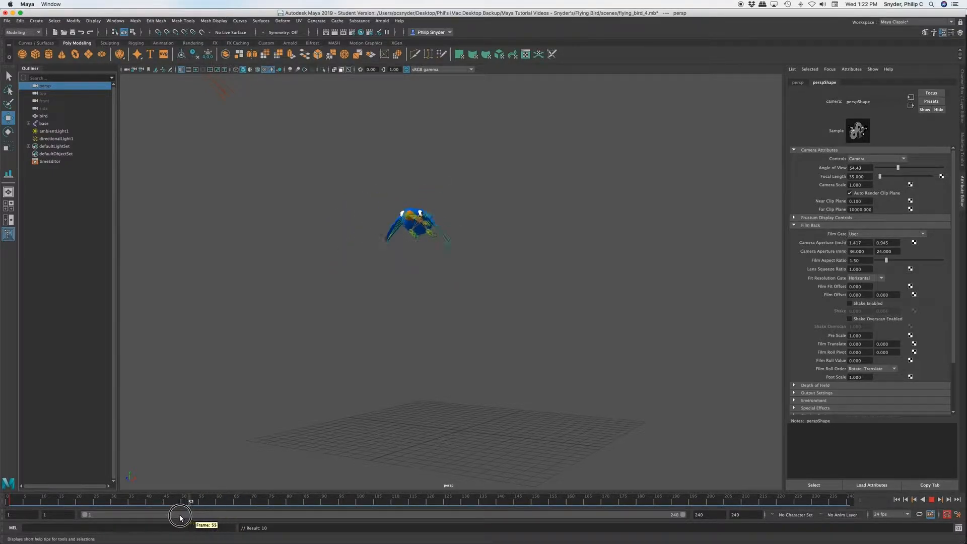
drag(181, 511, 360, 502)
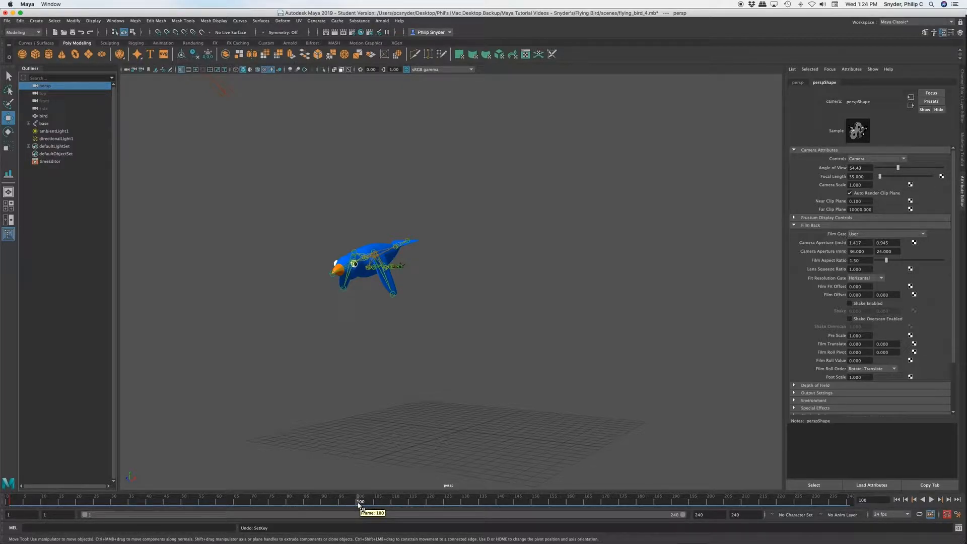
drag(358, 502, 464, 503)
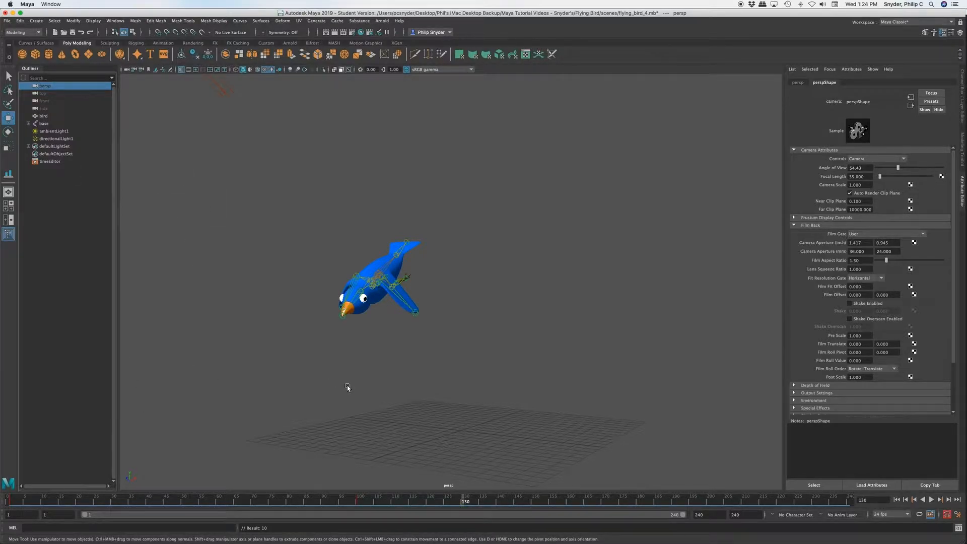
scroll(348, 387, up, 10)
alt+middle_drag(317, 376, 403, 358)
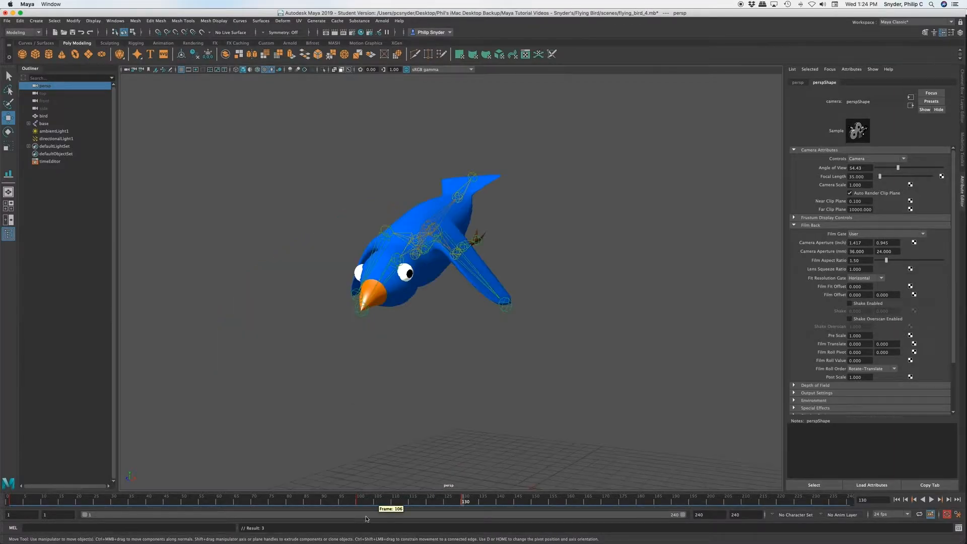
Reframe the bird near the middle of the view at frame 160 and key the persp camera there.
drag(355, 502, 537, 501)
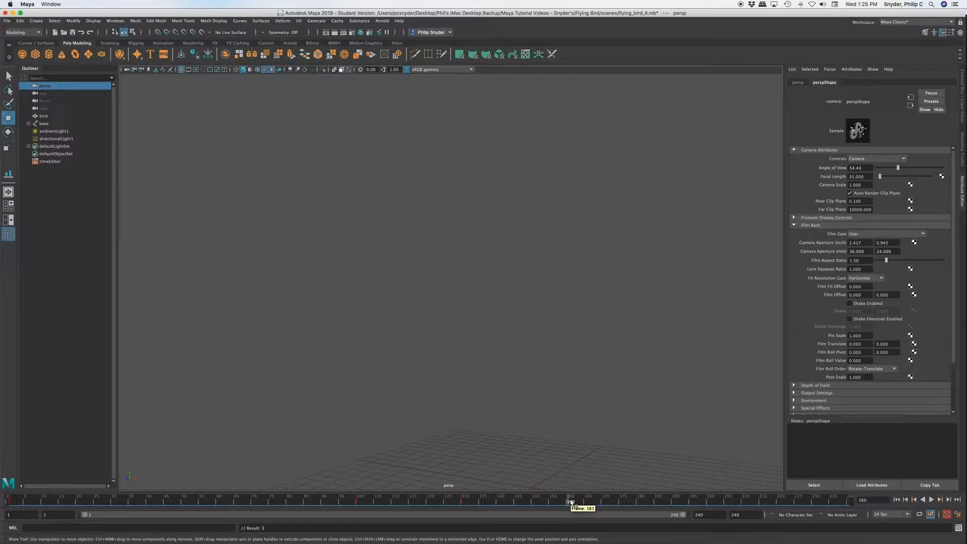
scroll(526, 390, down, 3)
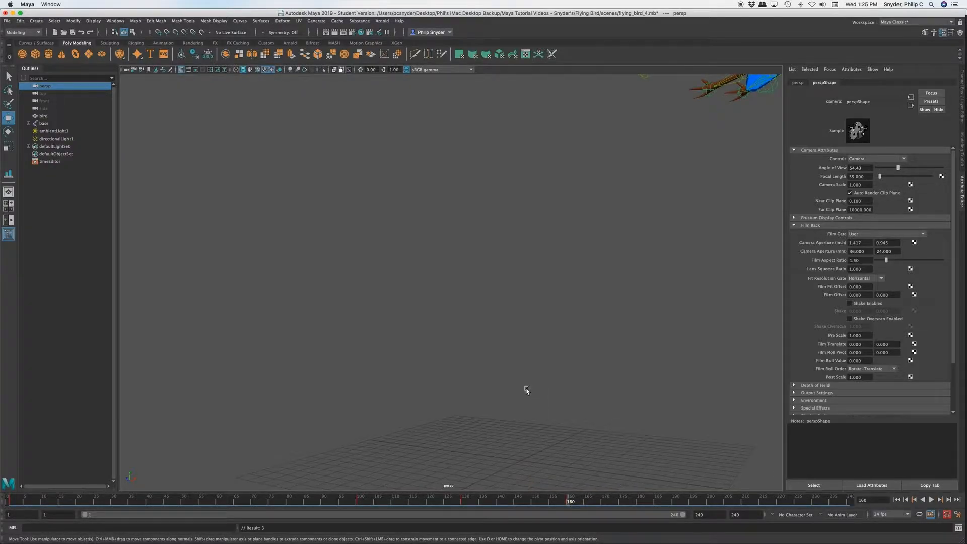
scroll(526, 391, down, 2)
alt+middle_drag(550, 370, 427, 431)
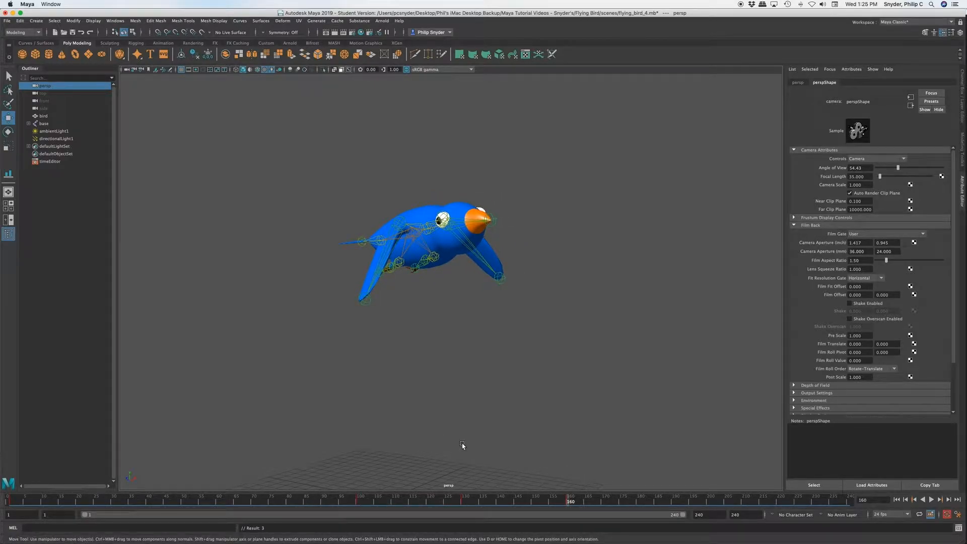
Key the persp camera at frame 240 with the view shifted so the bird is out of frame.
key(alt+v)
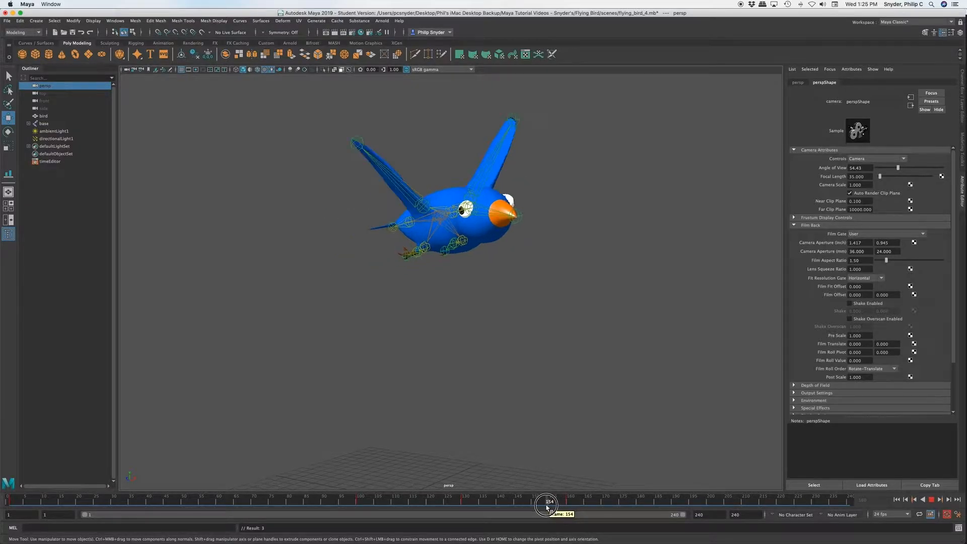
drag(545, 505, 854, 502)
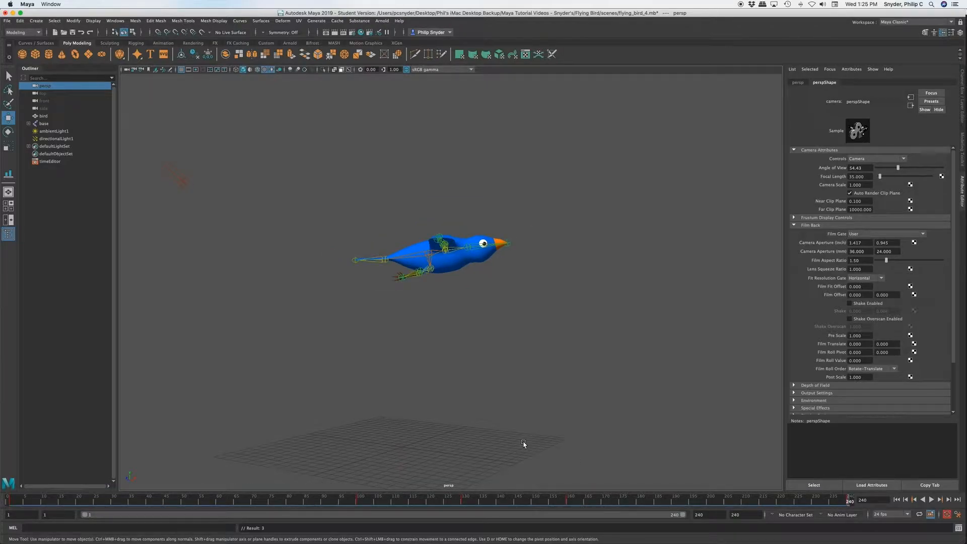
alt+middle_drag(423, 427, 657, 354)
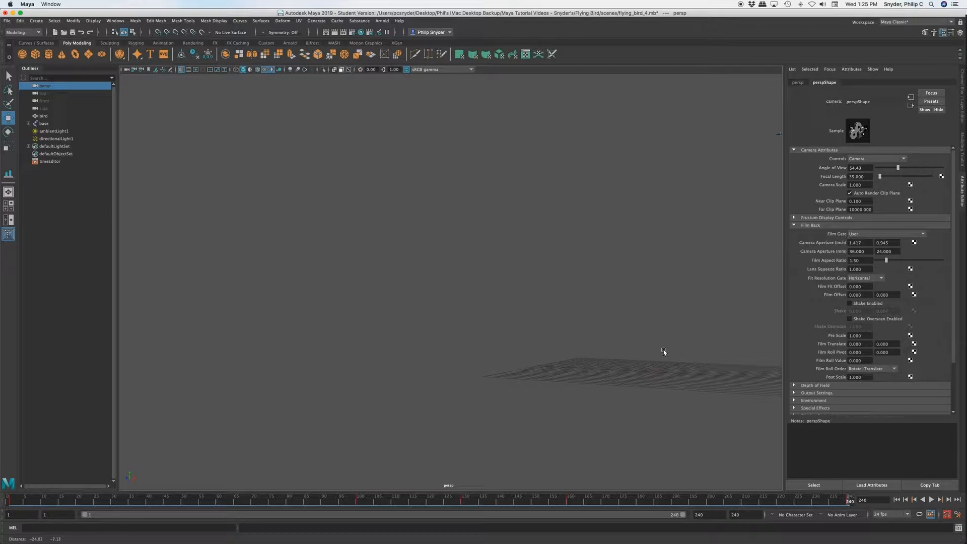
Play back the camera animation to check how it follows the bird's flight.
click(930, 499)
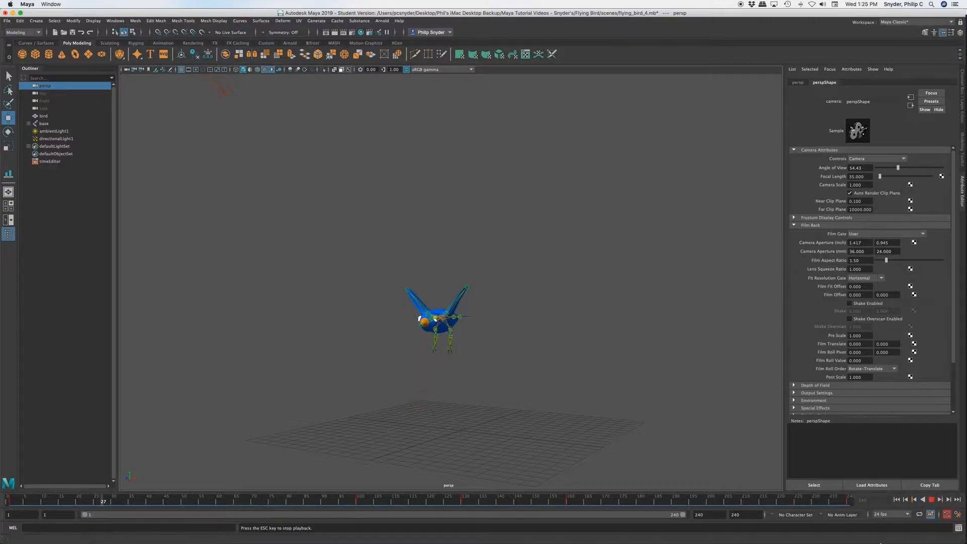
click(932, 500)
click(775, 501)
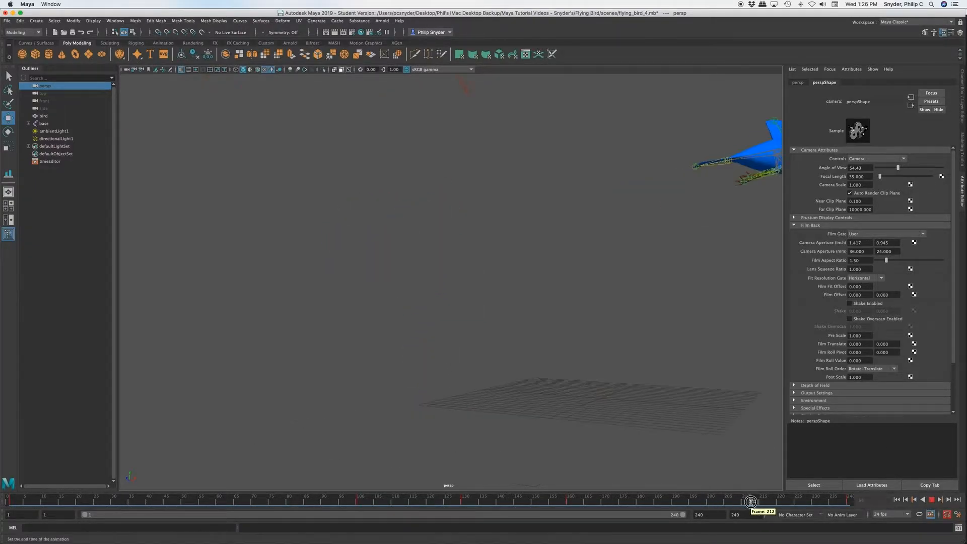
Reposition the persp camera at frame 160 so the bird sits left of centre, re-key it, and play back the animation.
drag(776, 501, 568, 506)
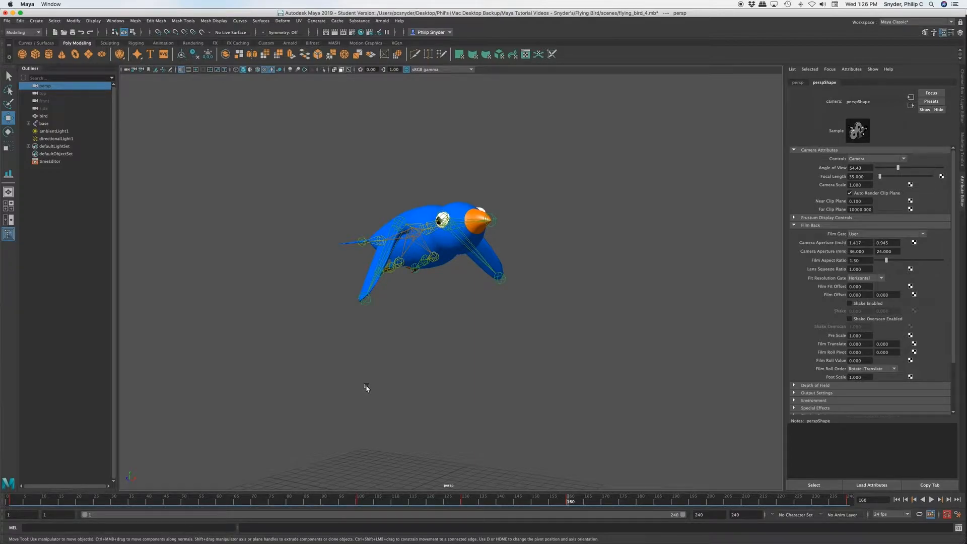
alt+middle_drag(366, 388, 322, 389)
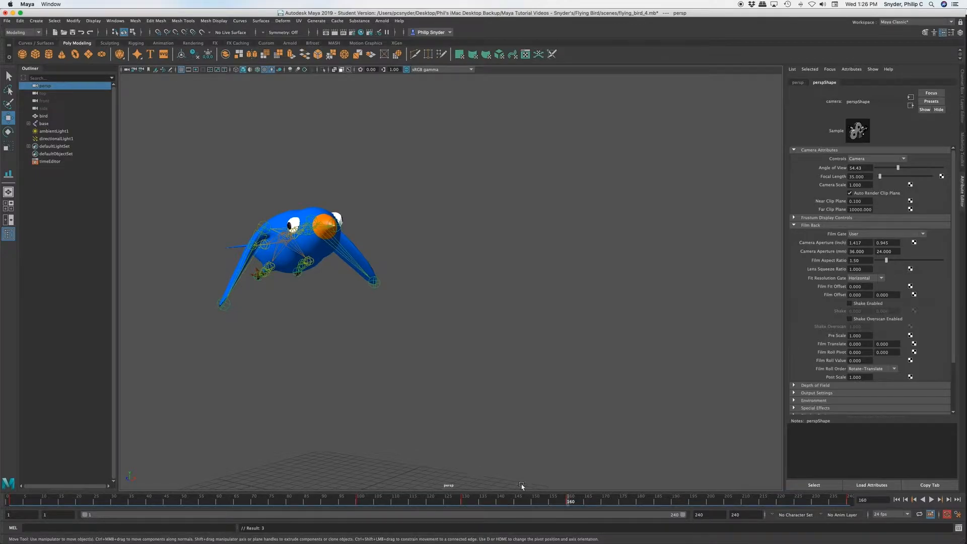
drag(515, 503, 846, 499)
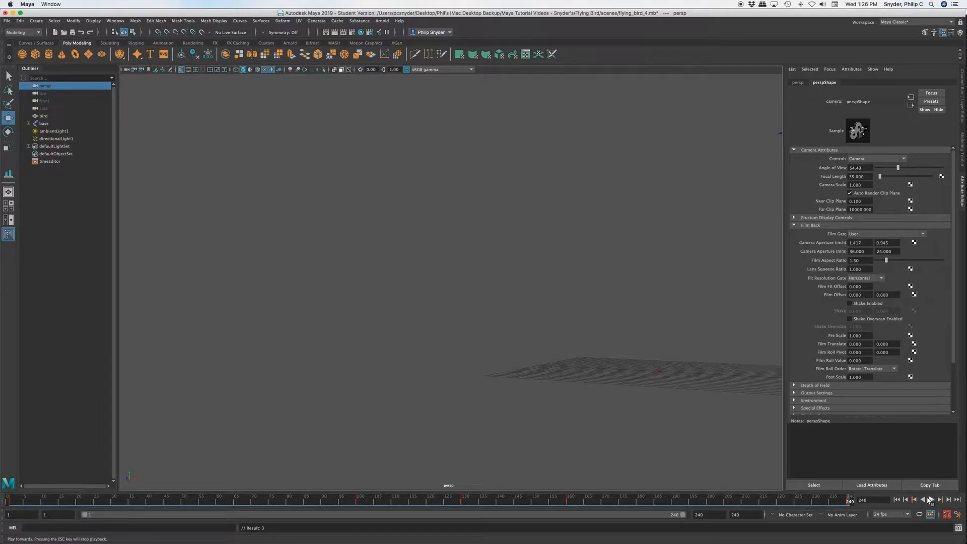
click(931, 500)
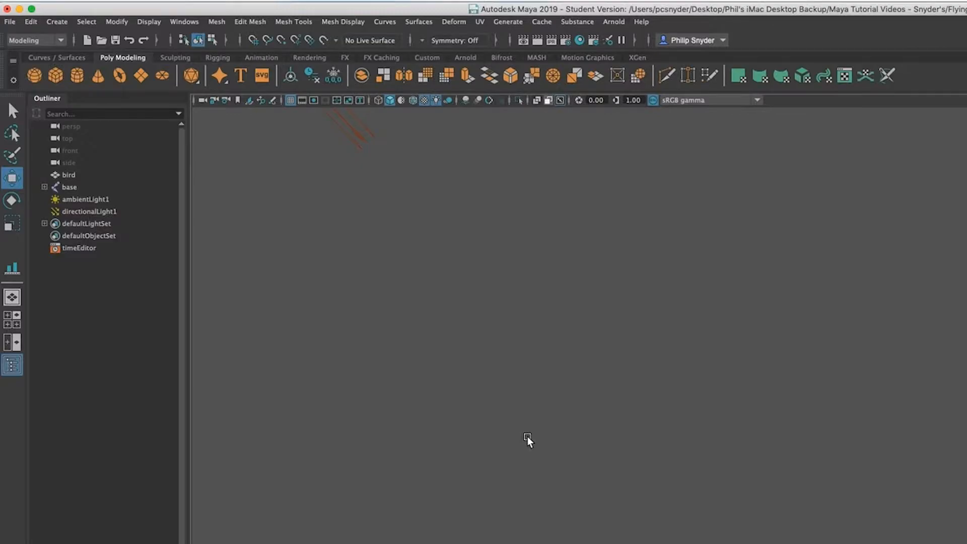
Open the render settings and set the output image format to PNG.
click(565, 40)
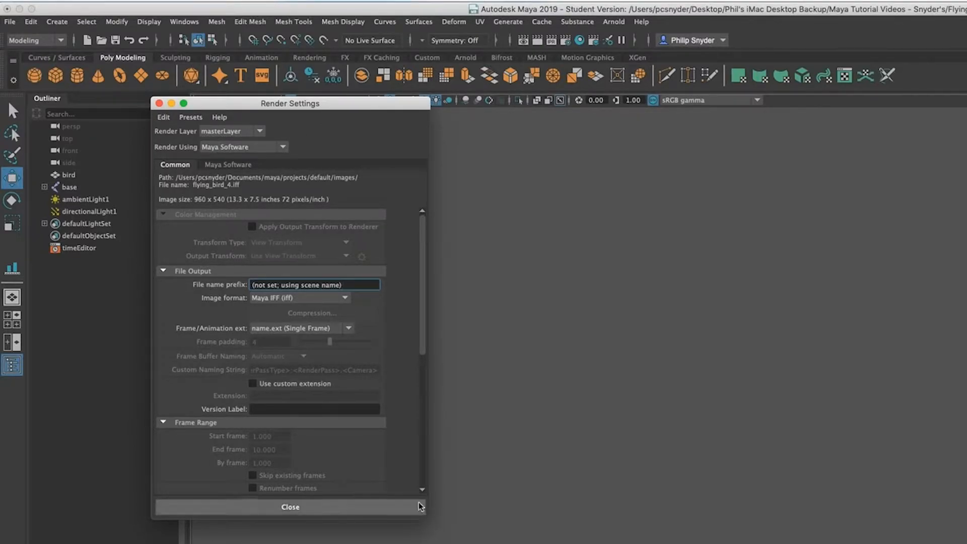
click(344, 299)
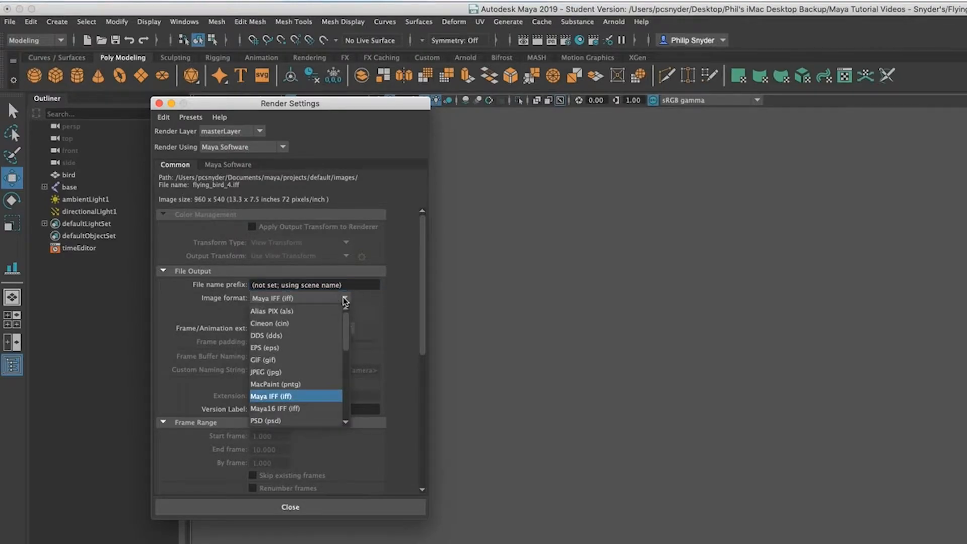
drag(347, 330, 347, 355)
click(320, 385)
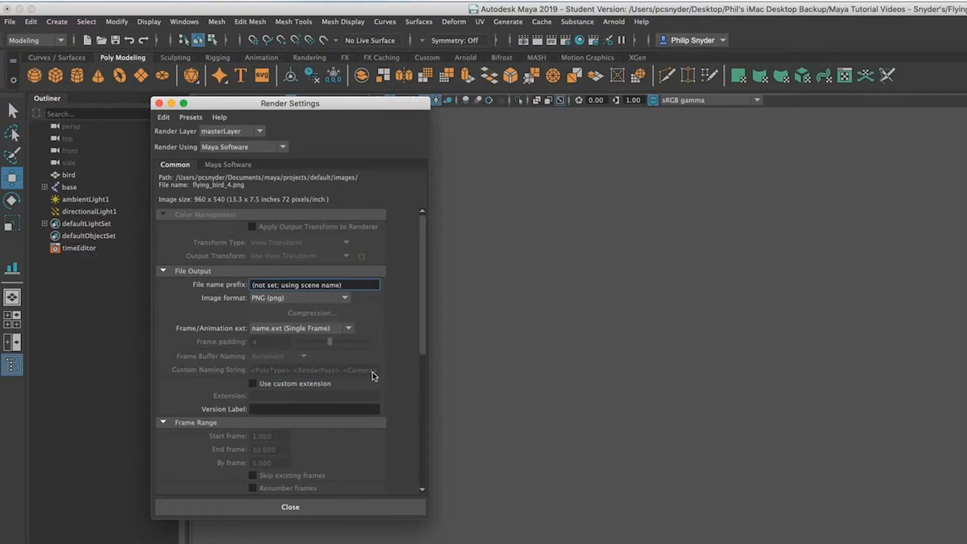
Set the frame/animation extension to name.#.ext and the end frame to 240.
click(349, 330)
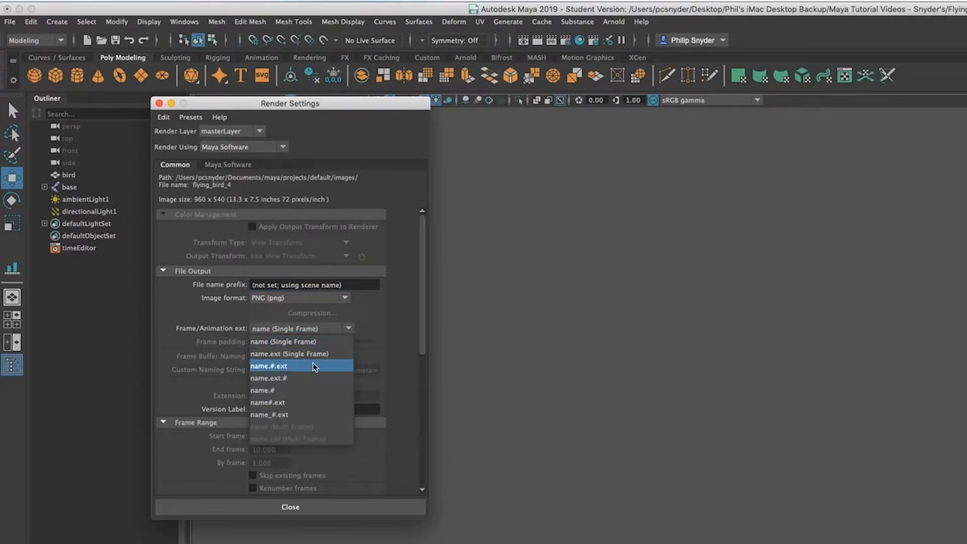
click(316, 367)
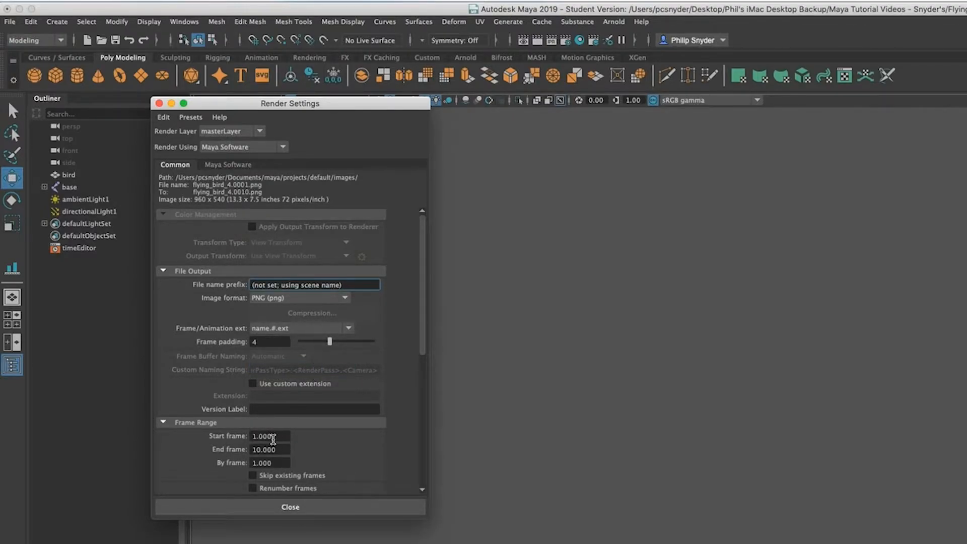
click(283, 450)
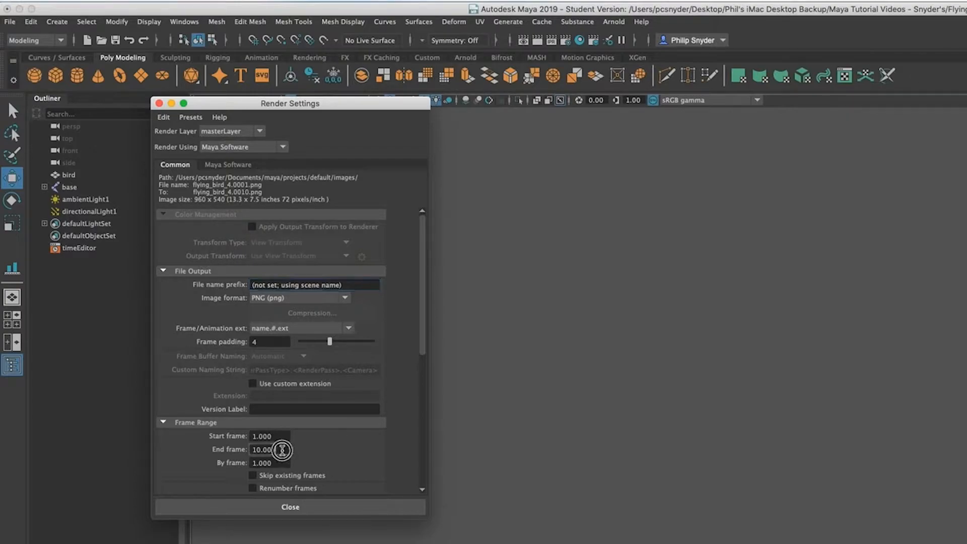
text(240)
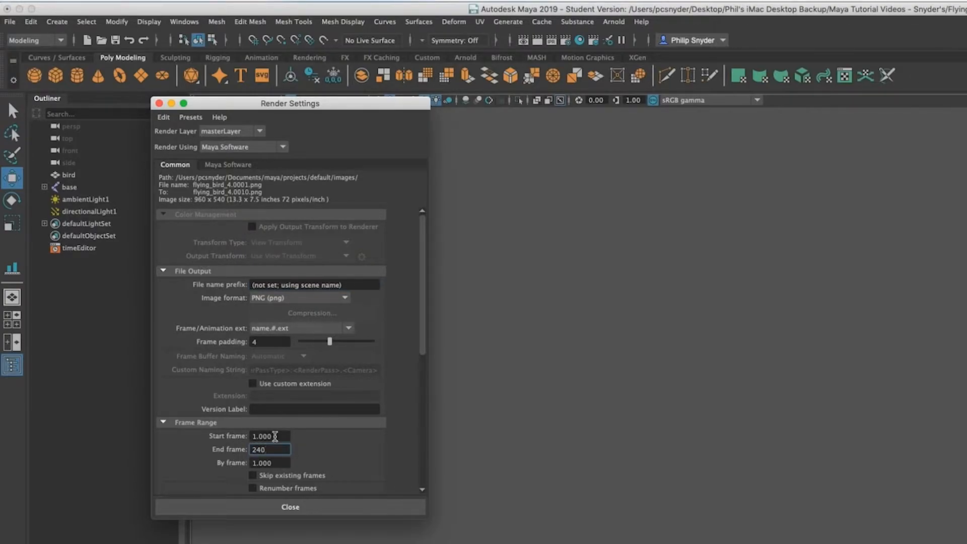
Set the render image size to a width of 1280 and a height of 720 pixels.
scroll(345, 455, down, 3)
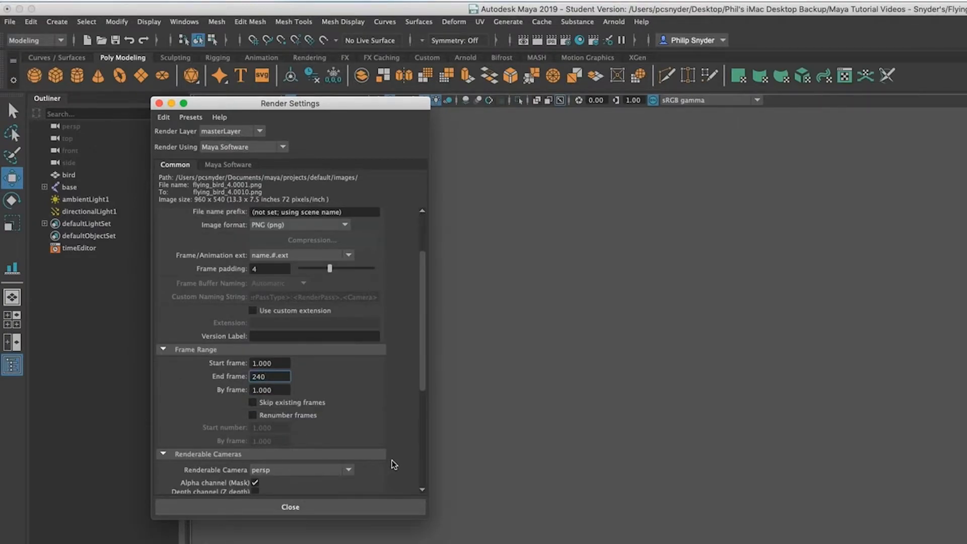
scroll(391, 463, down, 3)
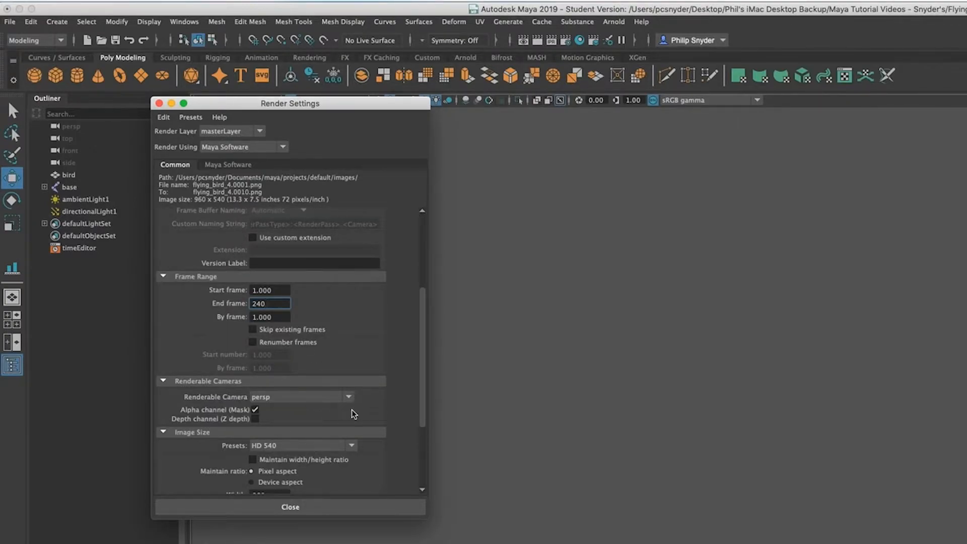
scroll(385, 427, down, 3)
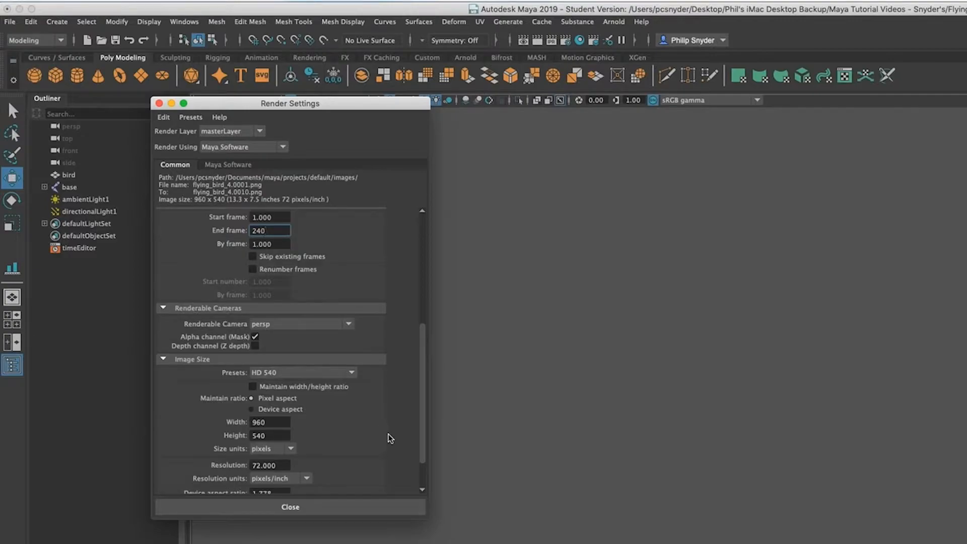
click(271, 422)
text(19)
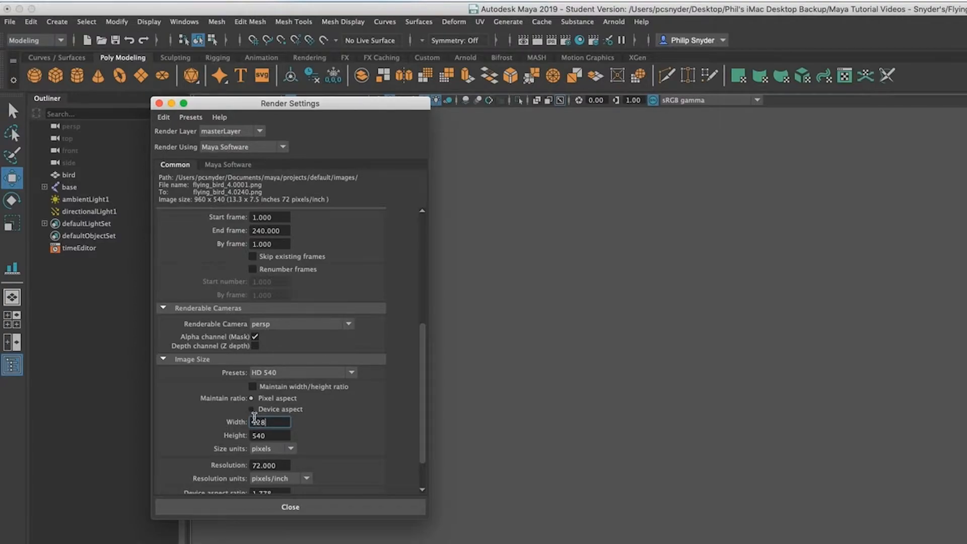
key(Tab)
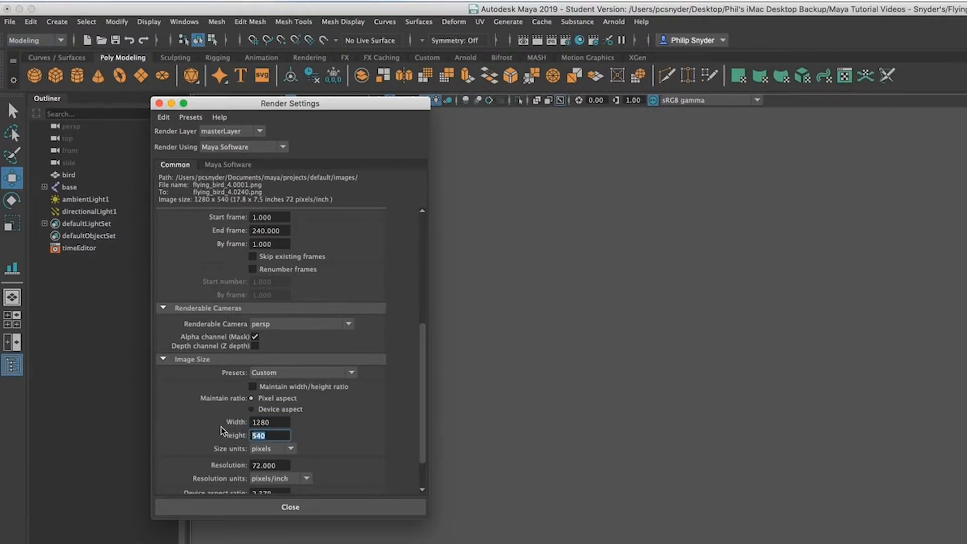
text(720)
key(Tab)
scroll(412, 471, down, 3)
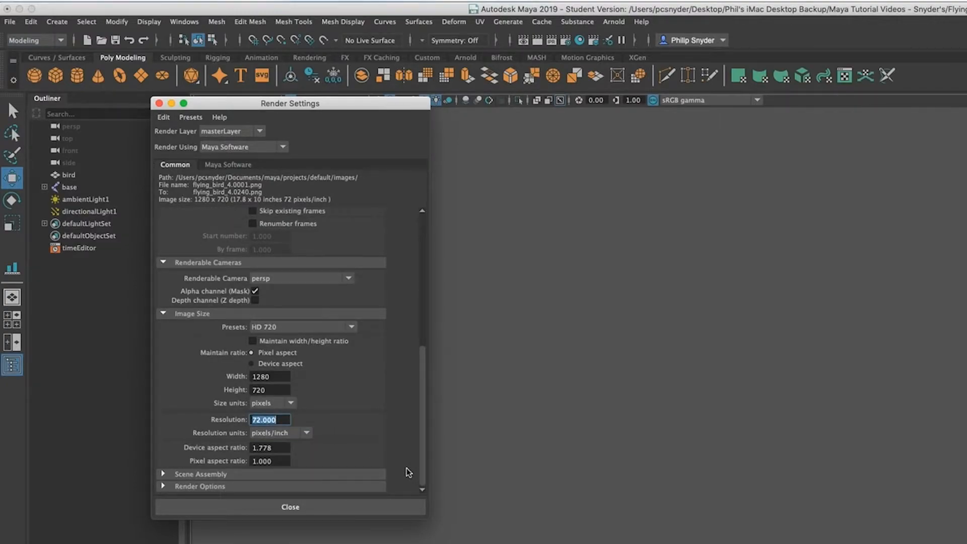
scroll(385, 466, up, 10)
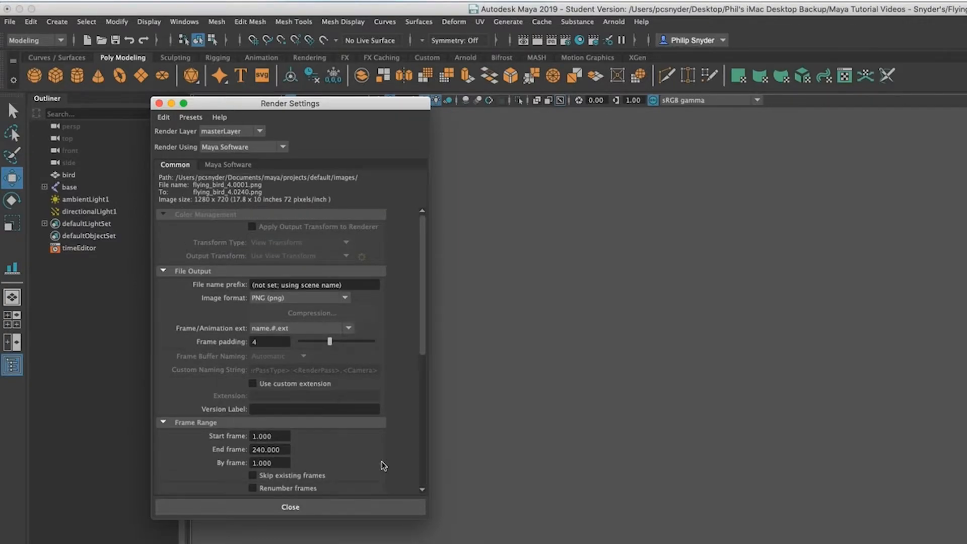
Set the Maya Software renderer's edge anti-aliasing to High quality, check the raytracing options, and close the render settings.
drag(424, 345, 411, 308)
click(244, 166)
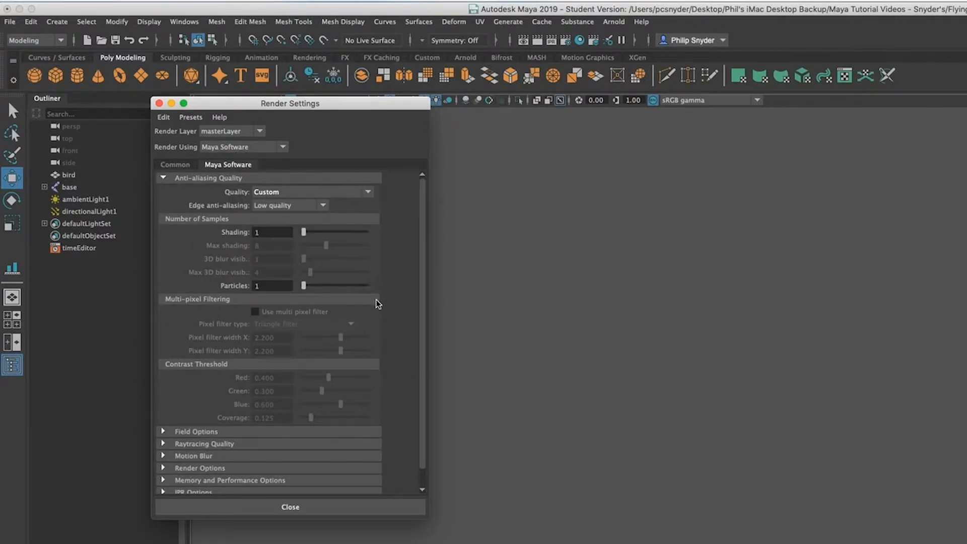
click(323, 205)
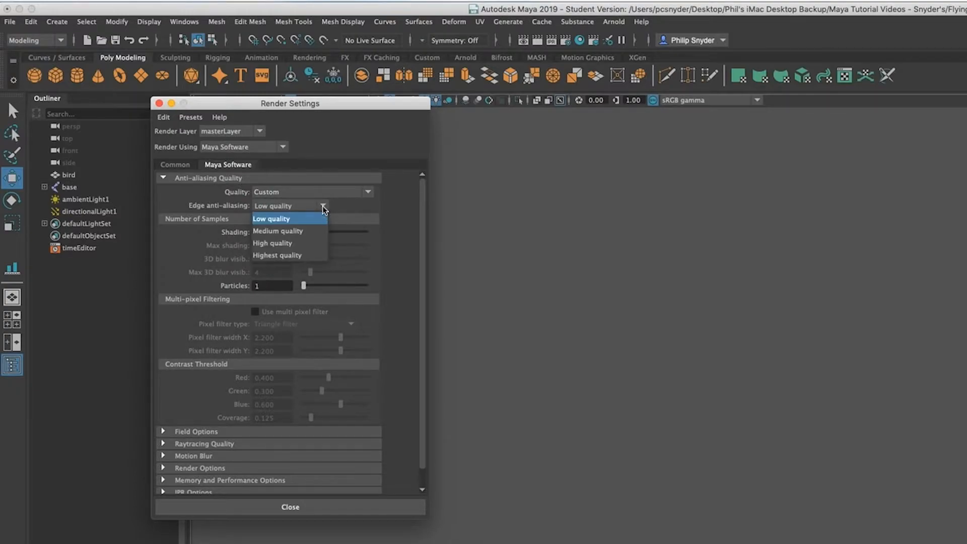
click(318, 243)
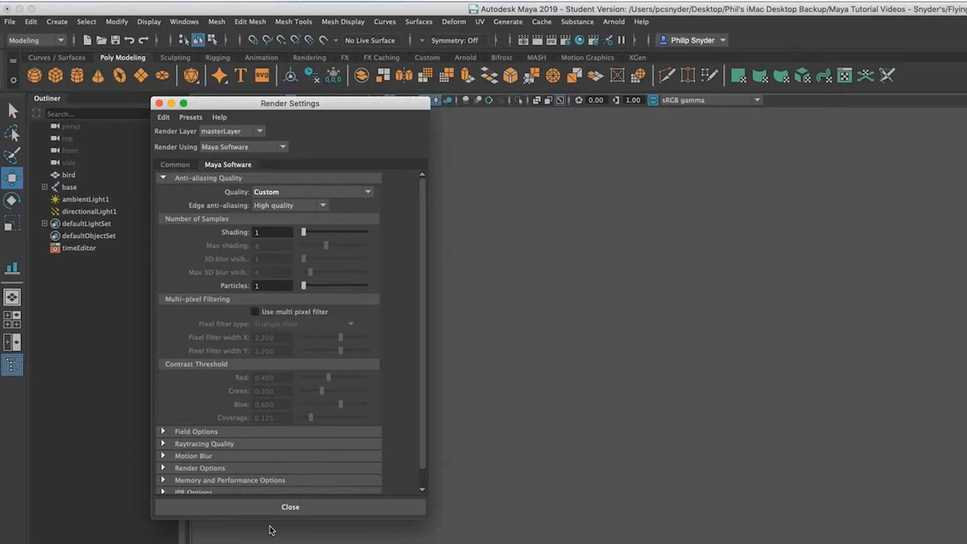
scroll(425, 465, down, 2)
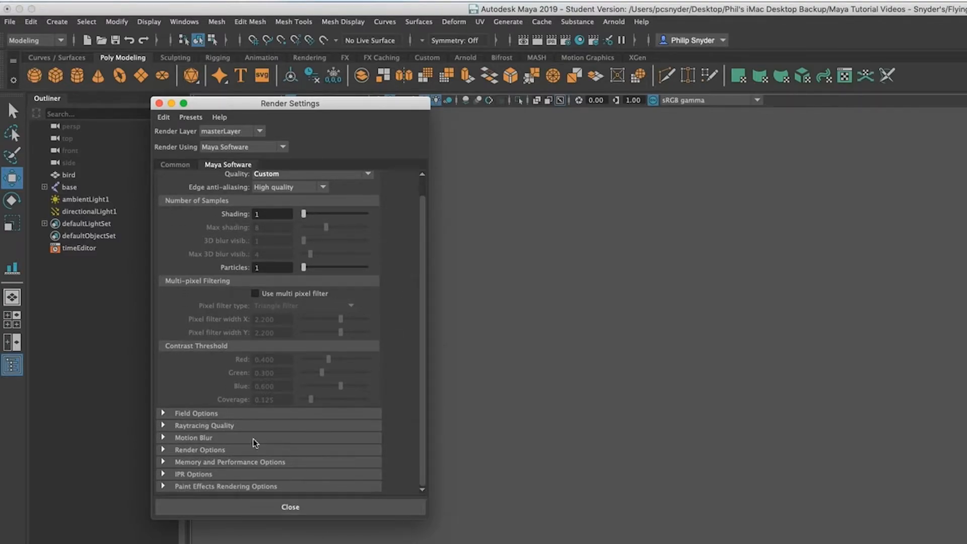
click(164, 426)
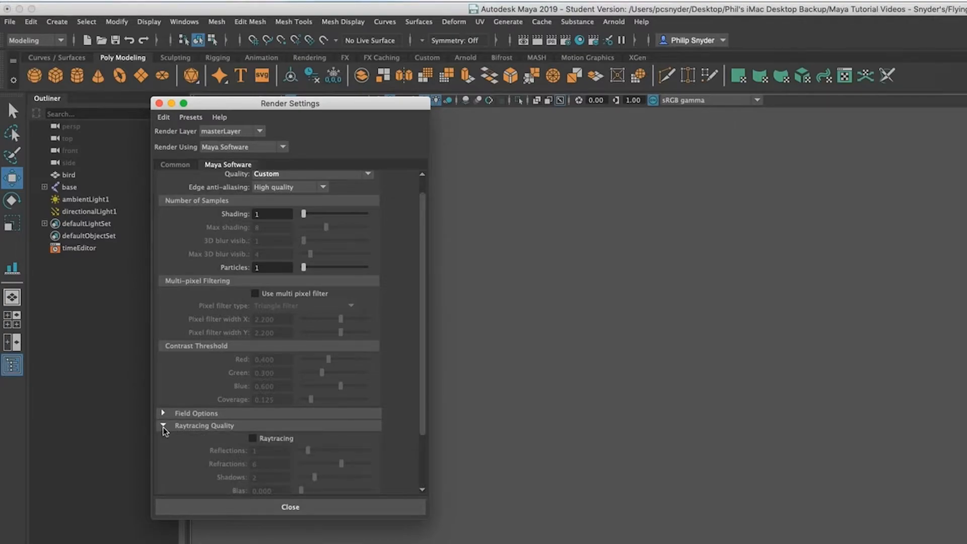
click(163, 426)
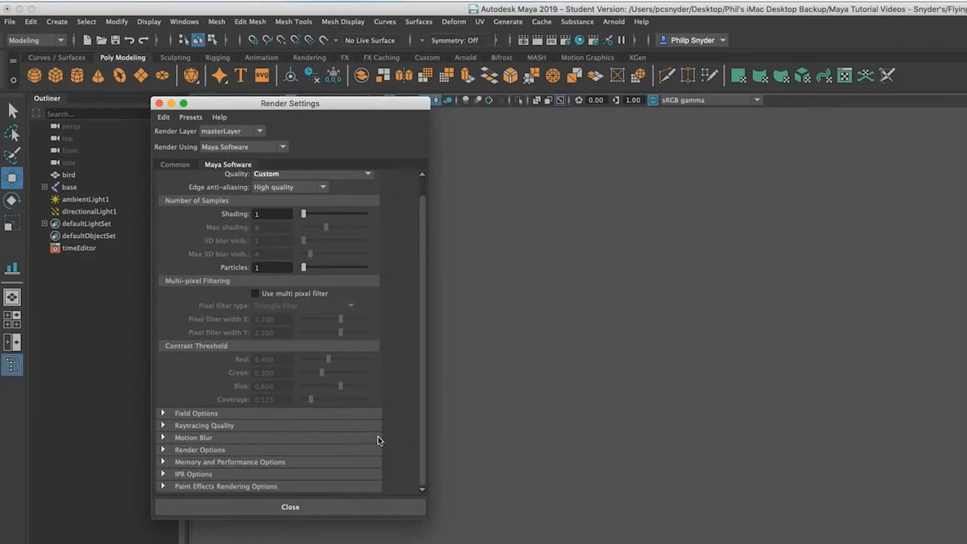
scroll(422, 448, up, 2)
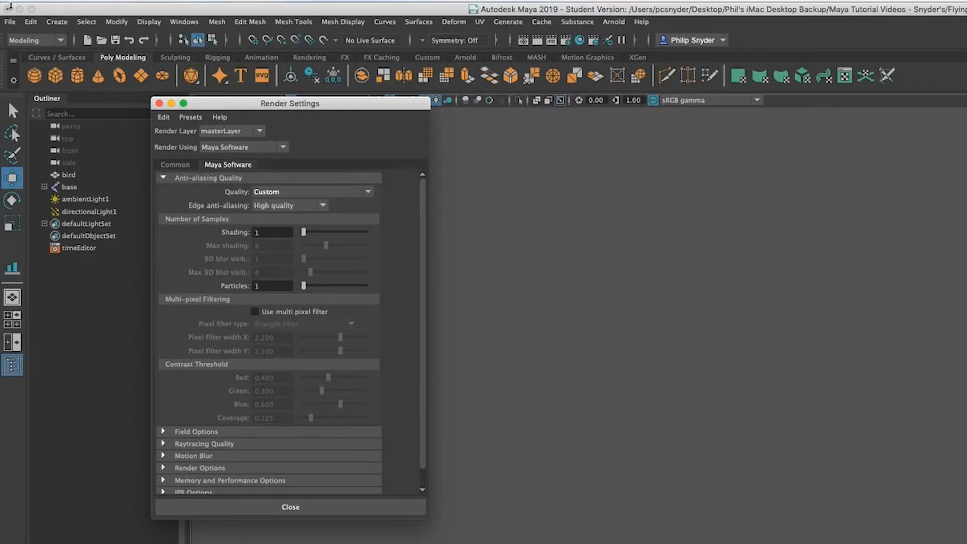
click(159, 103)
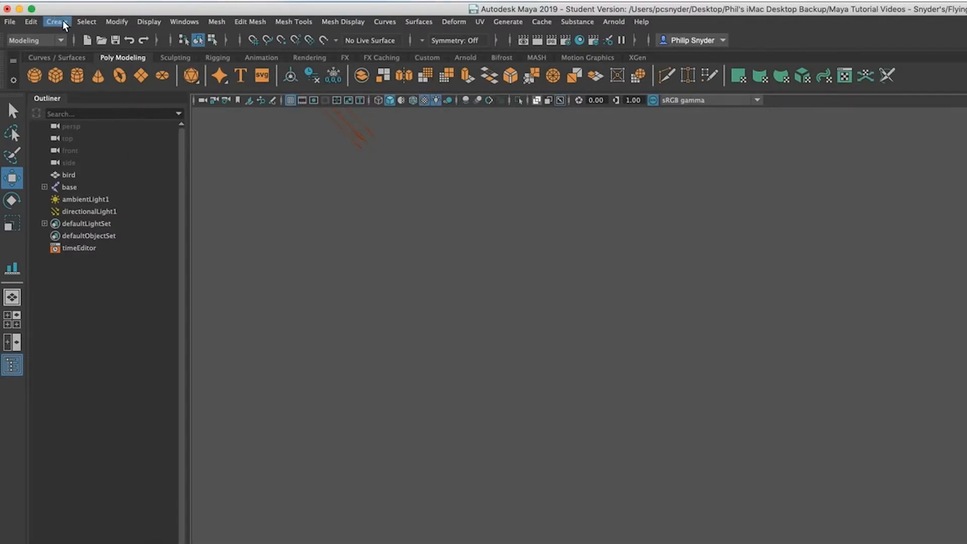
Switch to the Rendering menu set and batch render the animation, accepting the student version notice.
click(63, 39)
click(47, 103)
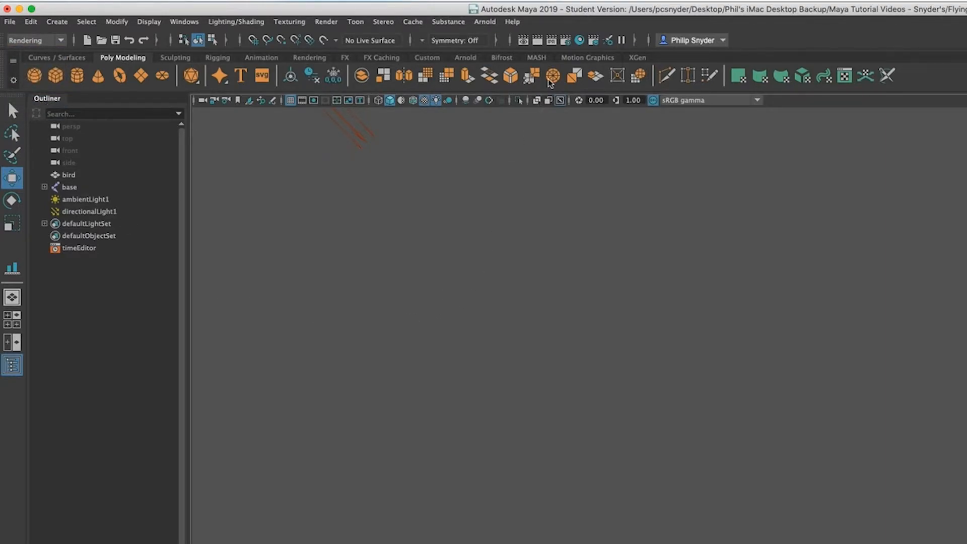
click(331, 23)
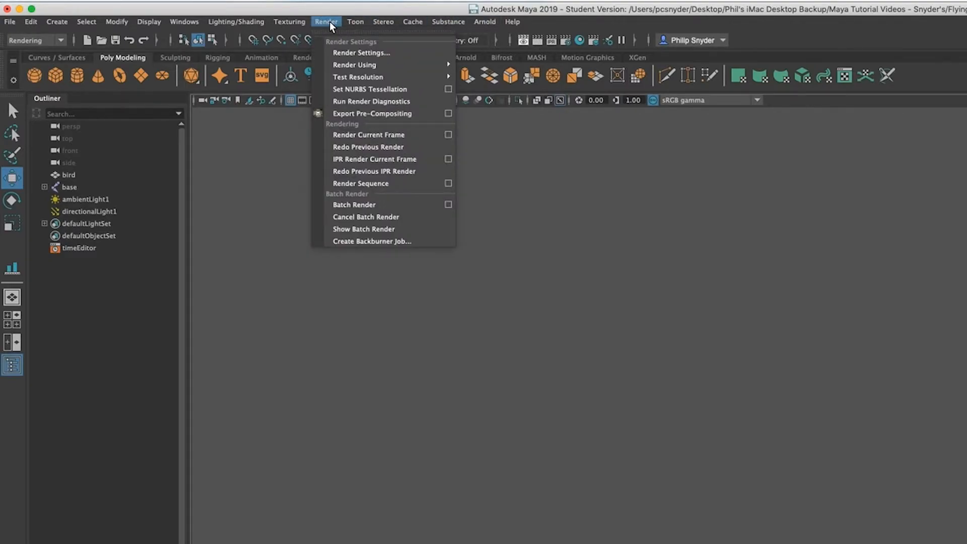
click(375, 205)
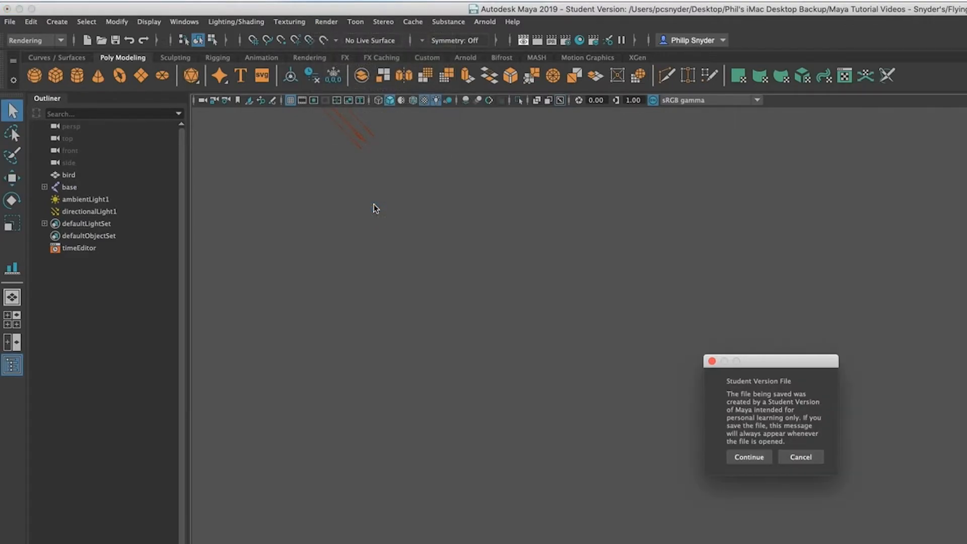
click(751, 458)
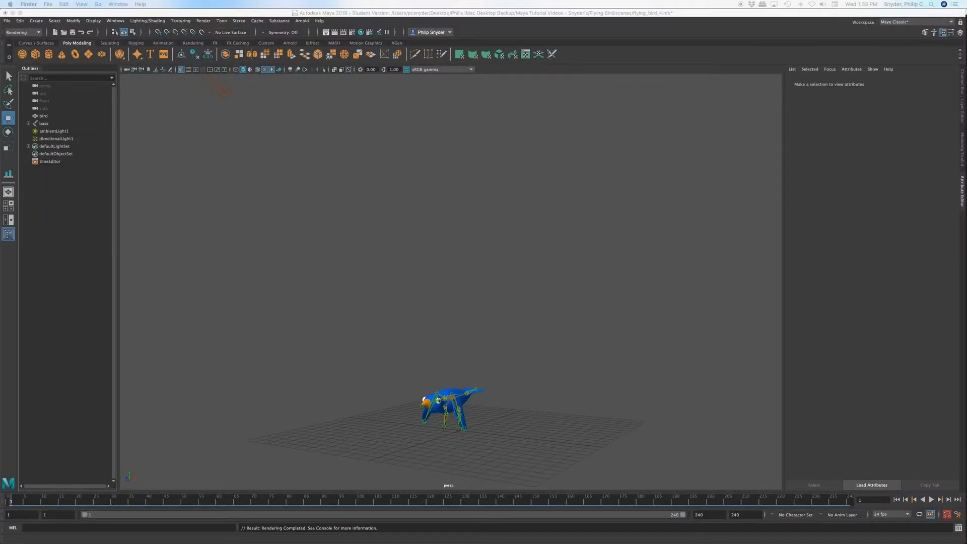
Preview rendered frames flying_bird_4.0001.png and 0022 through 0027 in the project's images folder in Finder.
drag(271, 65, 357, 105)
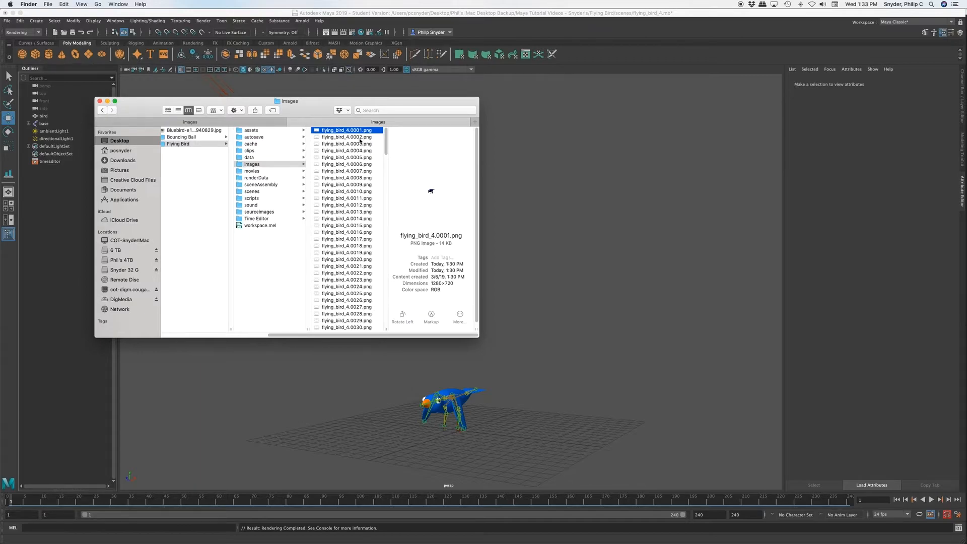
key(space)
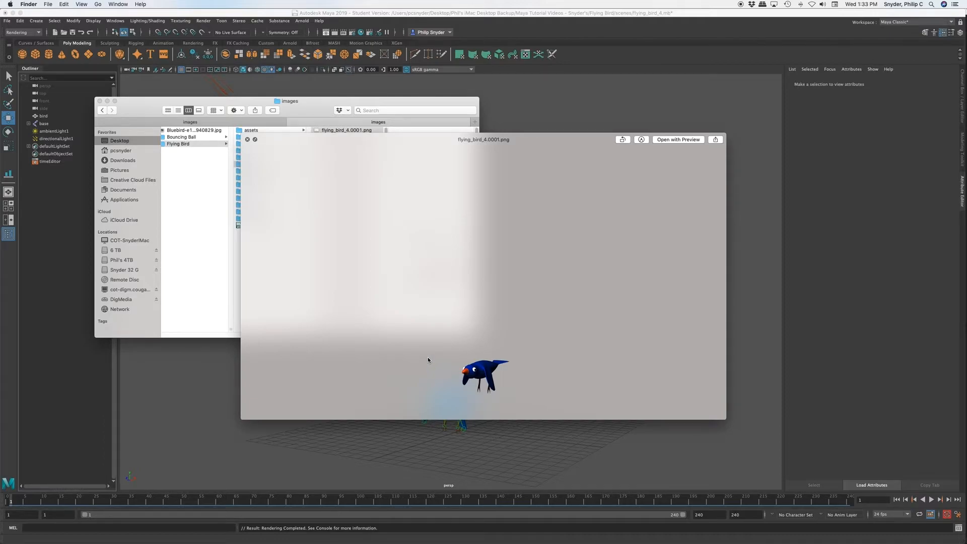
key(space)
click(358, 275)
key(space)
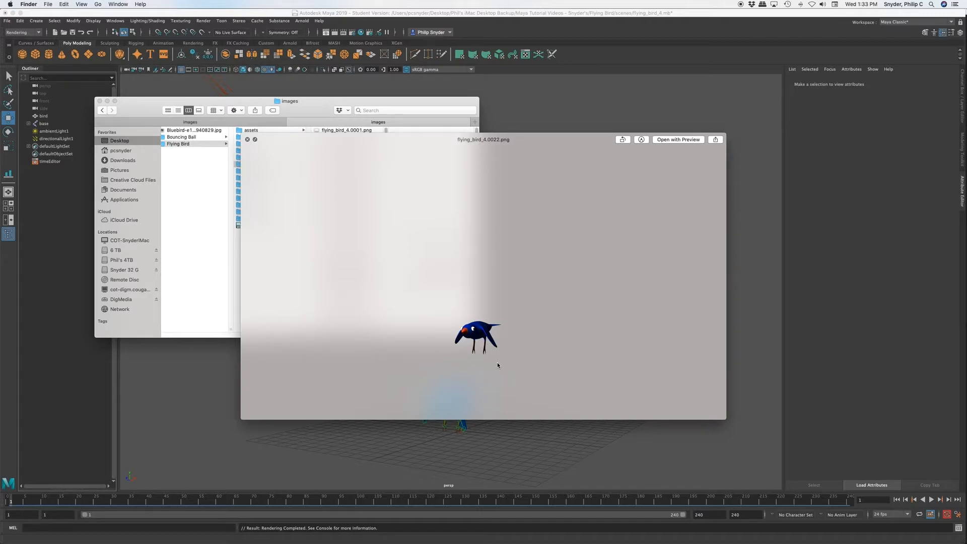
key(Down)
key(Down)
key(Down)
key(Down)
key(Down)
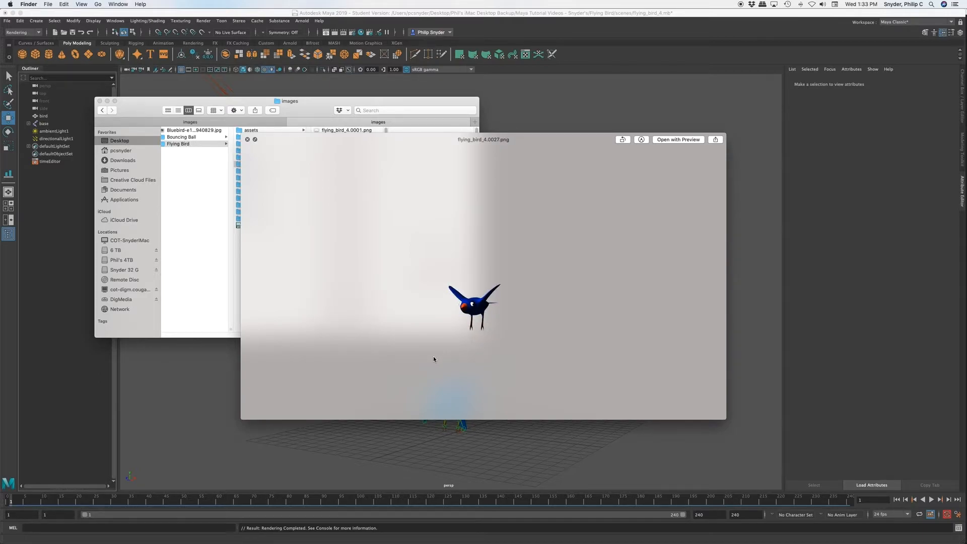
key(space)
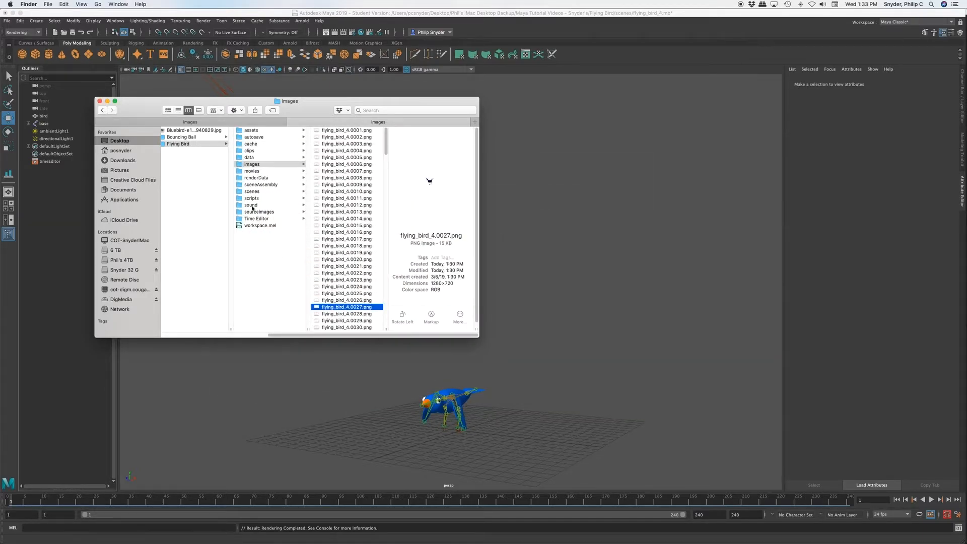
Switch to Premiere Pro and inspect the first bird still on the Video 3 track at the start of the sequence.
click(504, 403)
click(527, 531)
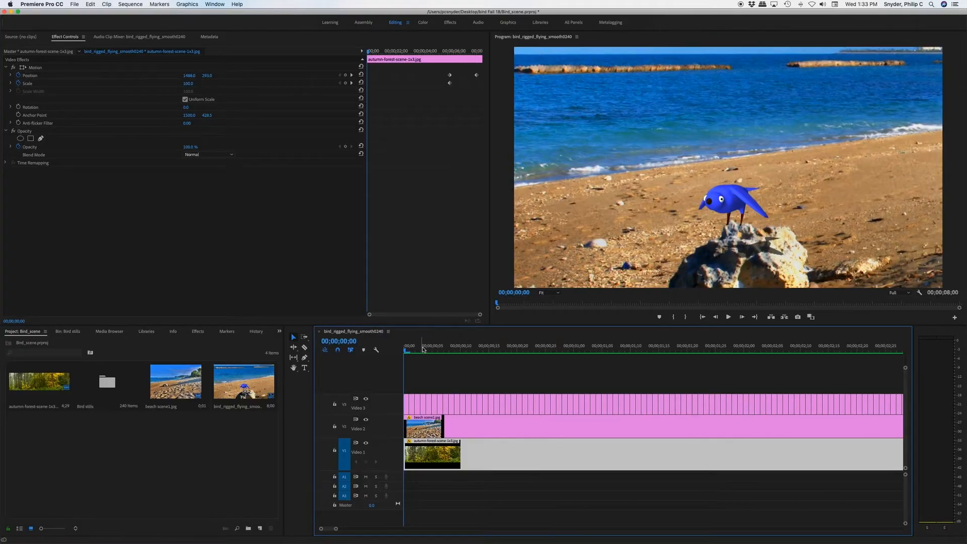
mouse_move(409, 352)
mouse_down()
mouse_move(460, 353)
mouse_move(405, 352)
mouse_up()
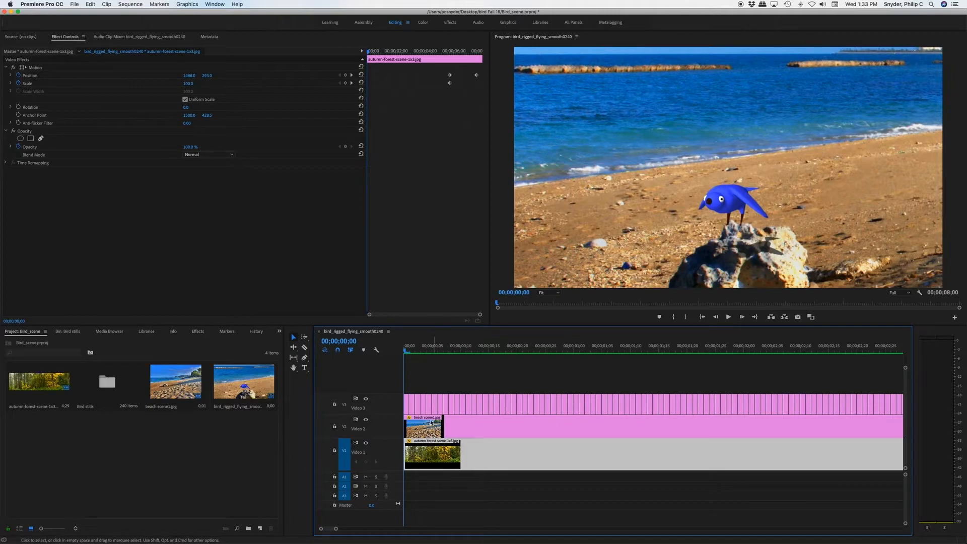
click(406, 403)
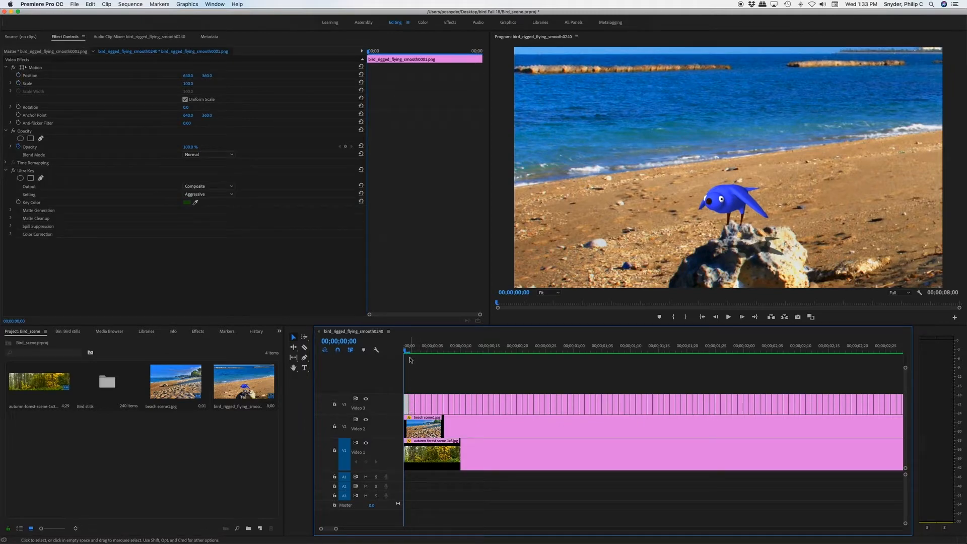
mouse_move(406, 351)
mouse_down()
mouse_move(430, 348)
mouse_move(399, 353)
mouse_up()
mouse_move(409, 348)
mouse_down()
mouse_move(665, 341)
mouse_move(397, 352)
mouse_up()
mouse_move(406, 353)
mouse_down()
mouse_move(443, 352)
mouse_move(391, 353)
mouse_move(450, 355)
mouse_move(401, 349)
mouse_up()
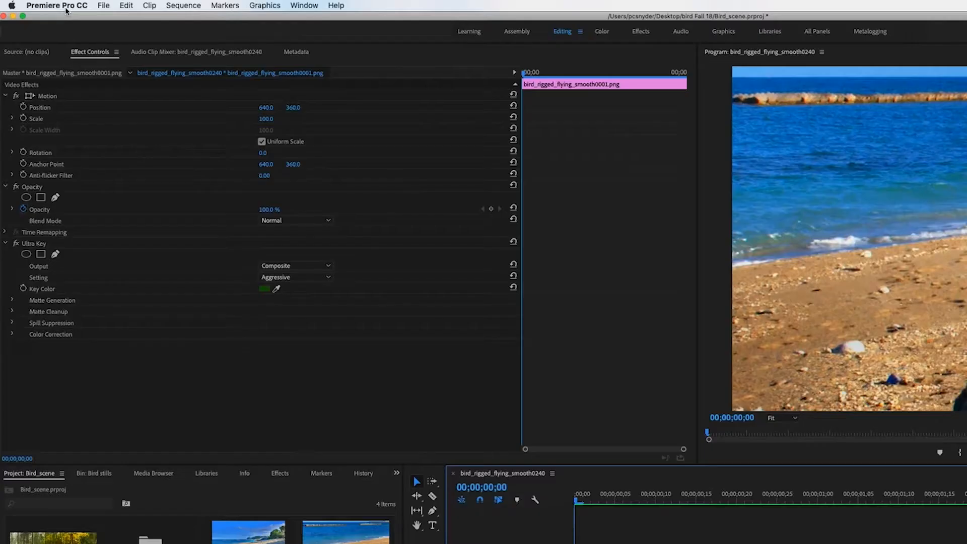
Check the Still Image Default Duration in the timeline preferences and leave the preferences without saving.
click(42, 4)
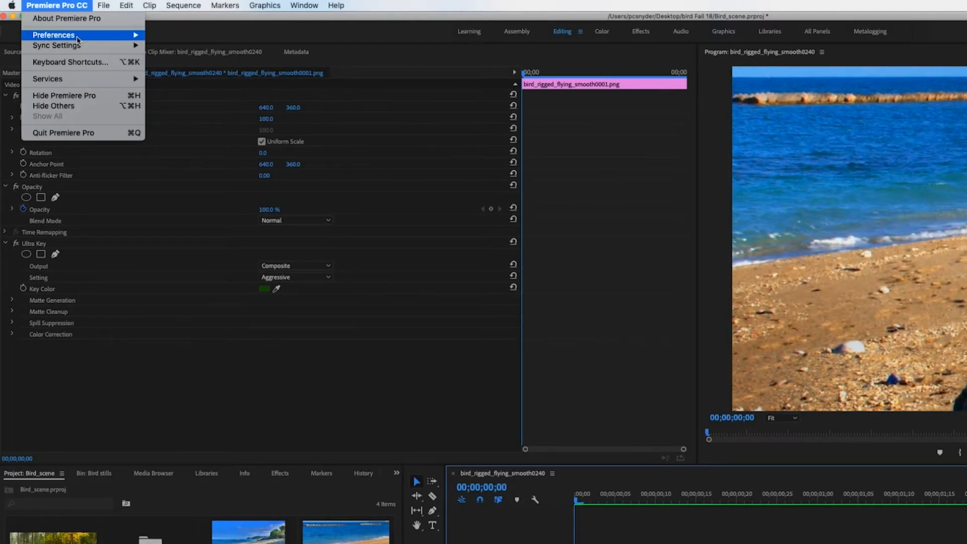
mouse_move(81, 38)
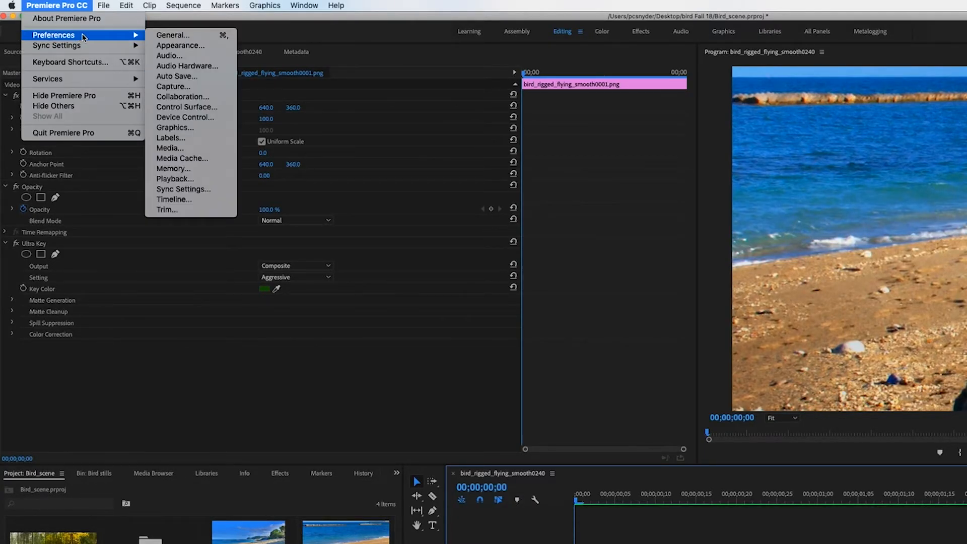
click(197, 202)
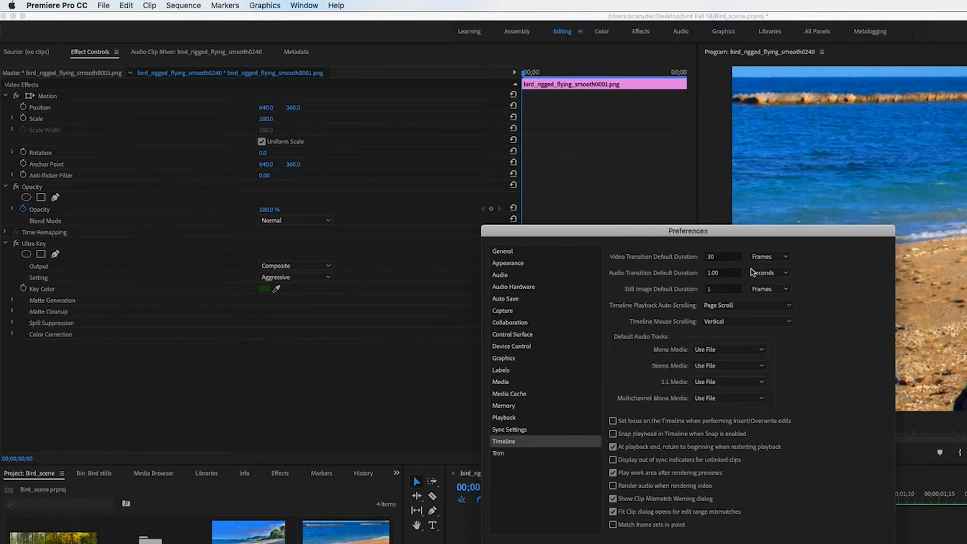
click(719, 291)
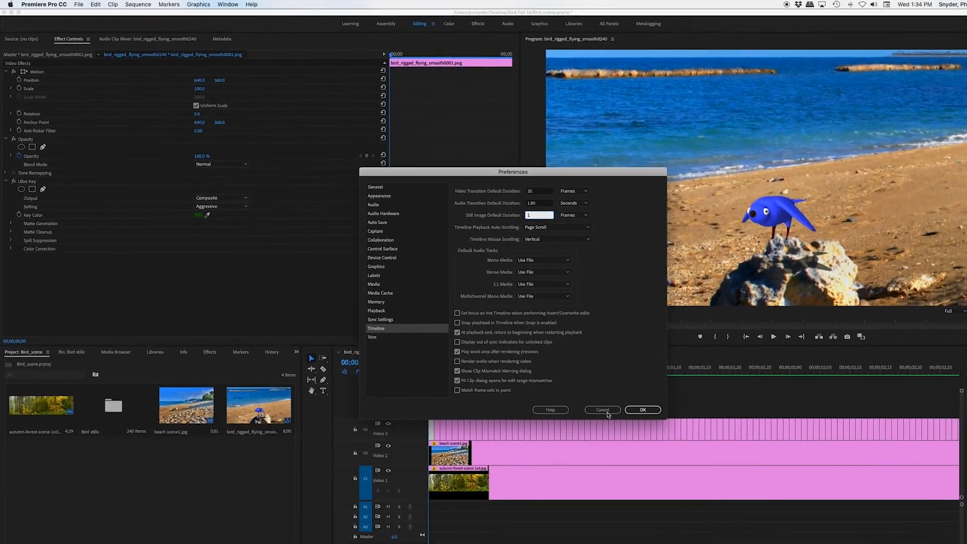
click(606, 411)
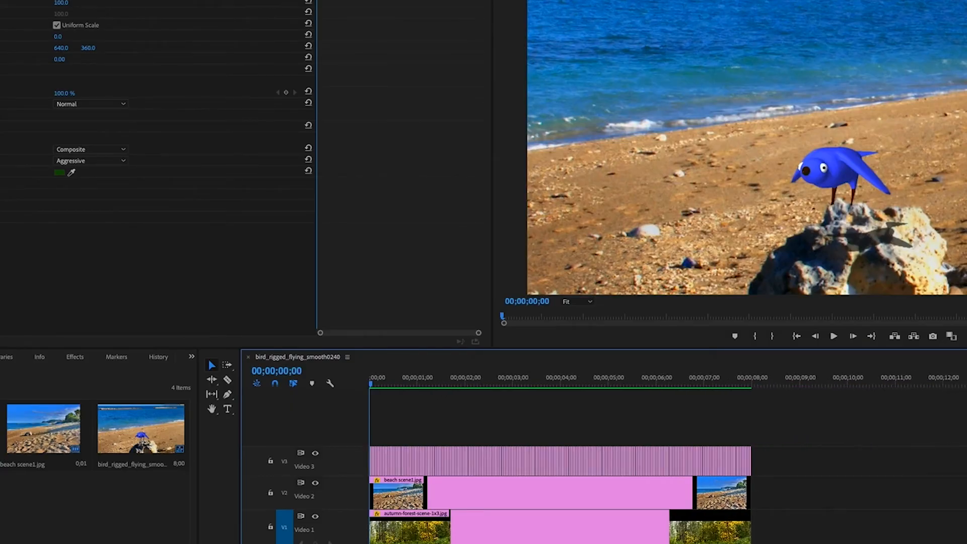
Play back the composited bird sequence from the start of the timeline.
key(space)
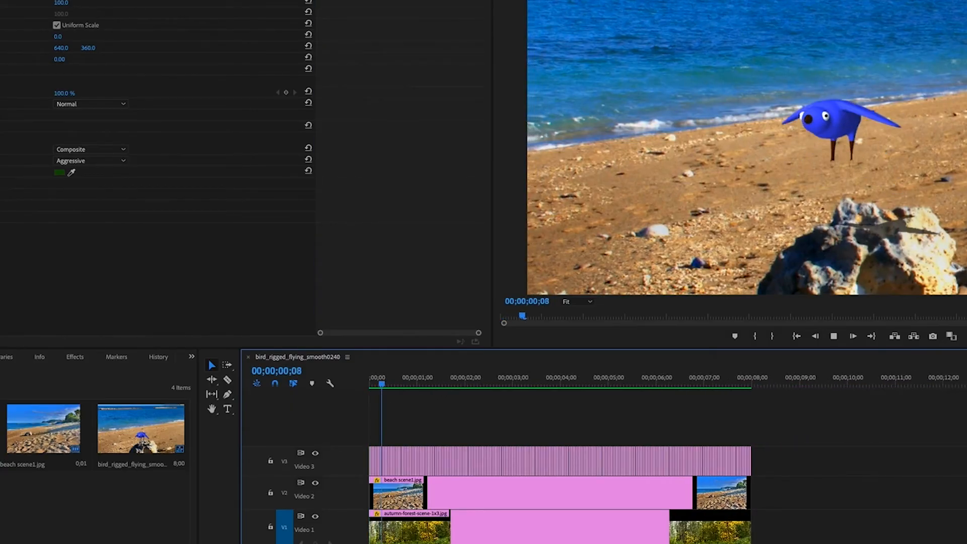